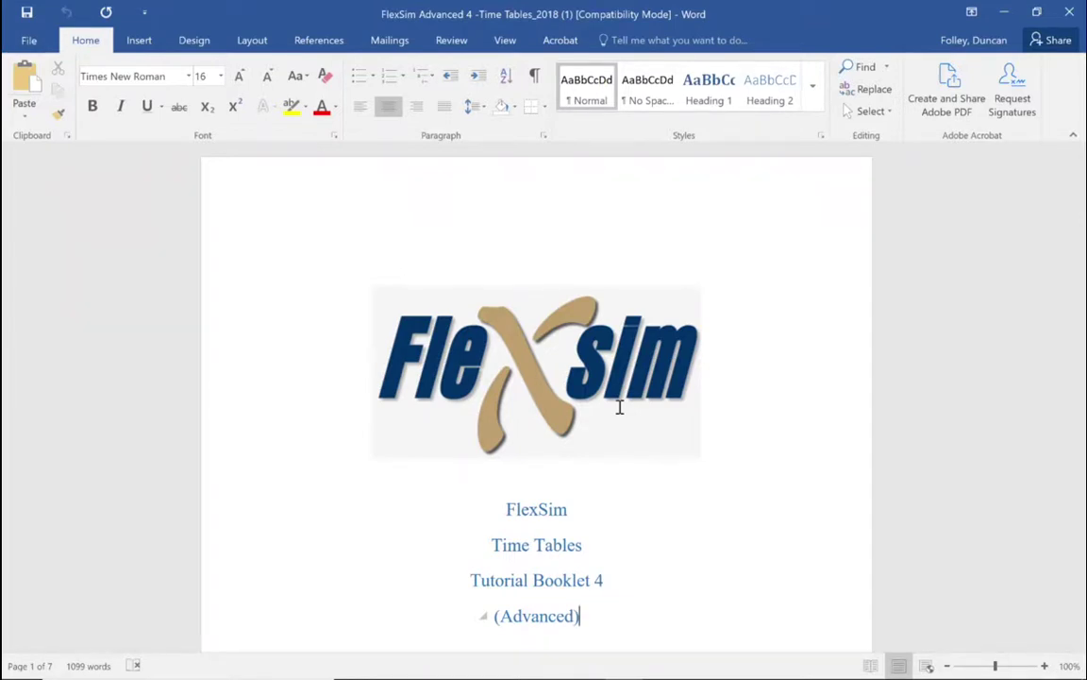
Step: Scroll through the Time Tables tutorial from the title page to the Processor3 properties steps on page 4
scroll(619, 407, down, 10)
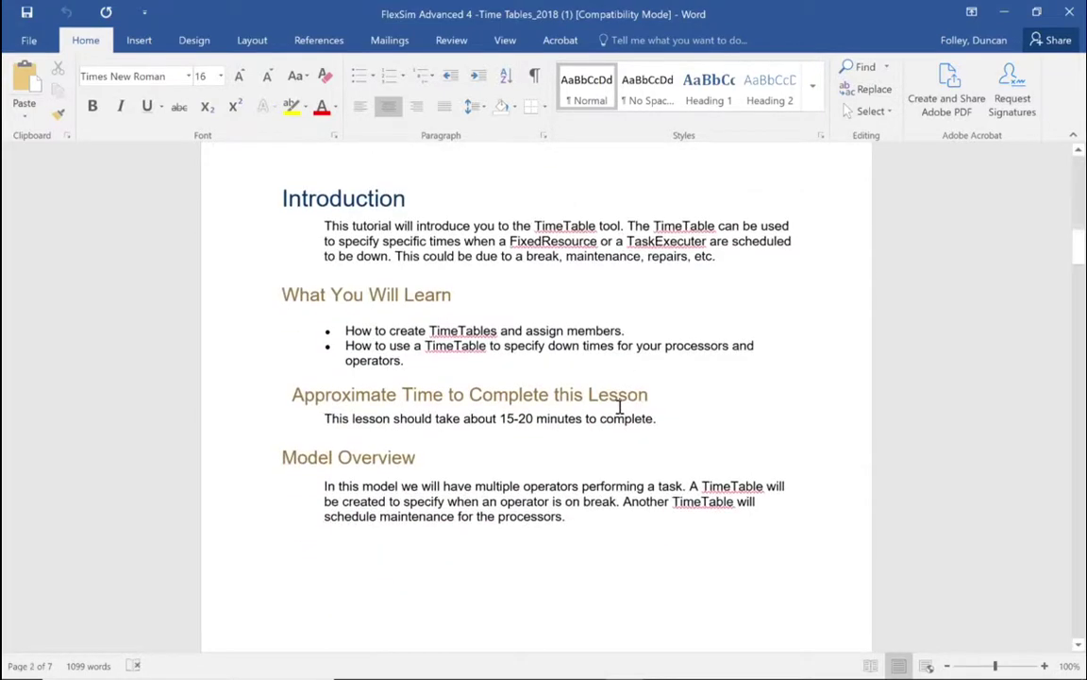
scroll(619, 407, down, 15)
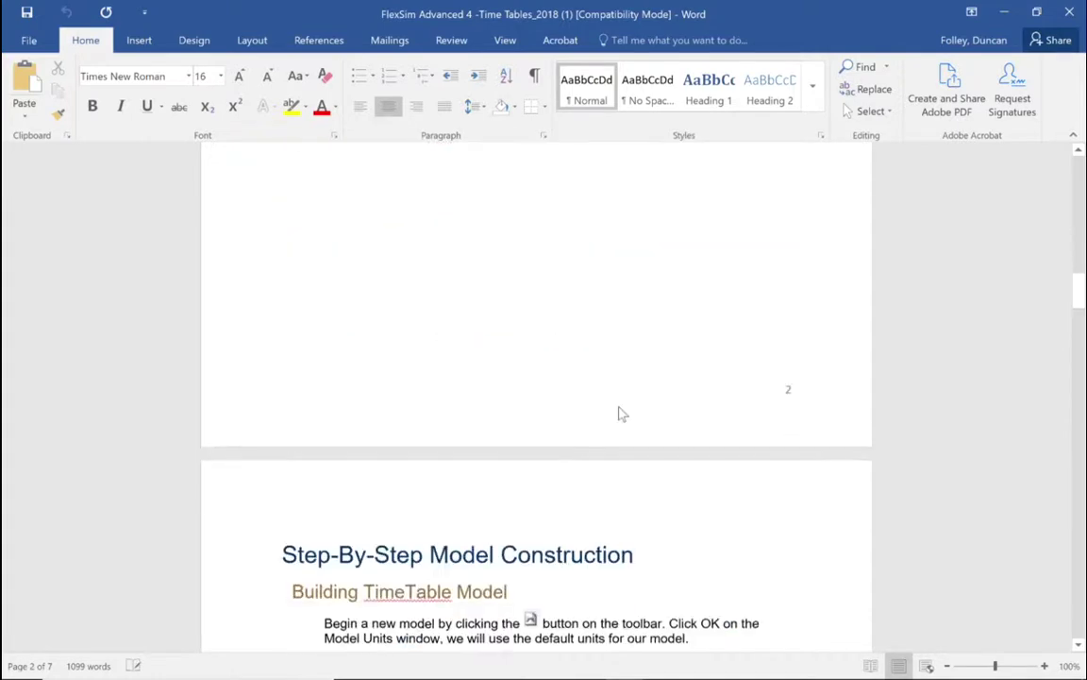
scroll(619, 407, down, 1)
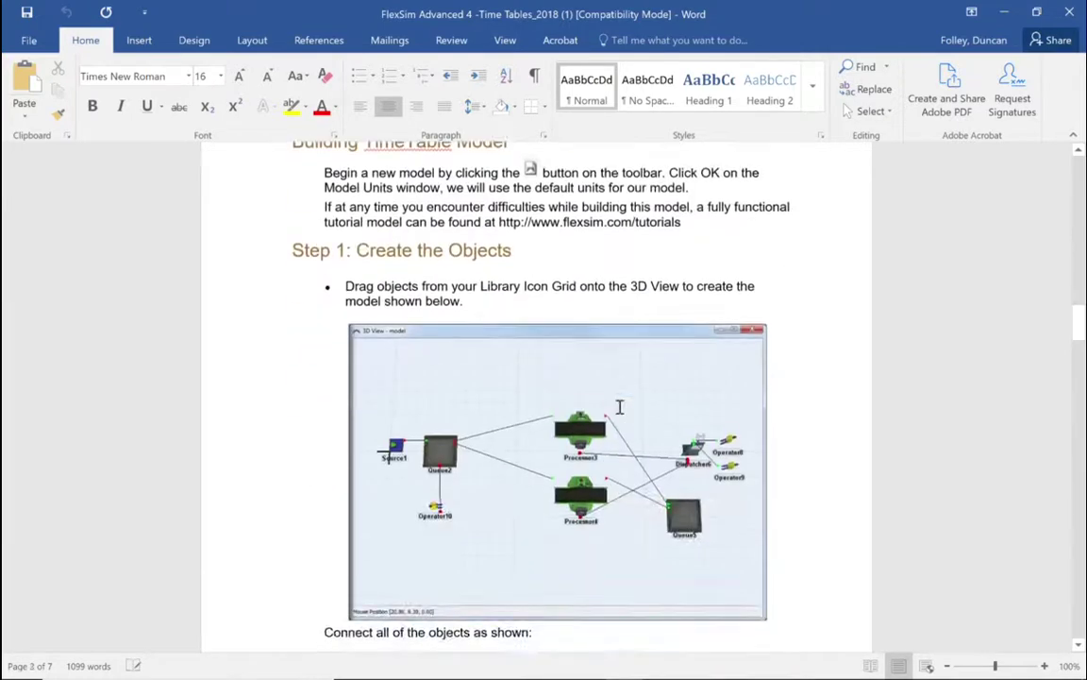
scroll(619, 407, down, 4)
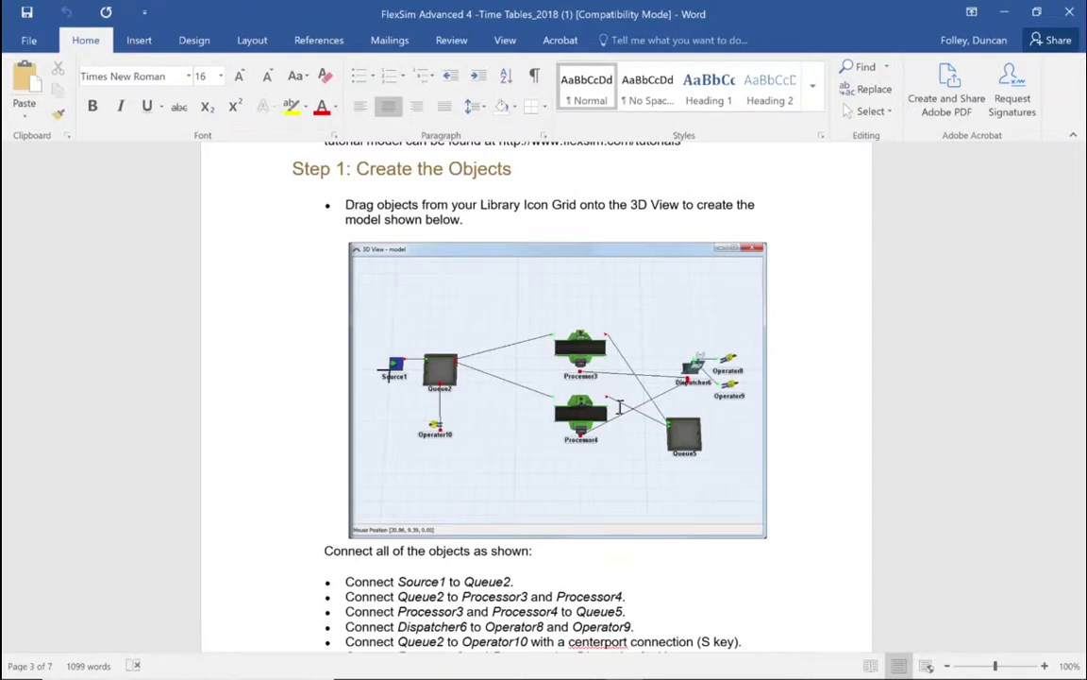
scroll(619, 406, down, 15)
scroll(619, 407, down, 4)
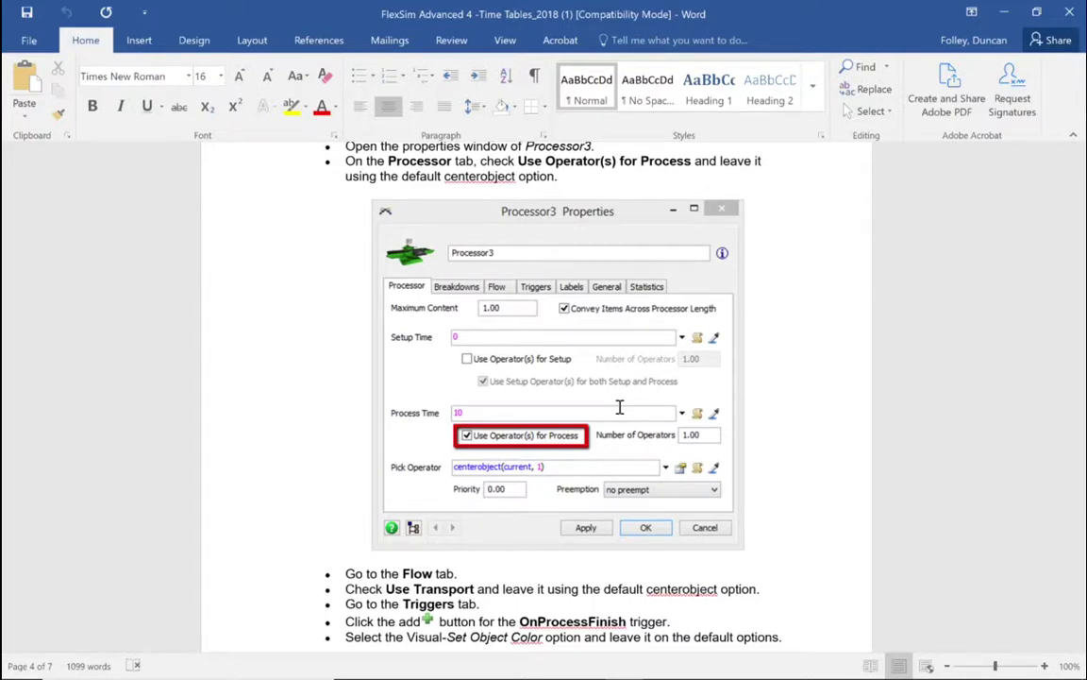
Step: Read the remaining tutorial pages down to the end of page 7
scroll(620, 406, down, 10)
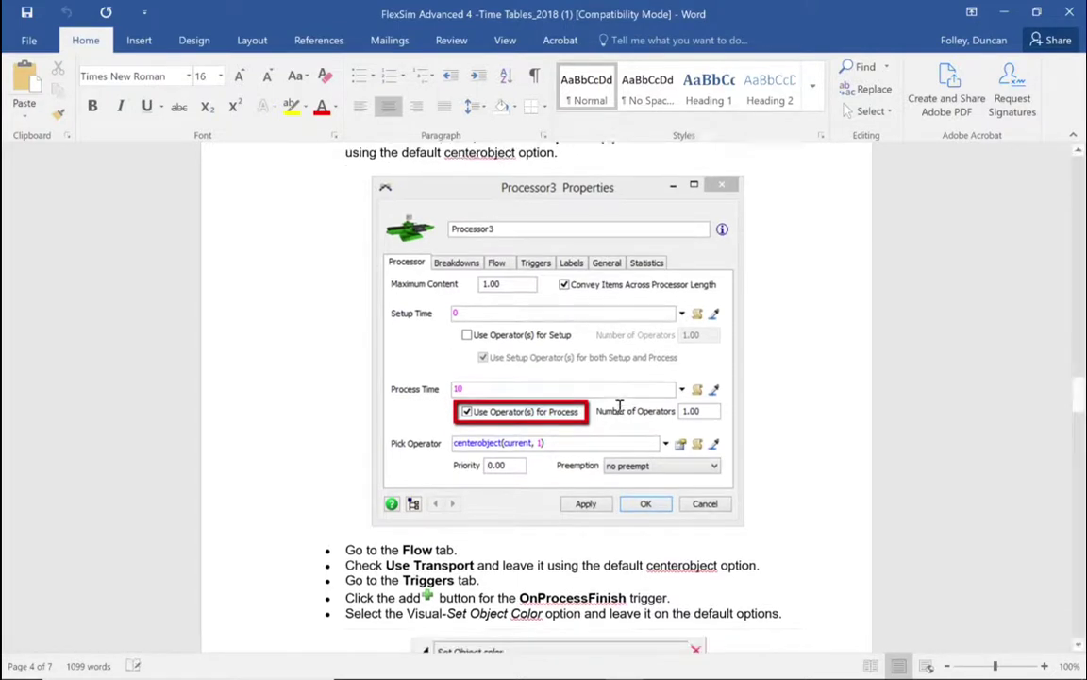
scroll(619, 407, down, 15)
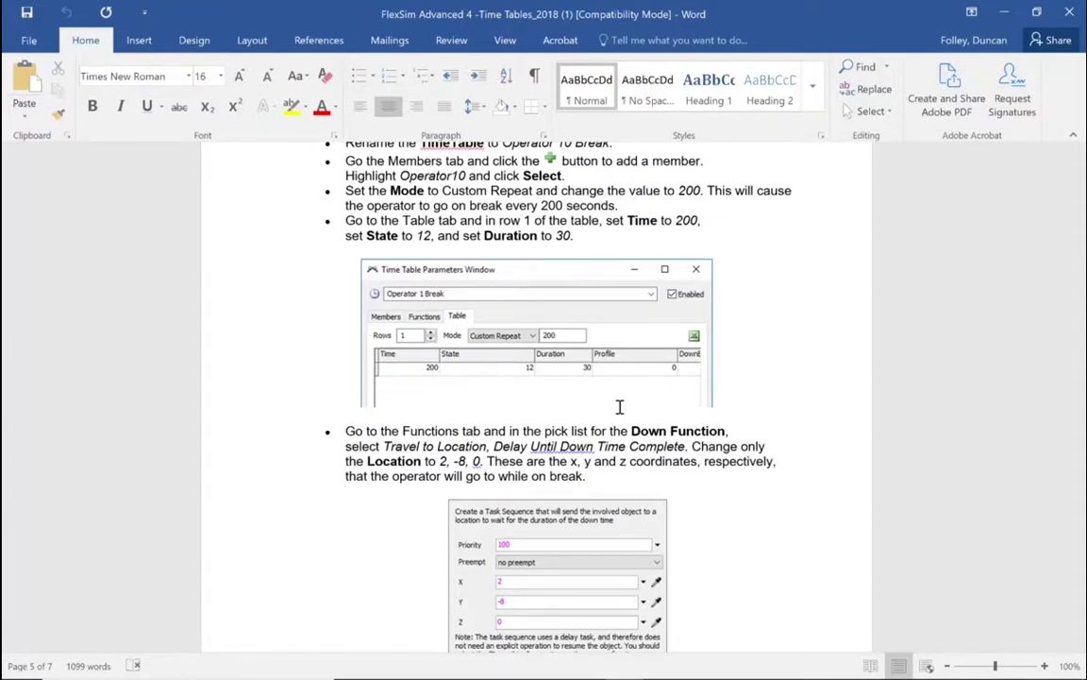
scroll(619, 406, down, 5)
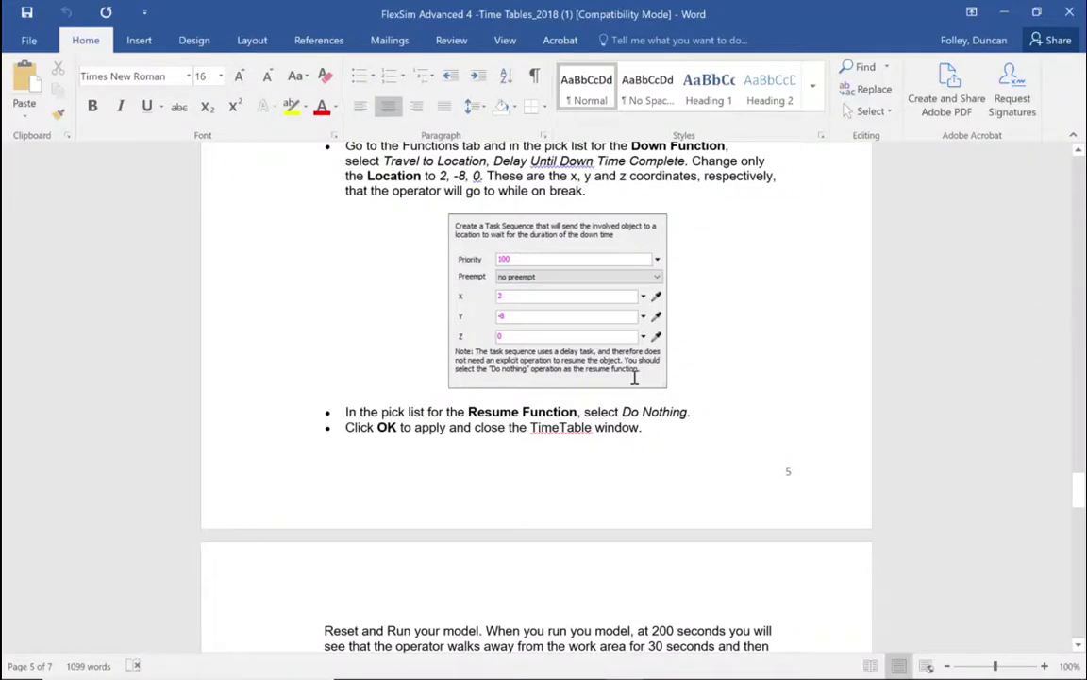
scroll(634, 377, down, 13)
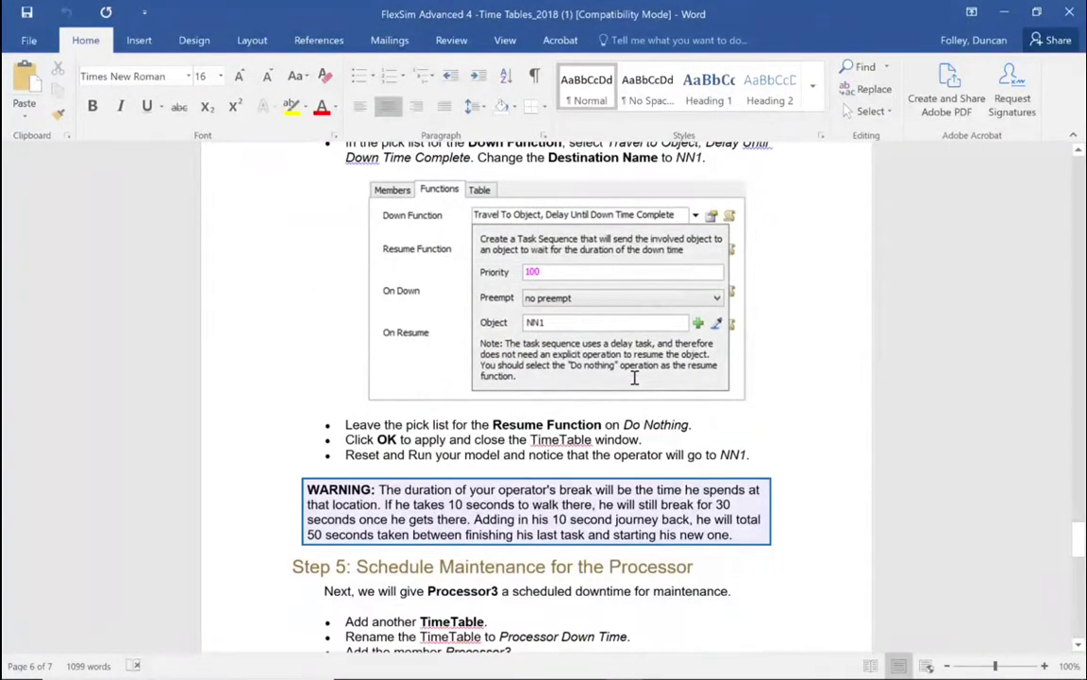
scroll(634, 377, down, 1)
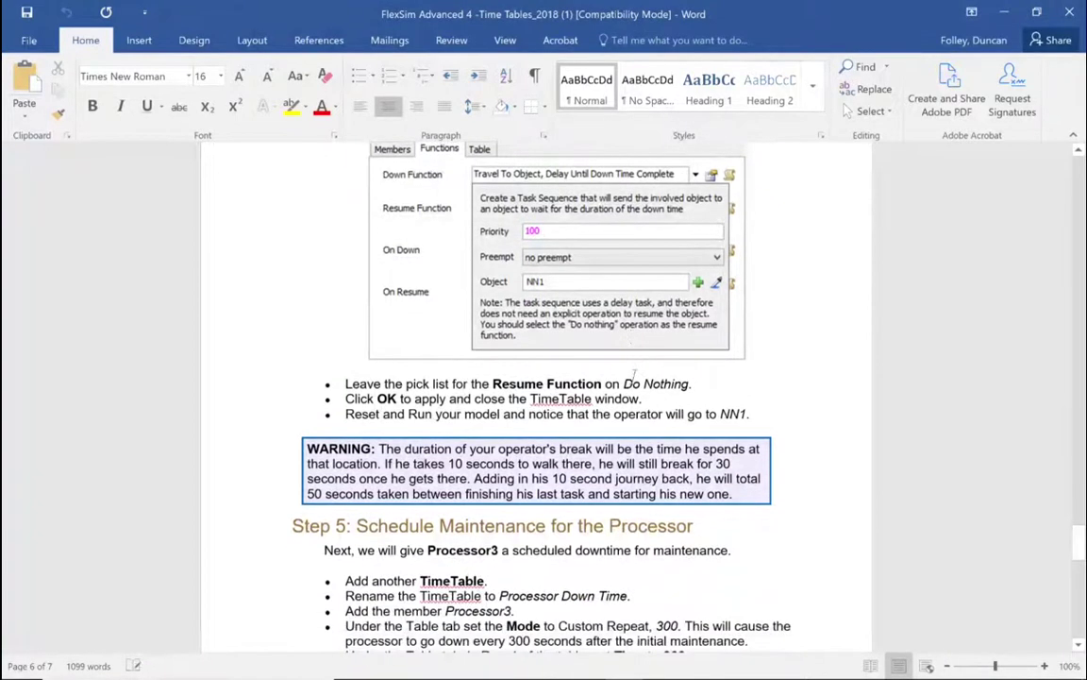
scroll(634, 376, down, 9)
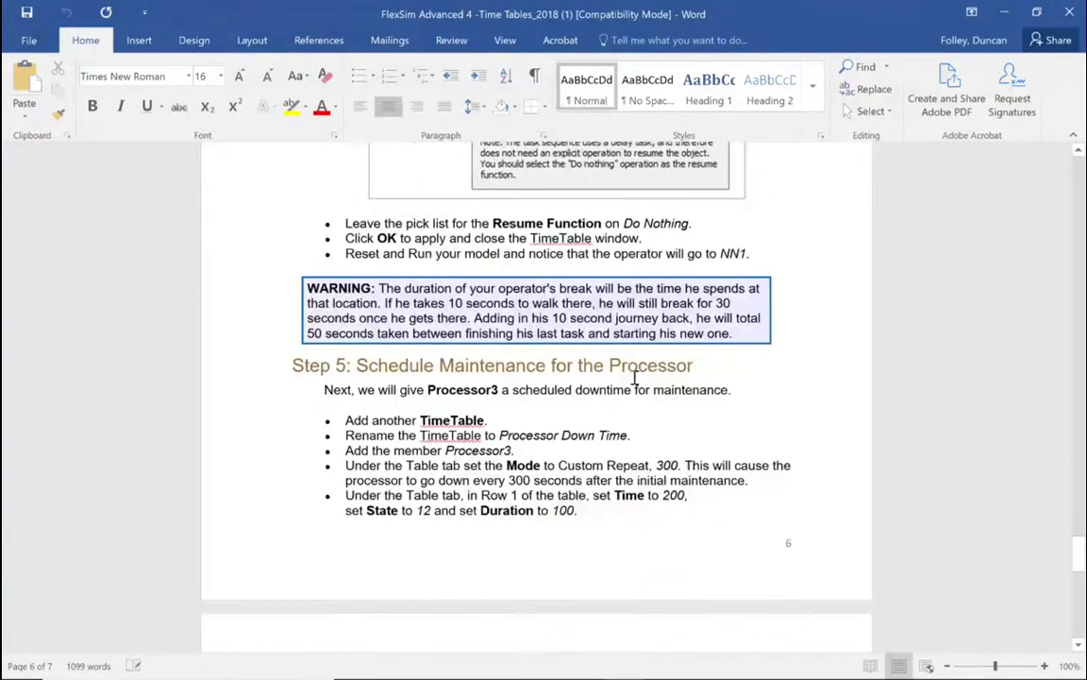
scroll(634, 375, up, 8)
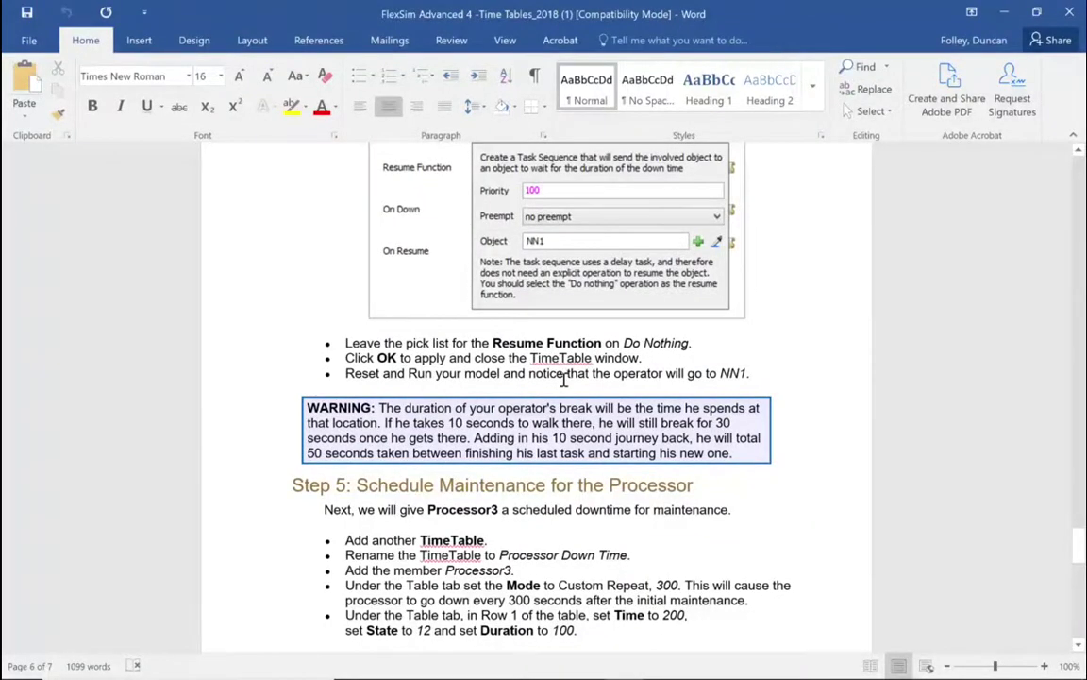
scroll(564, 380, down, 15)
scroll(564, 379, down, 3)
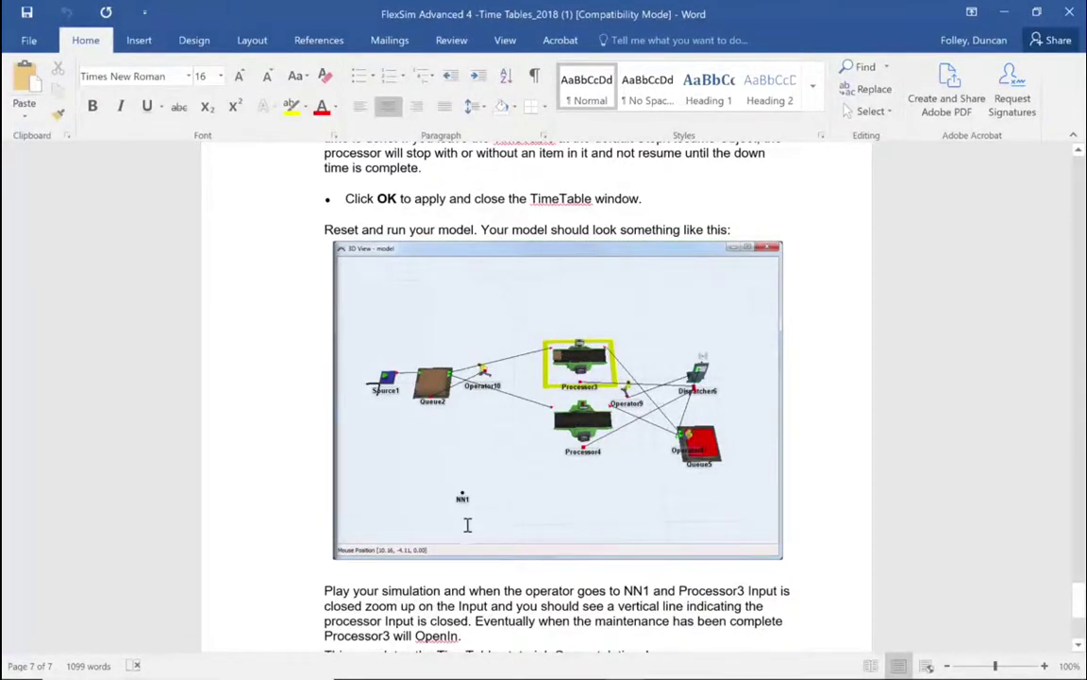
scroll(505, 459, down, 6)
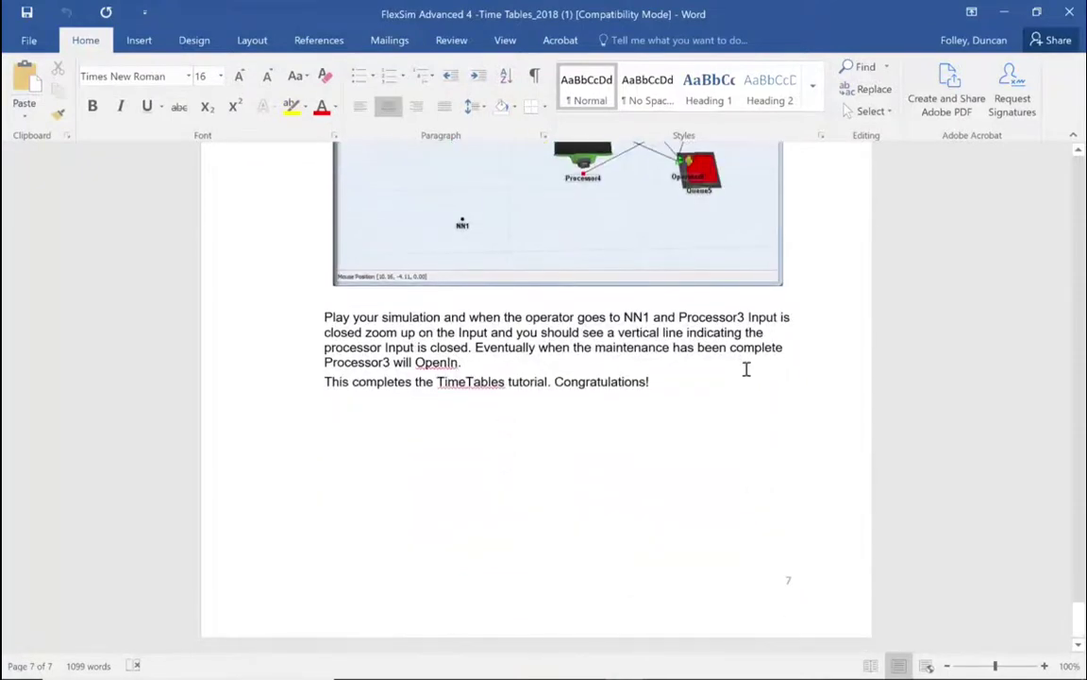
Step: Minimise the Word tutorial and the Edge browser to reveal FlexSim's Model Units dialog
click(1004, 11)
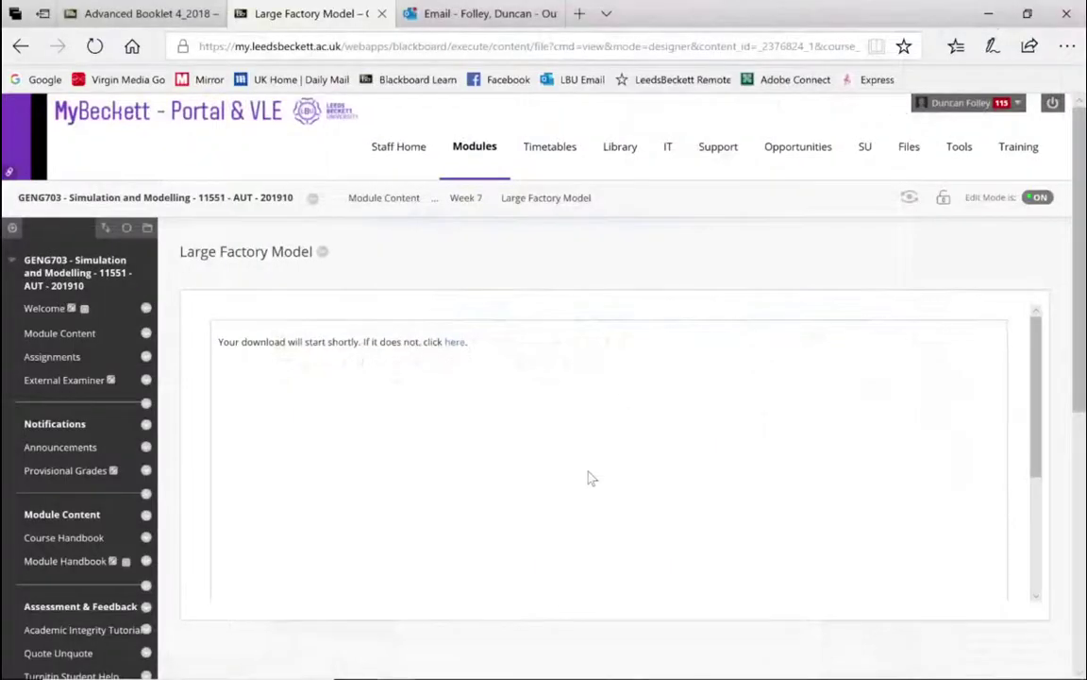
click(991, 14)
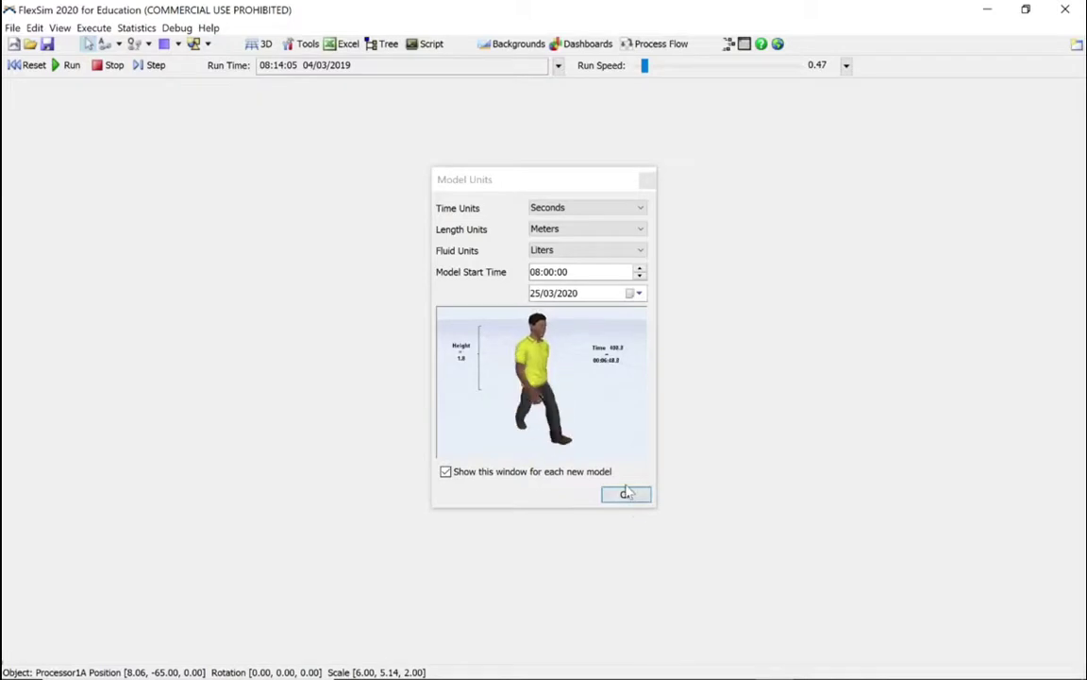
Step: Accept the default model units and place Source1, two queues and two processors
click(133, 267)
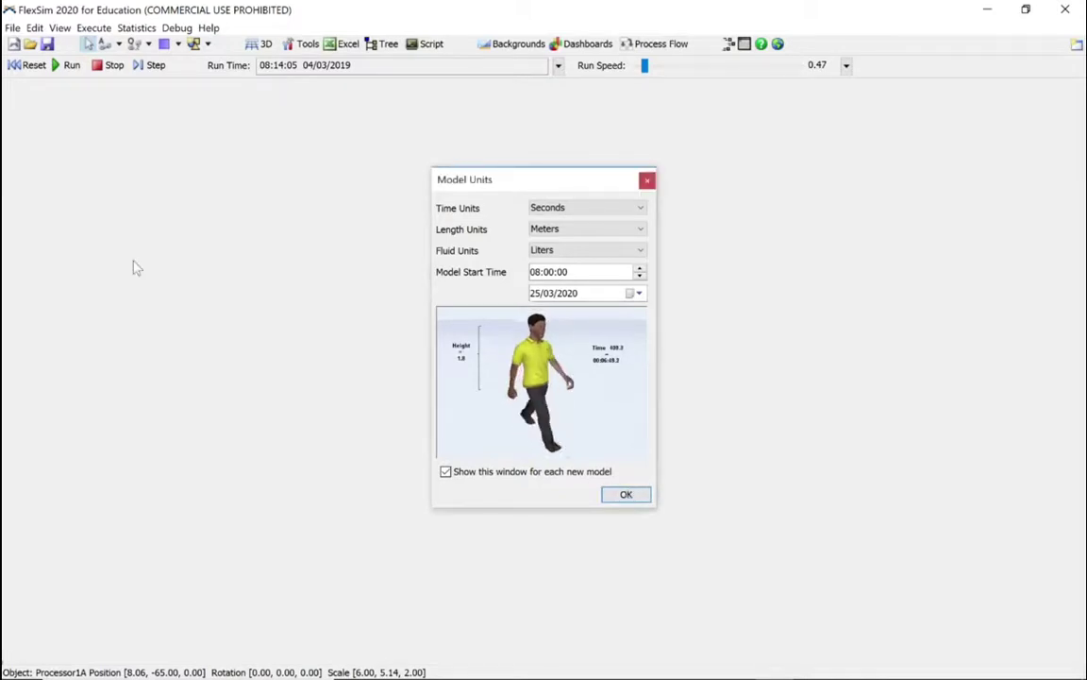
click(624, 495)
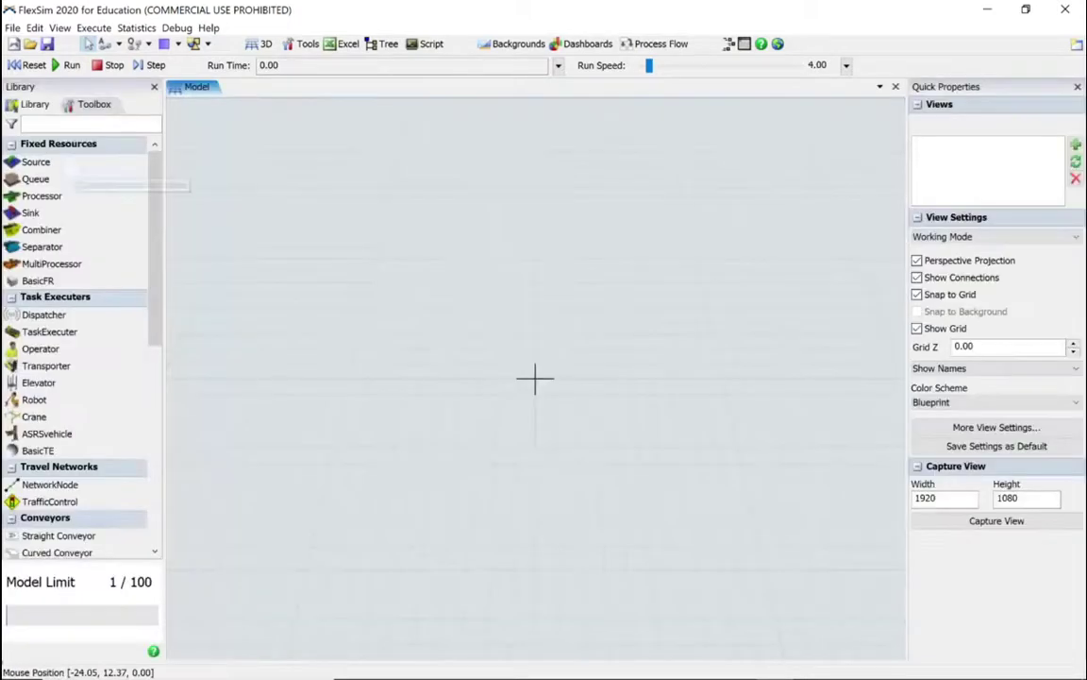
drag(320, 338, 321, 340)
drag(37, 180, 404, 347)
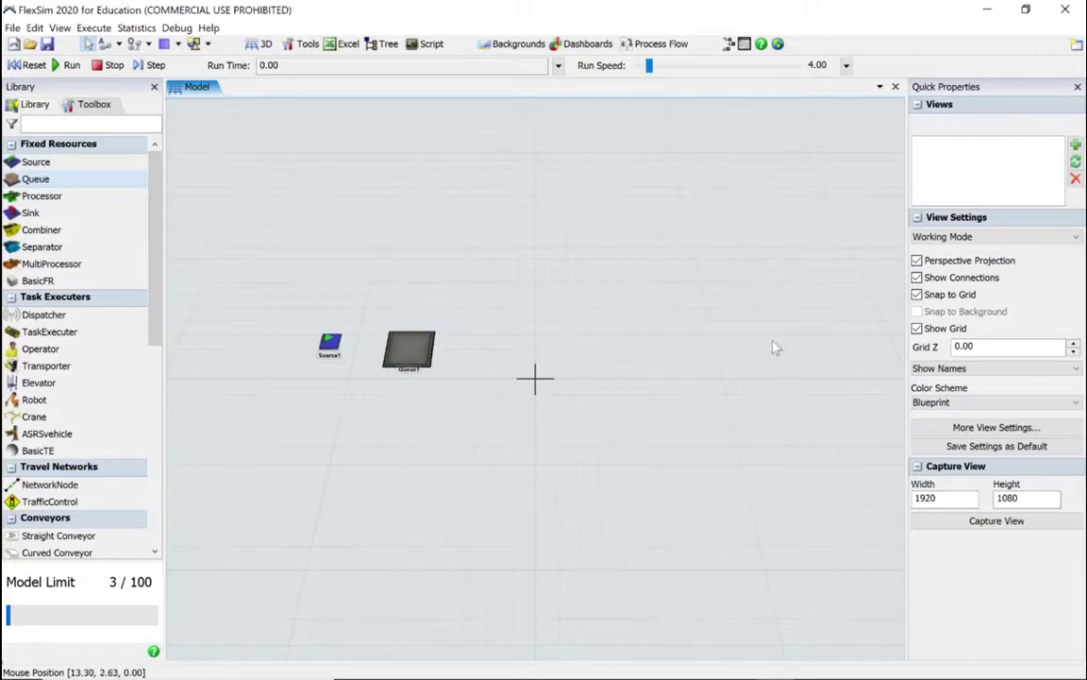
drag(778, 347, 780, 349)
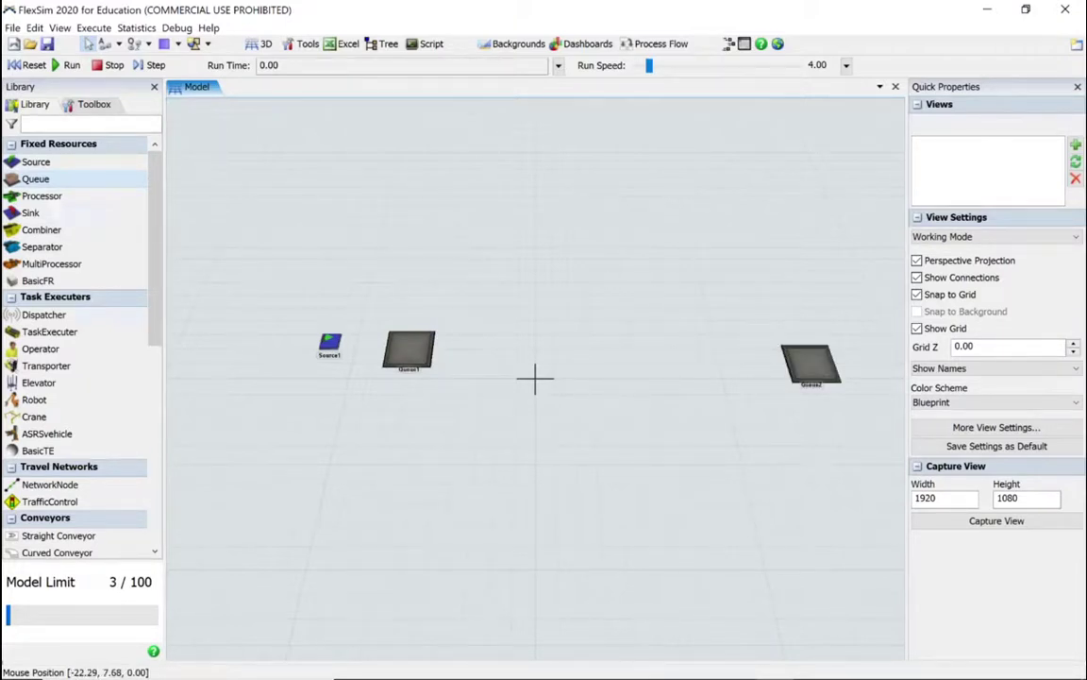
drag(42, 195, 590, 267)
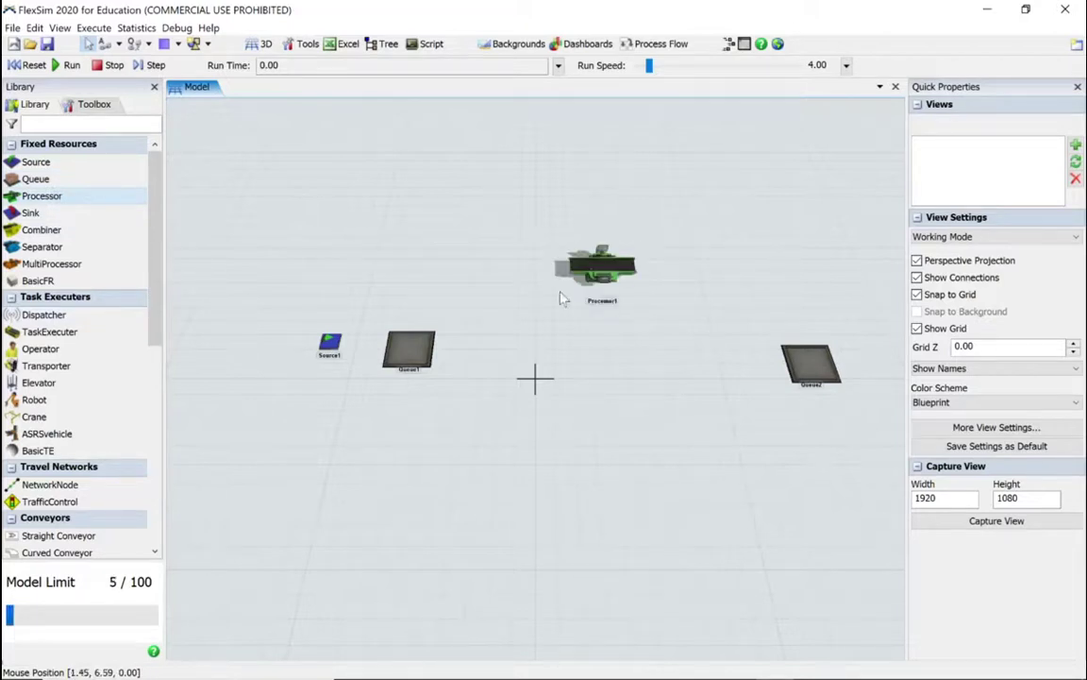
click(580, 389)
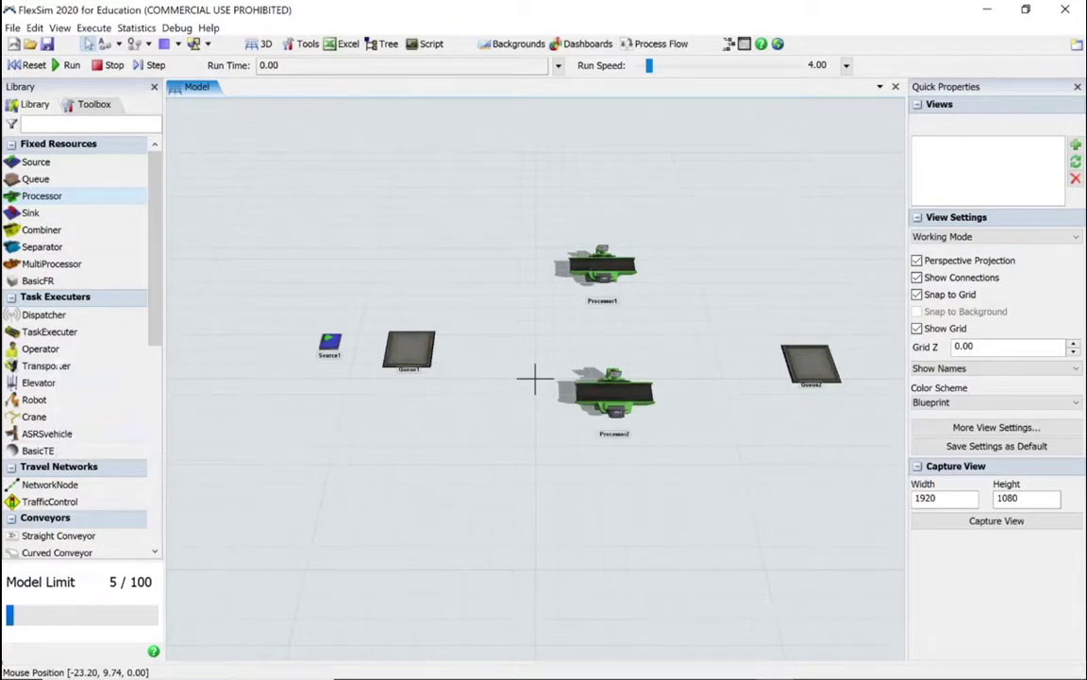
Step: Add Dispatcher1 in the upper right, with two operators beside it and a third below Queue1
drag(55, 315, 830, 222)
drag(766, 275, 713, 298)
click(39, 348)
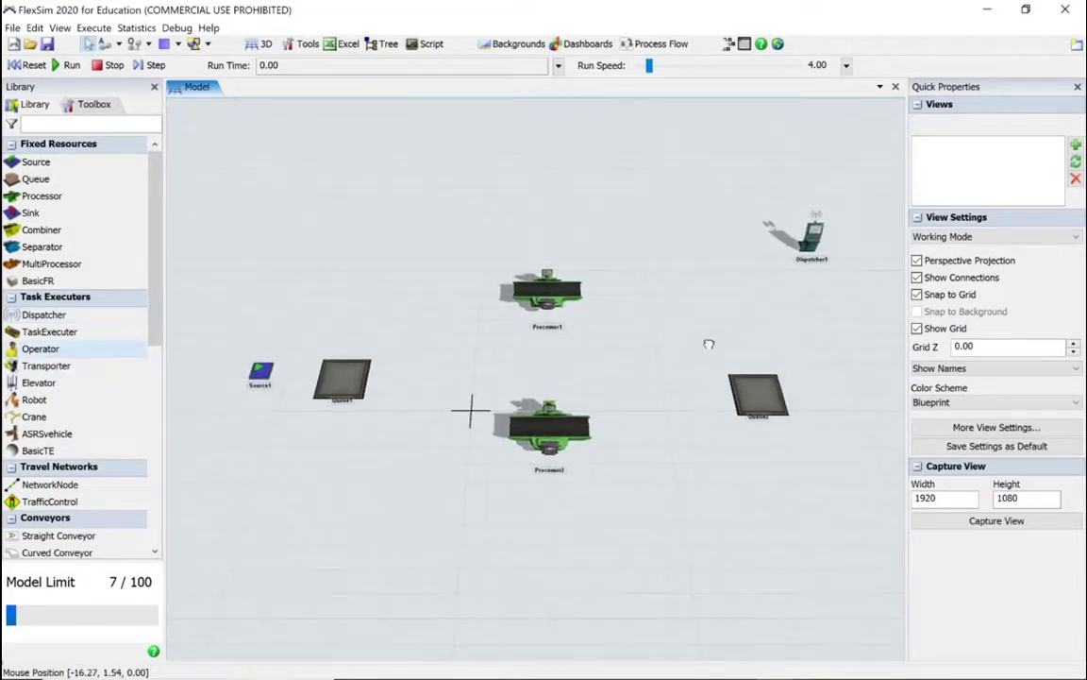
click(852, 282)
click(869, 321)
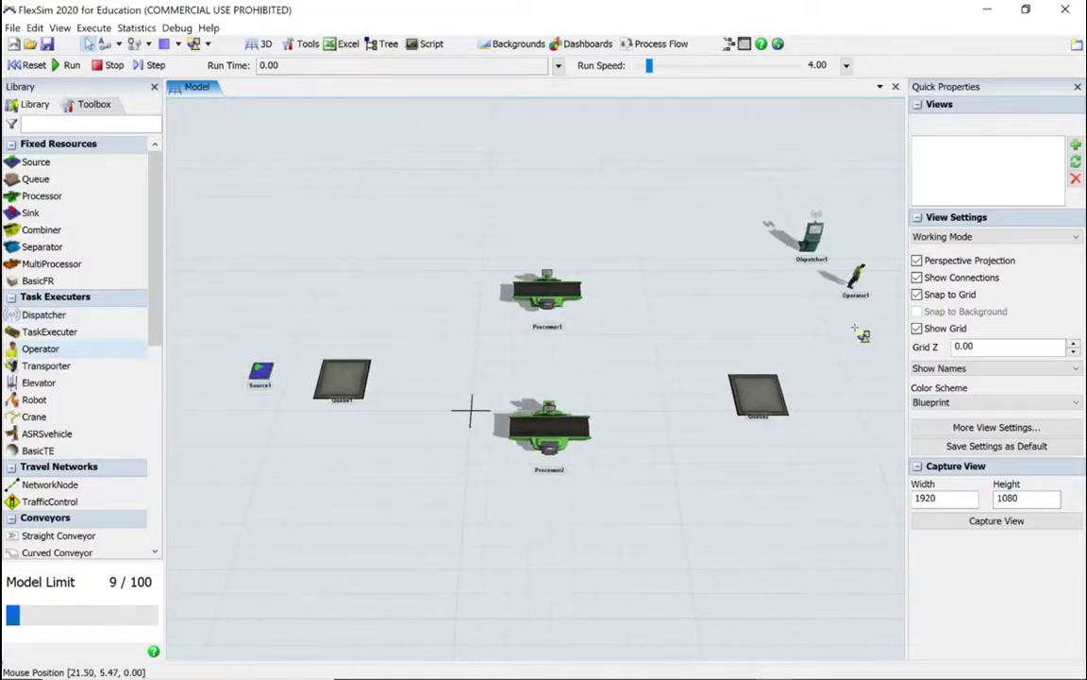
click(332, 452)
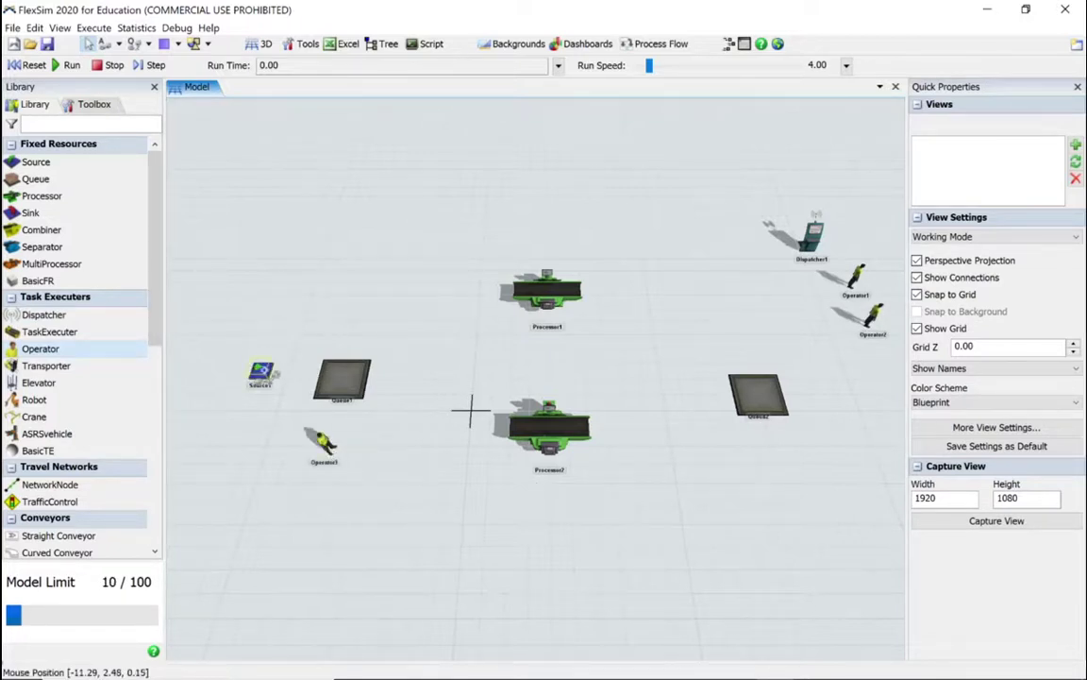
click(262, 373)
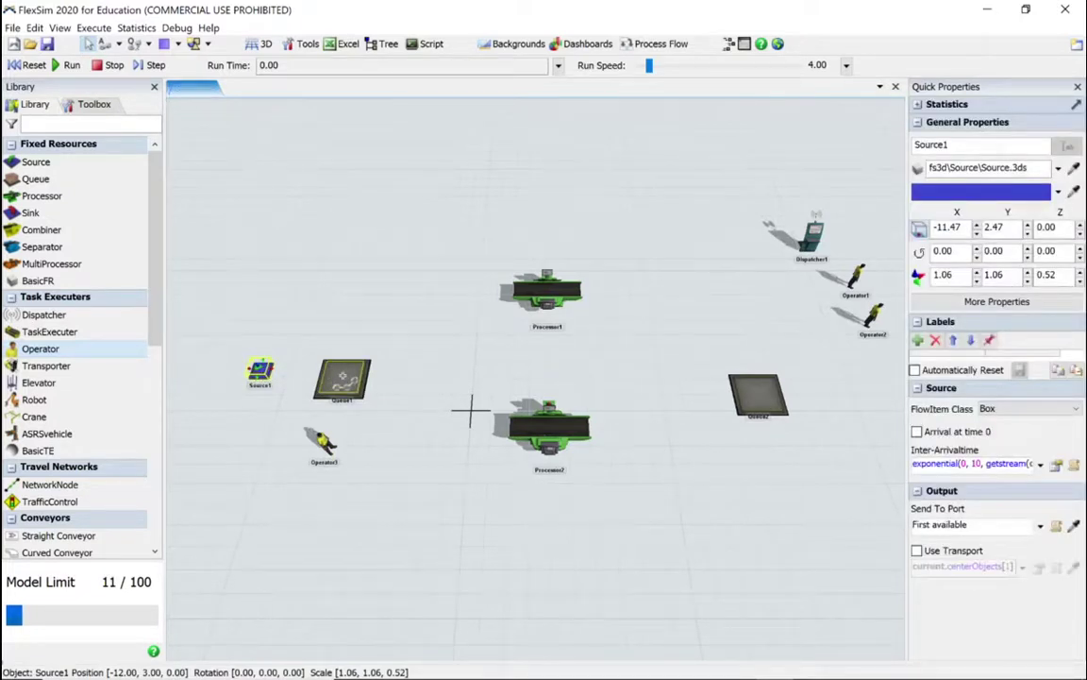
Step: Connect Source1 to Queue1, Queue1 to the processors, and both processors to Dispatcher1
drag(262, 373, 750, 389)
drag(347, 378, 749, 388)
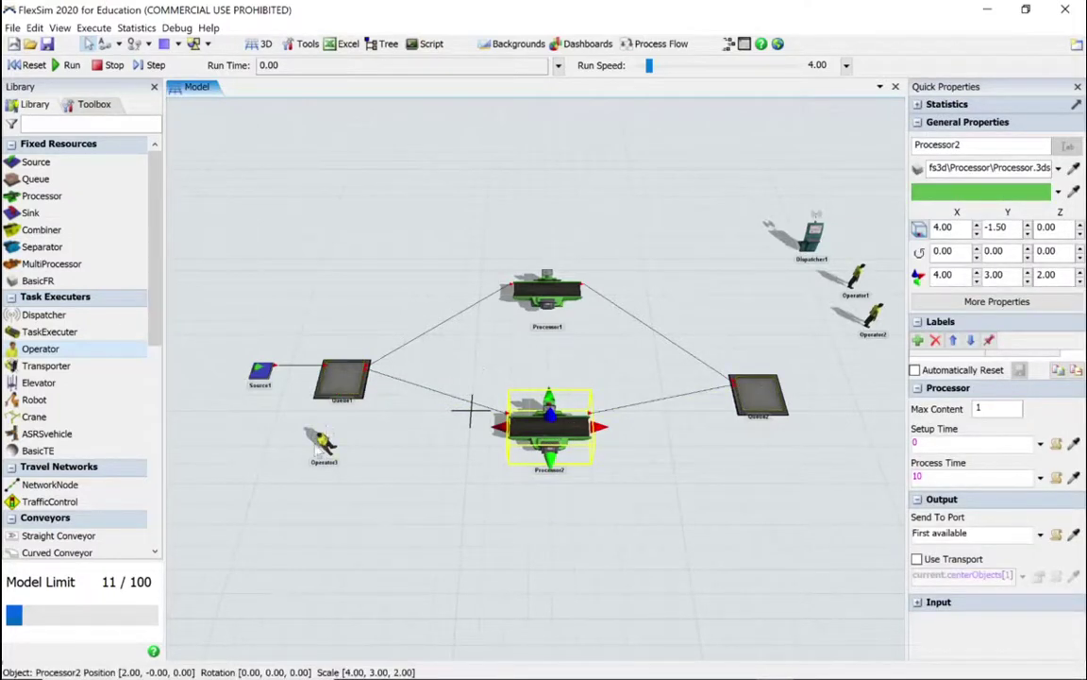
click(343, 377)
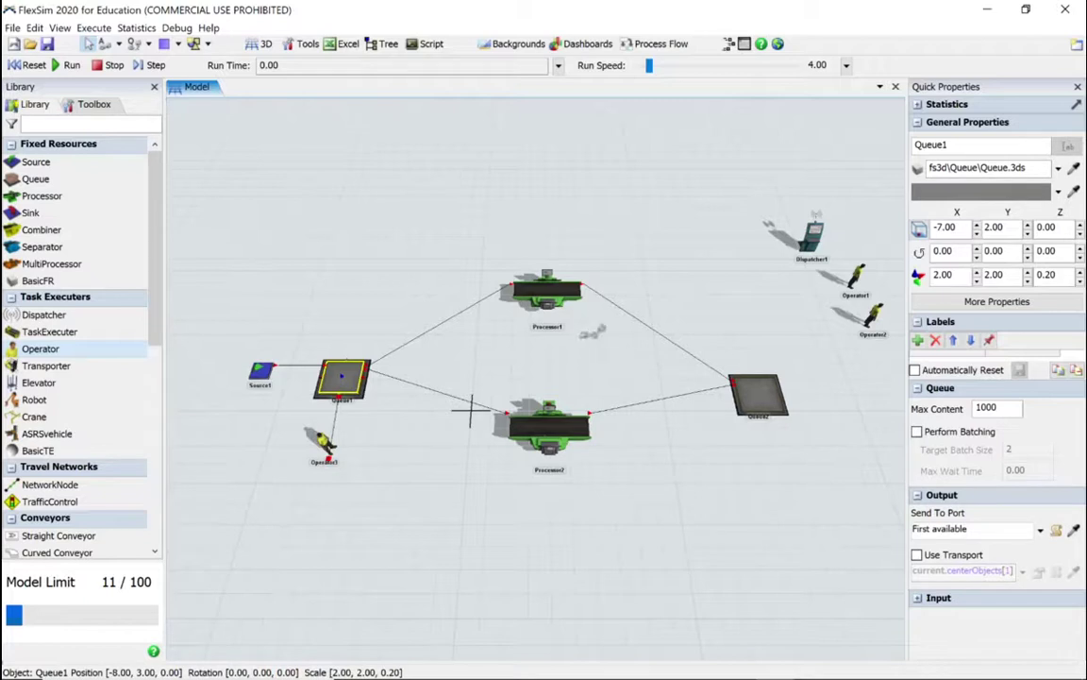
click(547, 288)
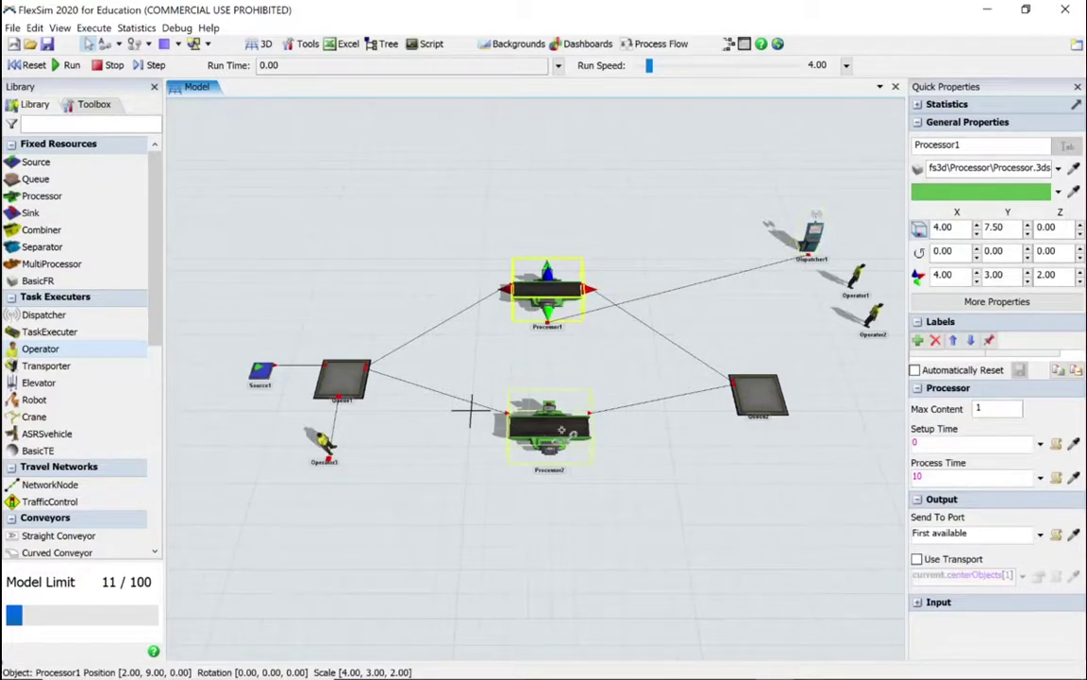
drag(550, 425, 810, 243)
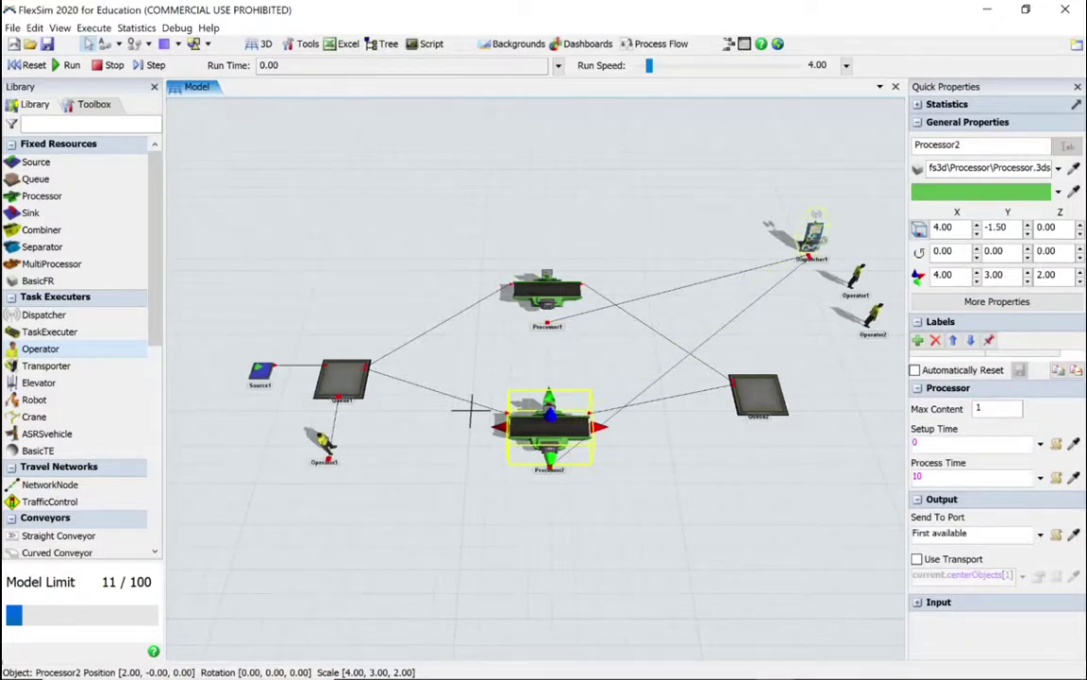
click(811, 240)
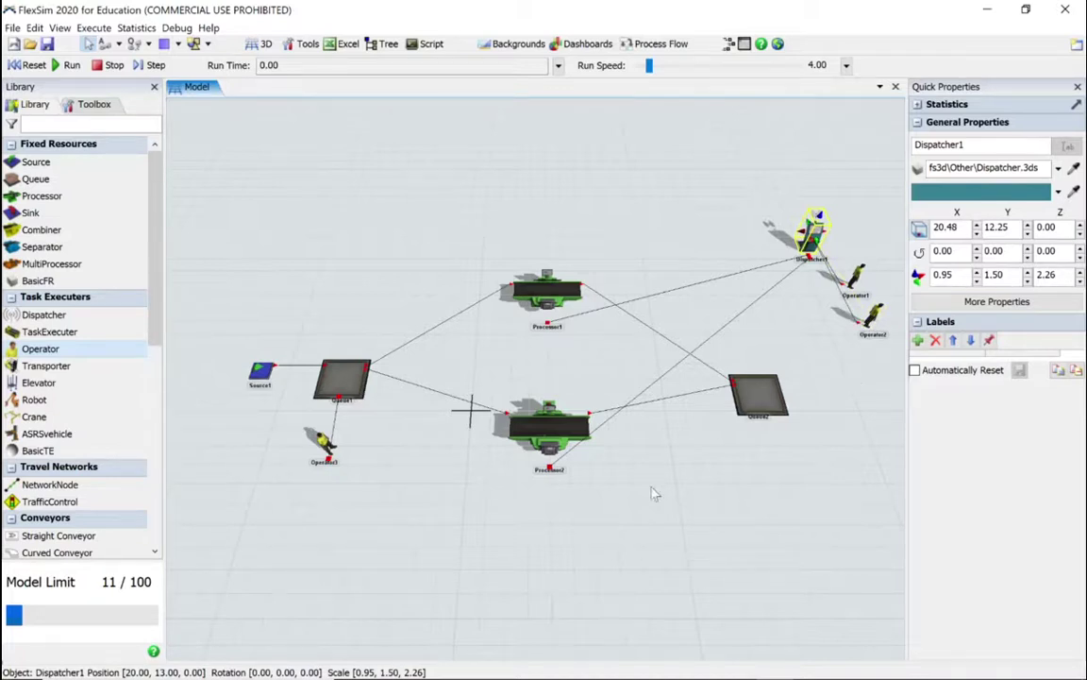
Step: Open Processor1's Properties, showing setup time 0 and process time 10
click(556, 293)
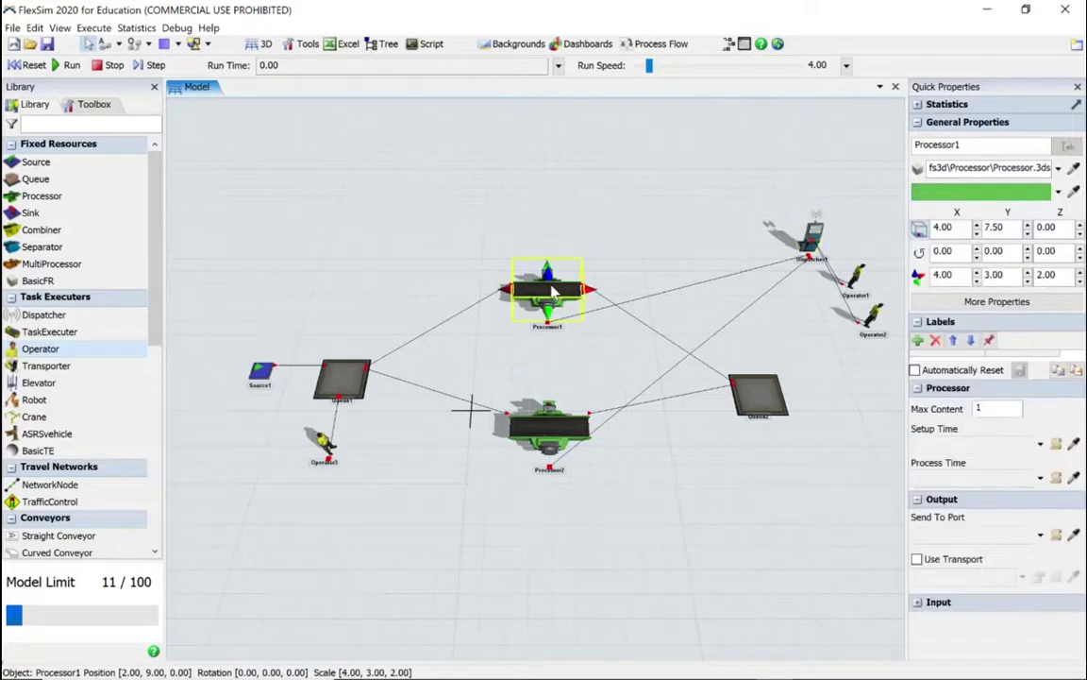
double_click(555, 293)
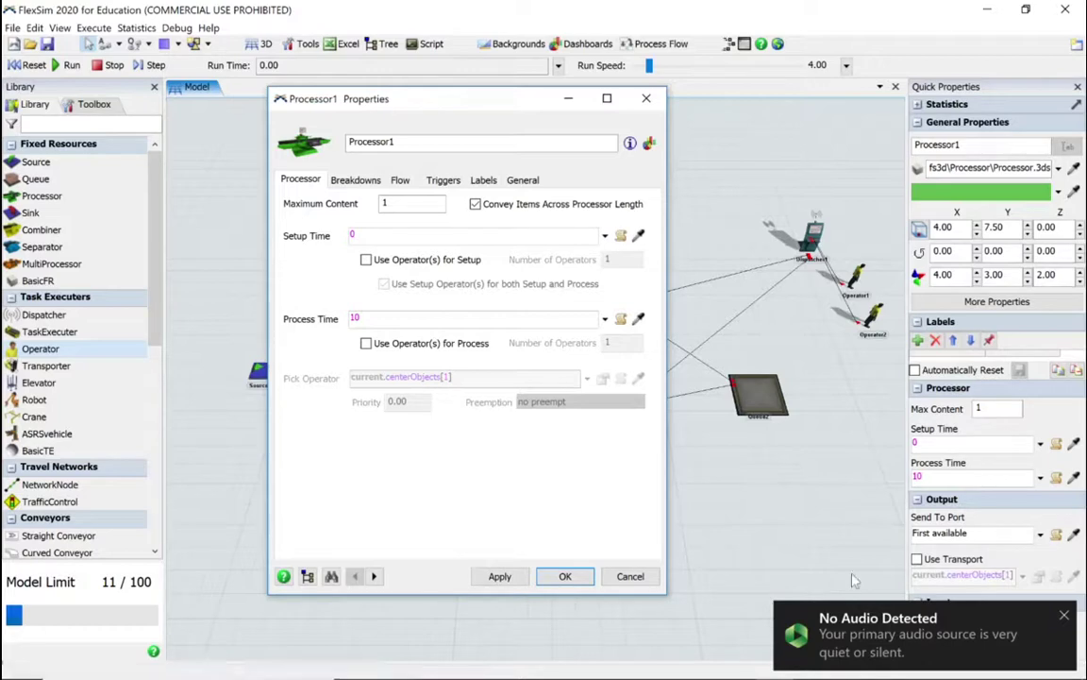
click(938, 623)
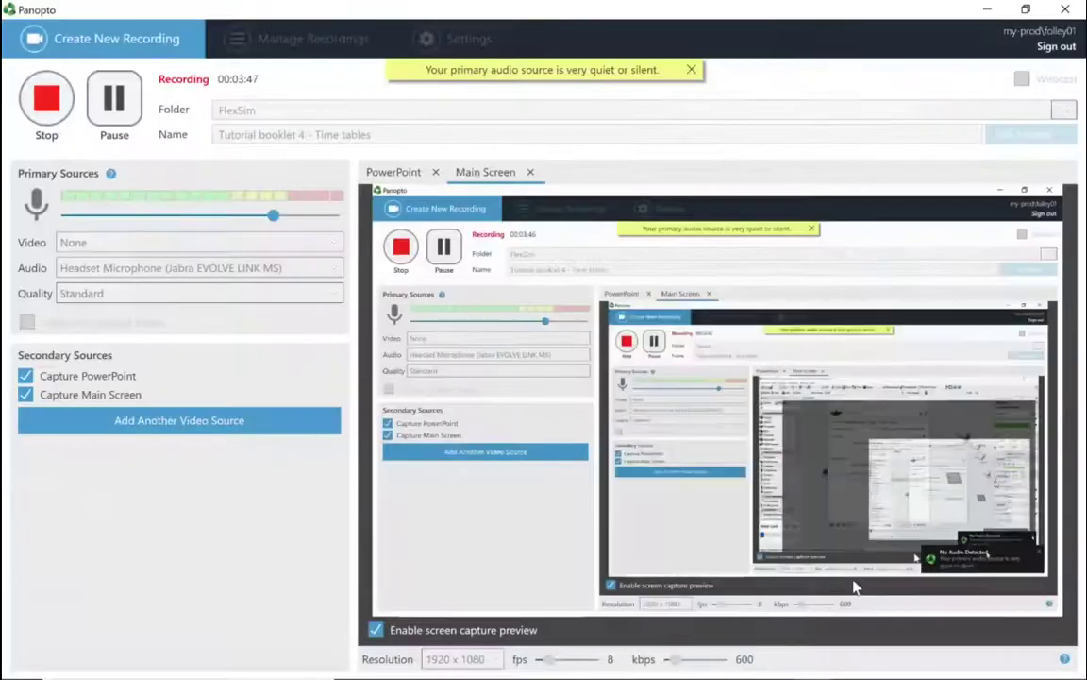
key(alt+Tab)
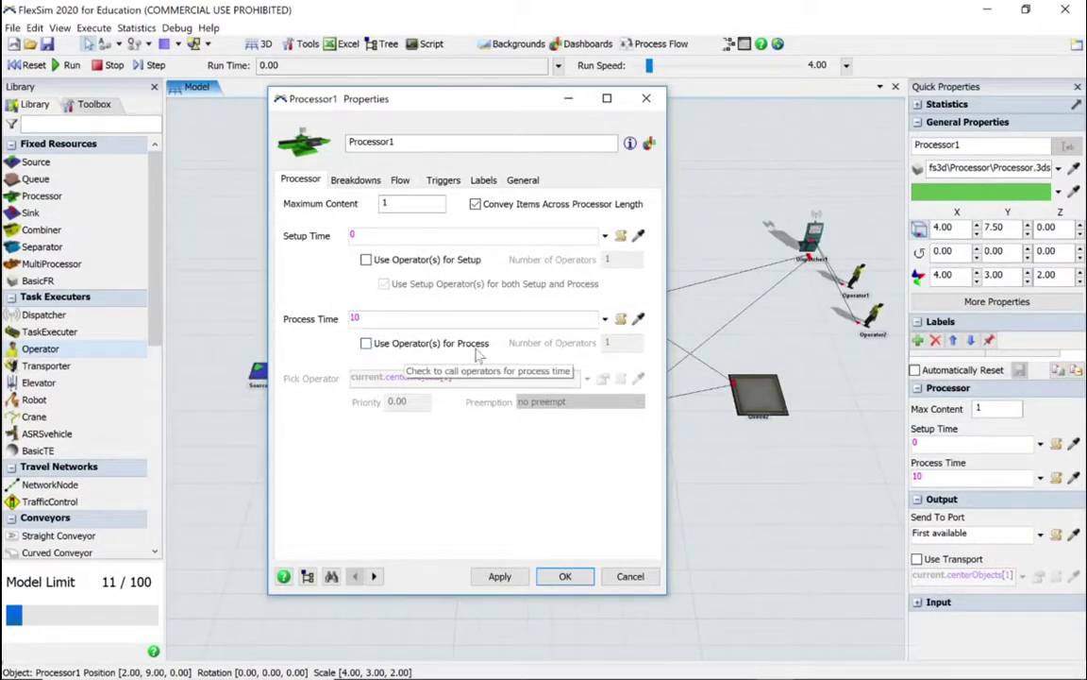
Step: Make Processor1 use one operator for processing and check its central port connection
click(367, 344)
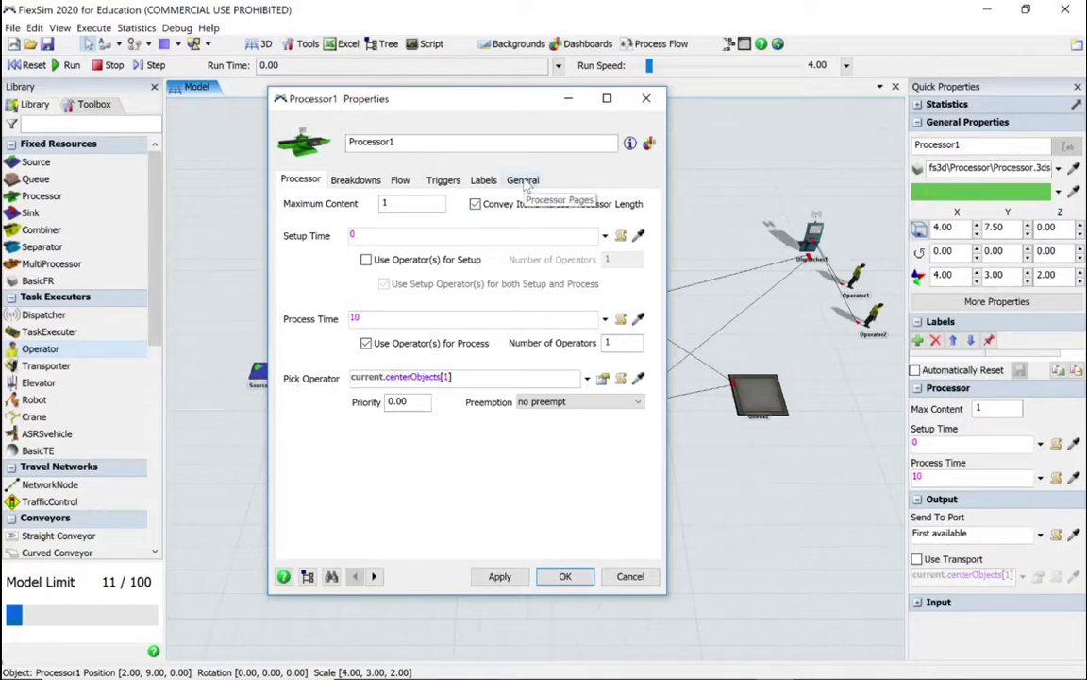
click(523, 180)
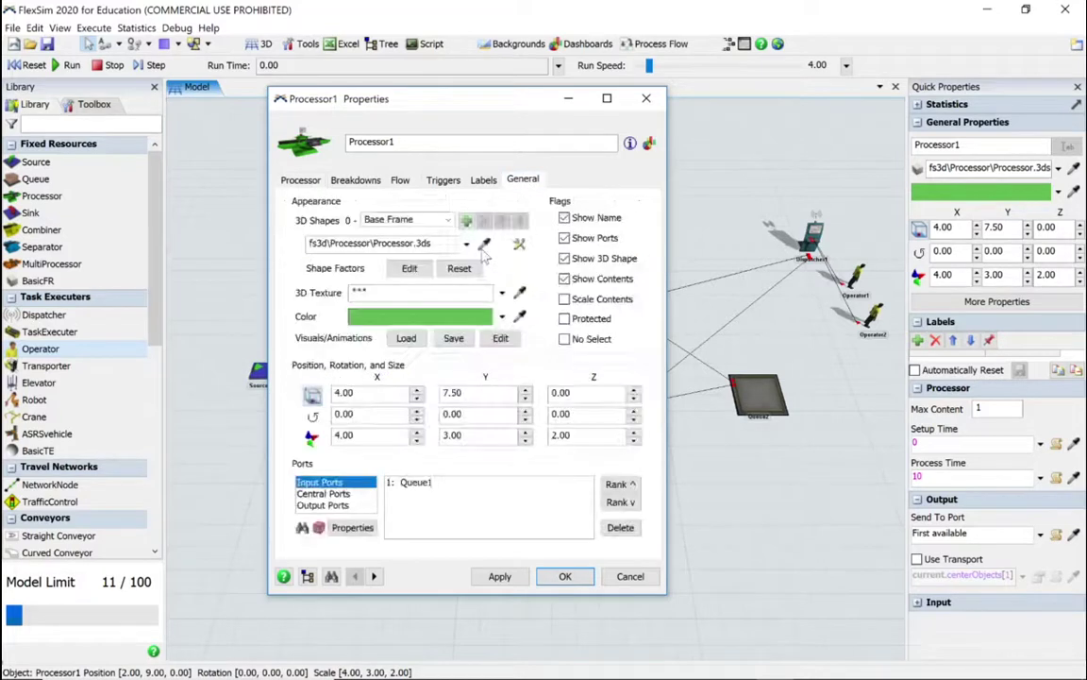
click(332, 494)
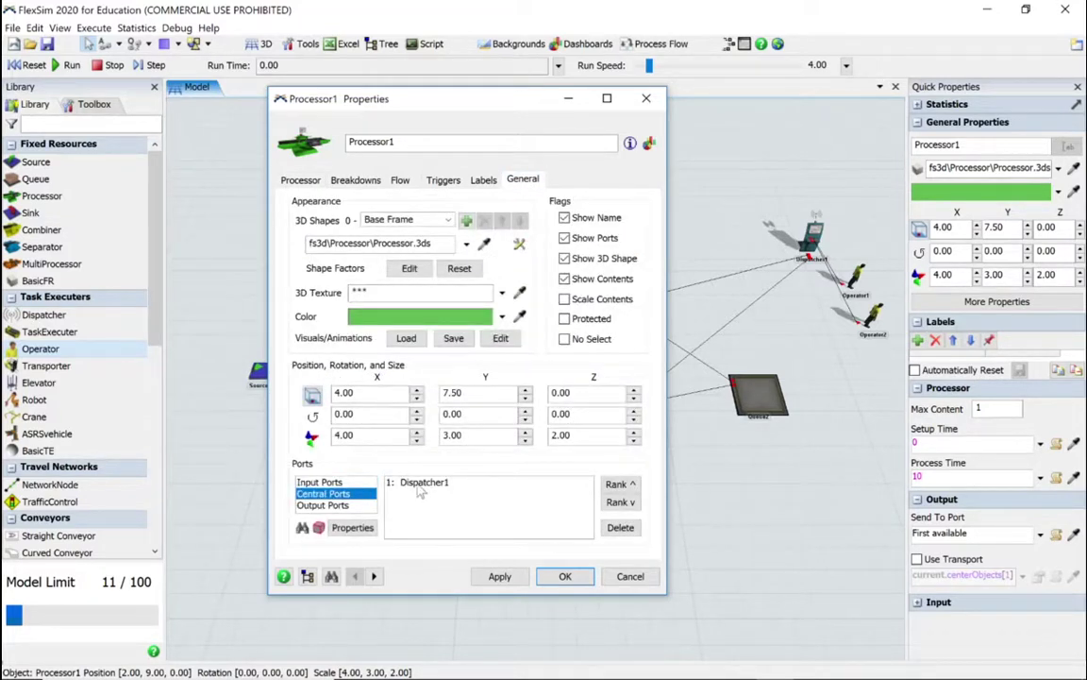
click(300, 180)
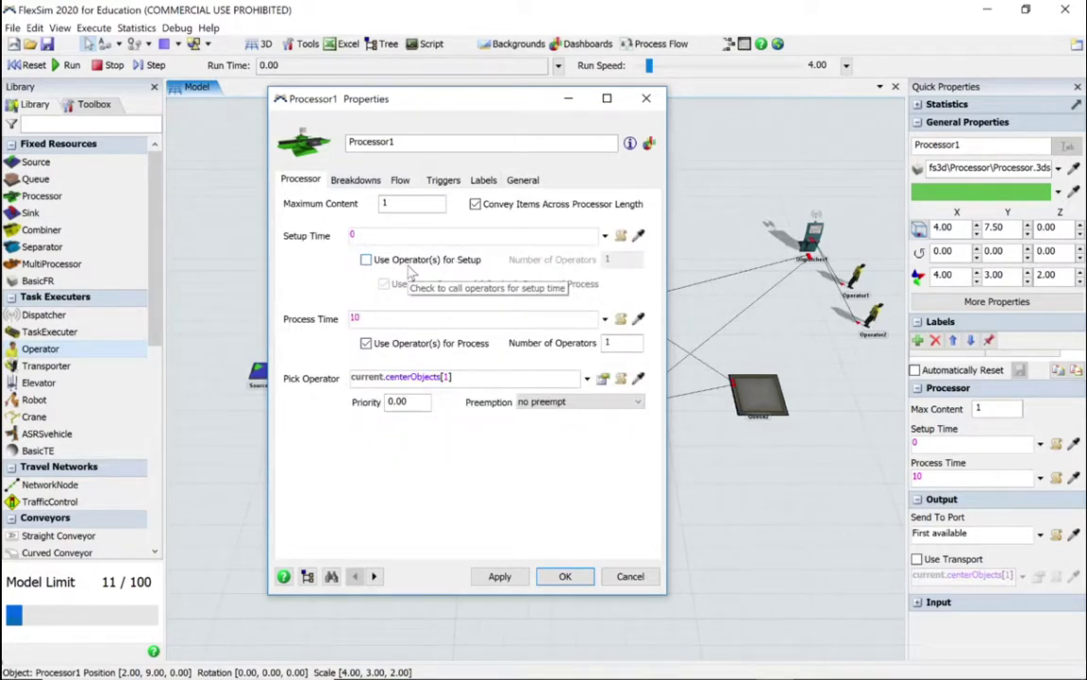
Step: Give Processor1 an On Process Finish Set Object Color trigger and enable Use Transport
click(443, 180)
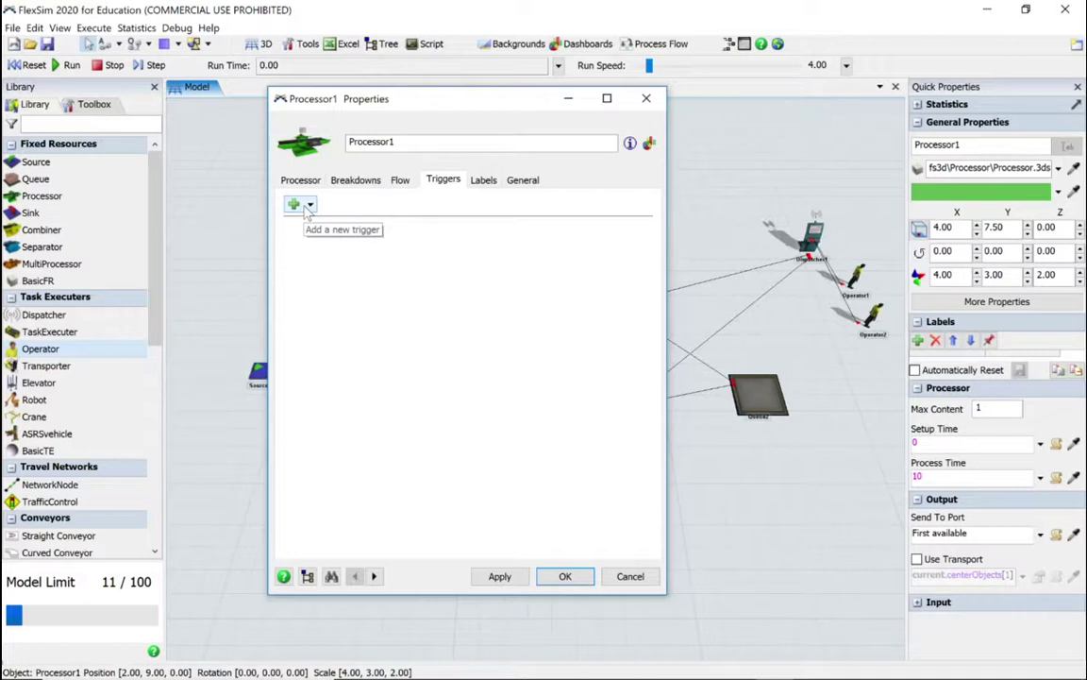
click(307, 207)
click(325, 238)
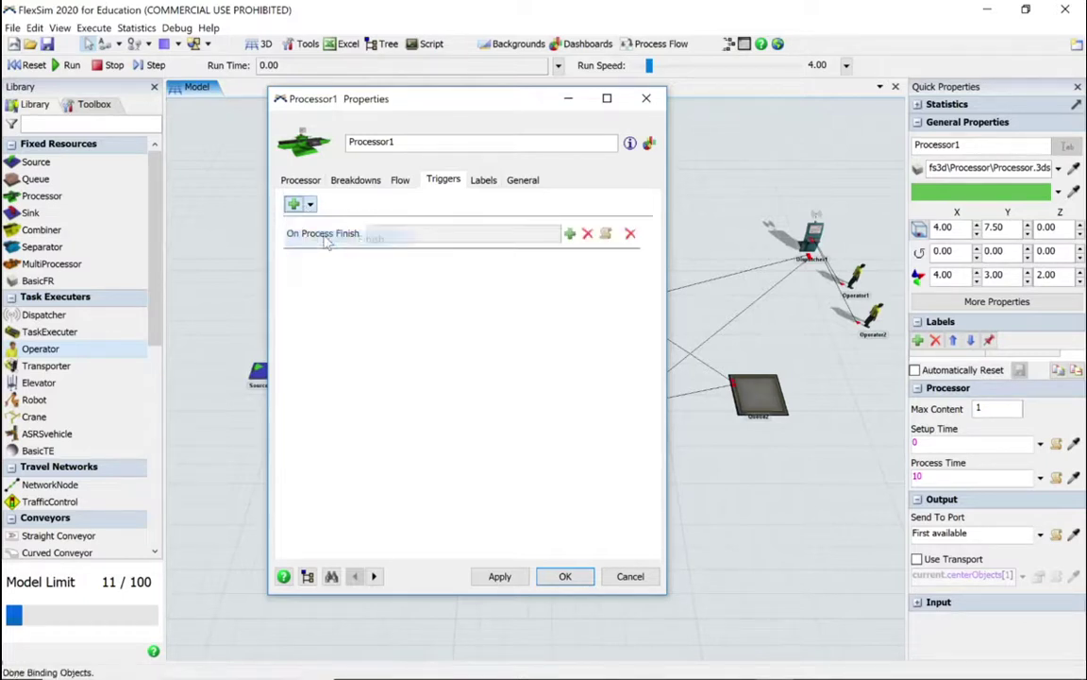
click(571, 234)
mouse_move(552, 288)
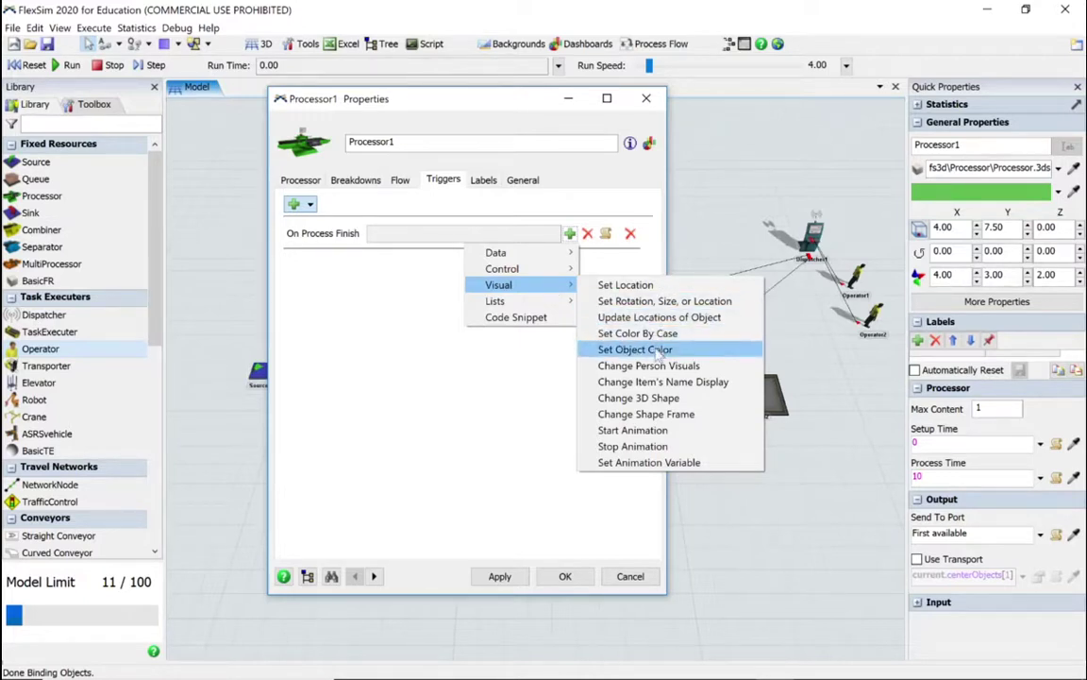
click(657, 351)
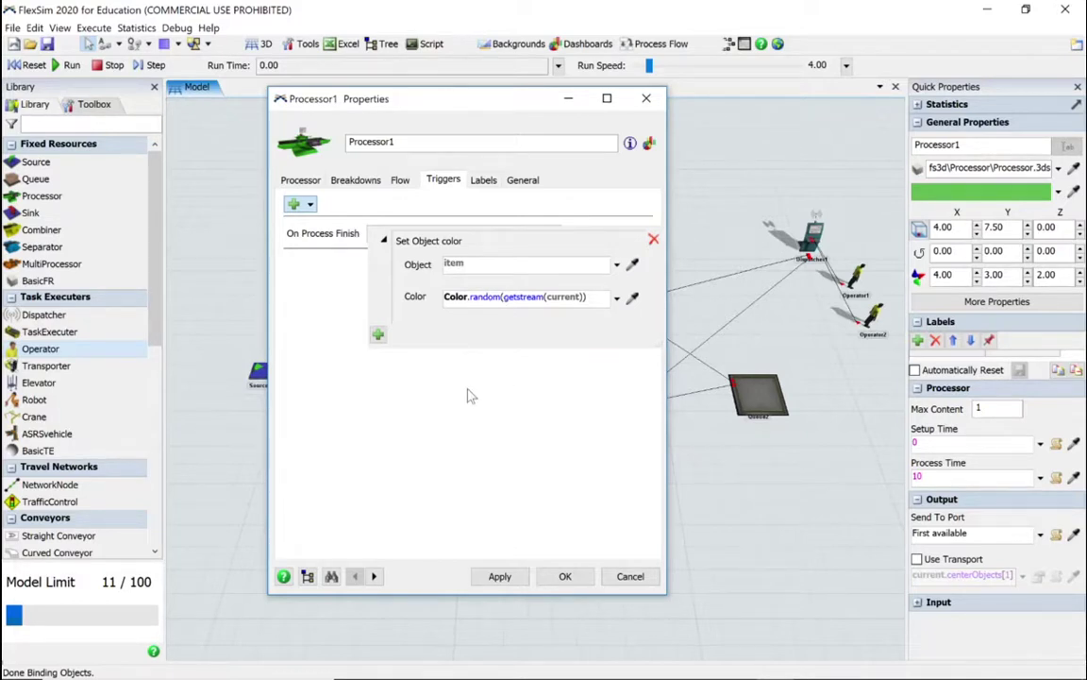
click(470, 397)
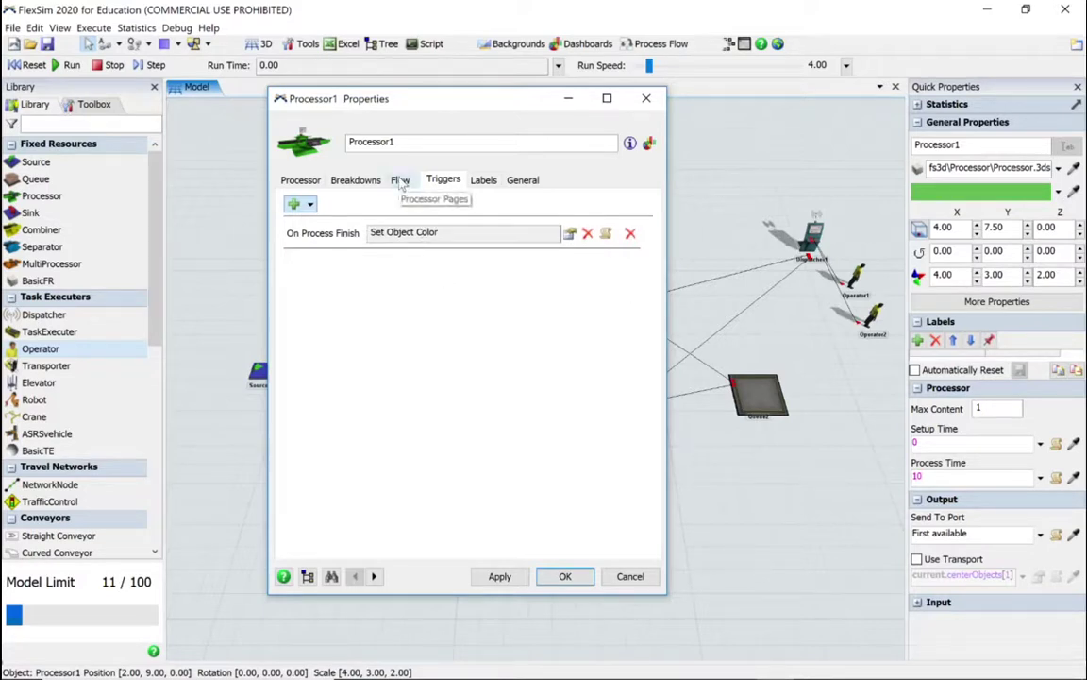
click(400, 179)
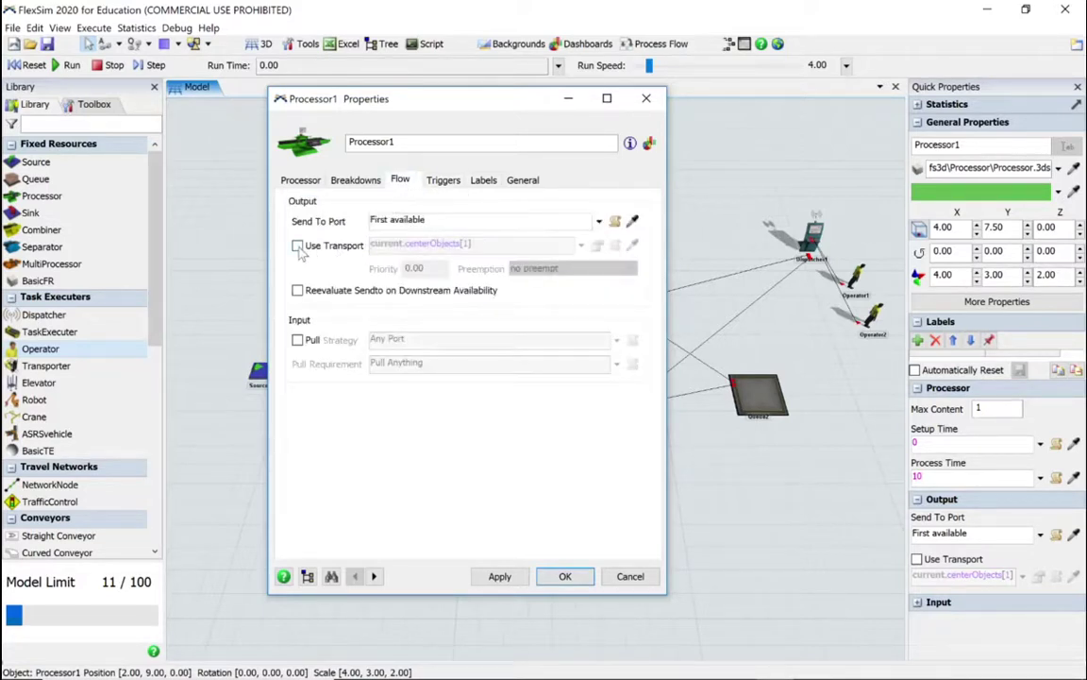
click(299, 248)
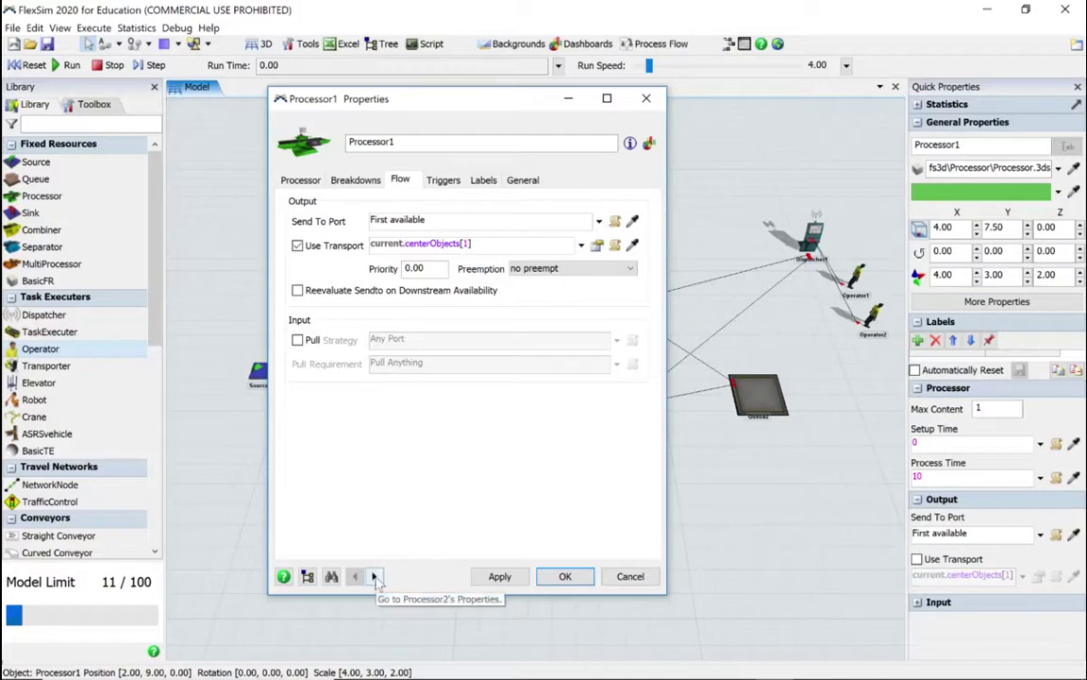
Step: Enable Use Transport on Processor2 and add an On Process Finish Set Object Color trigger
click(375, 577)
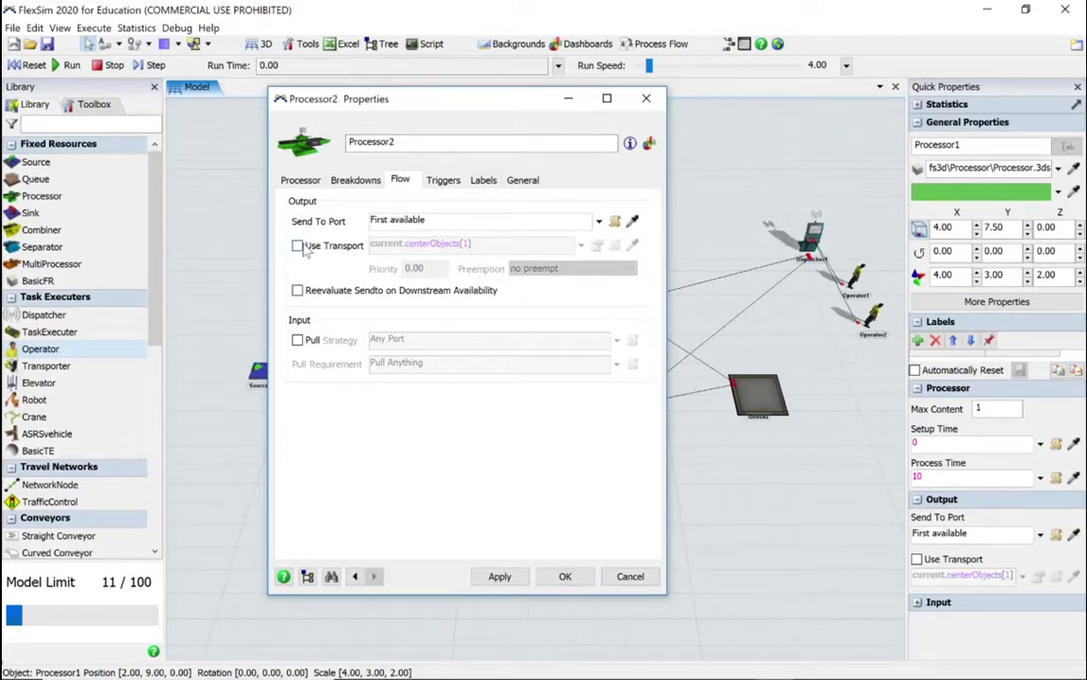
click(298, 247)
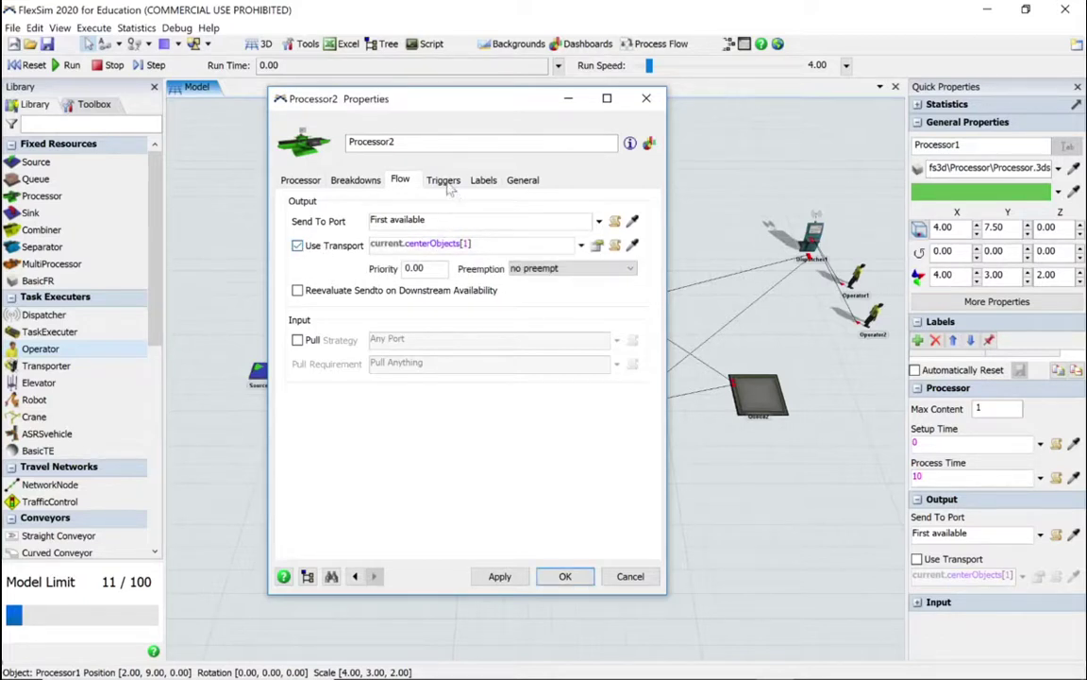
click(446, 183)
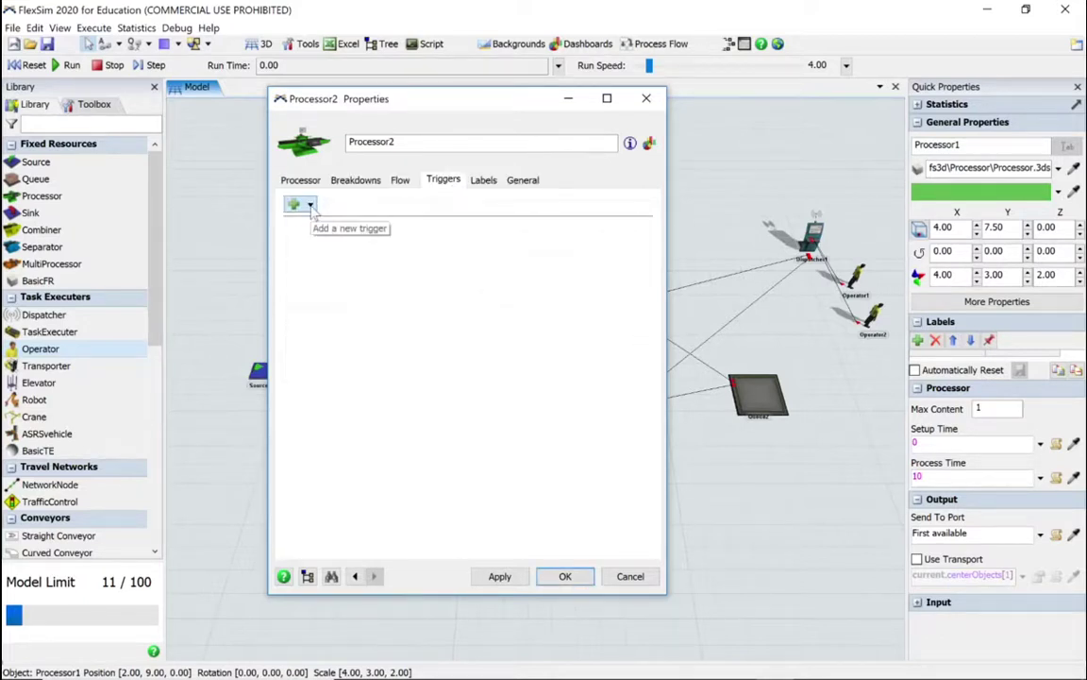
click(311, 206)
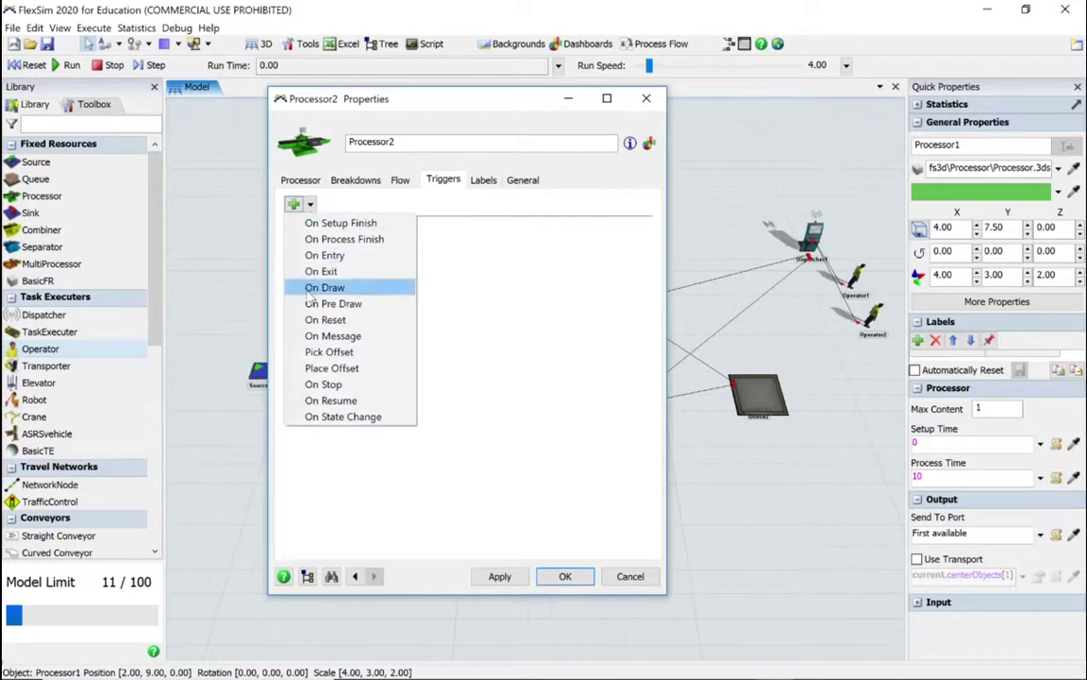
click(365, 239)
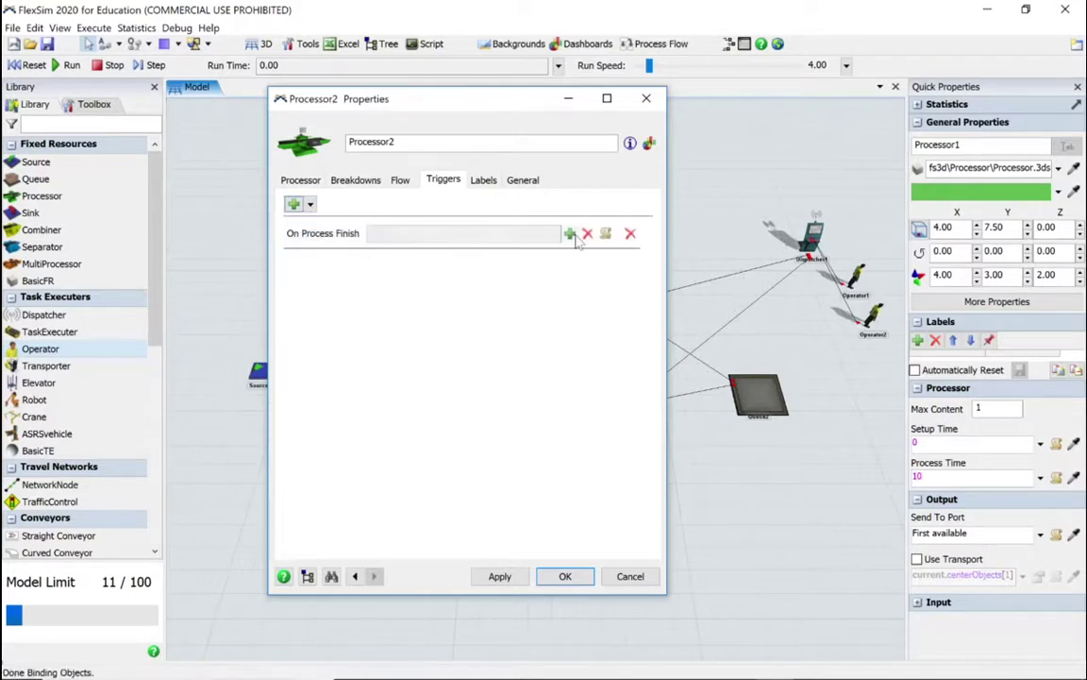
click(571, 233)
mouse_move(515, 285)
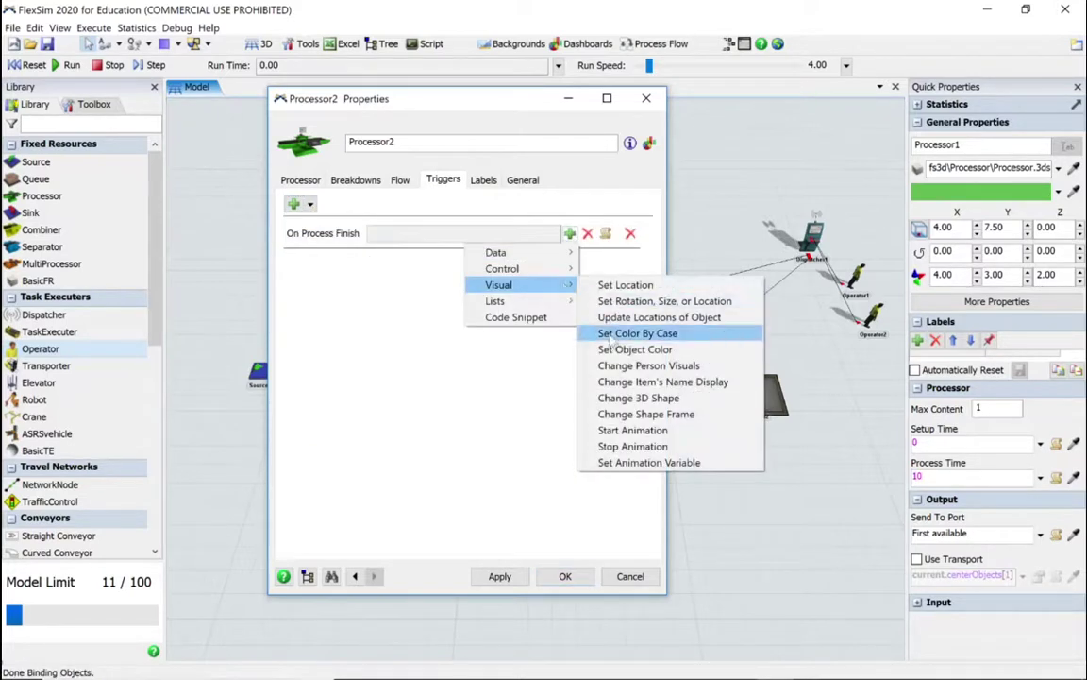
click(622, 352)
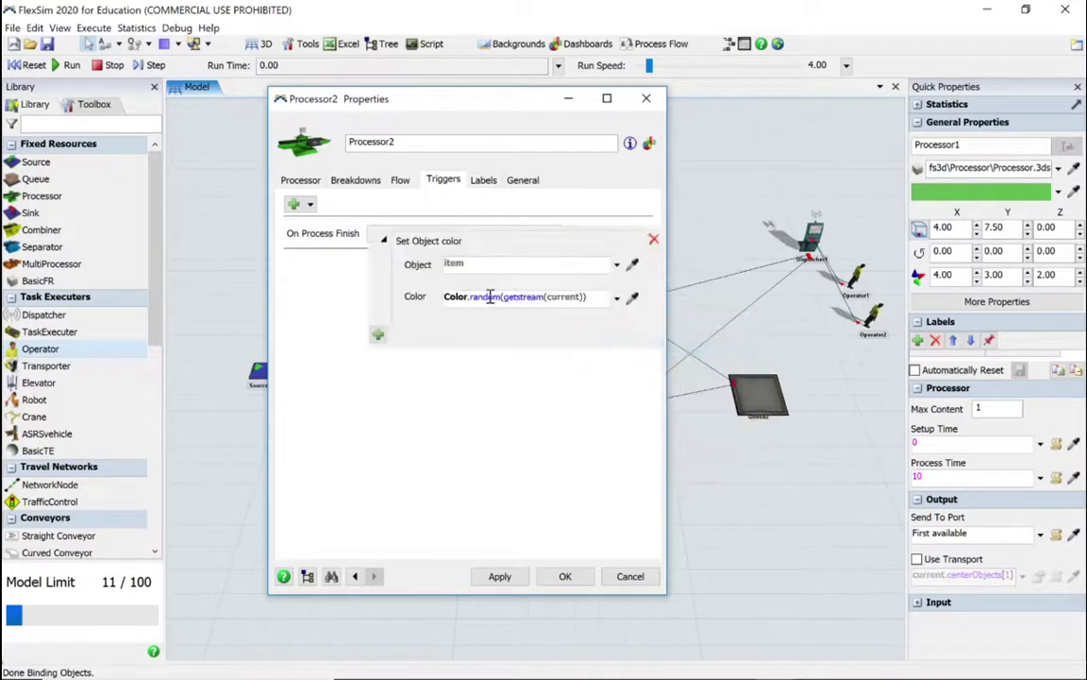
click(505, 421)
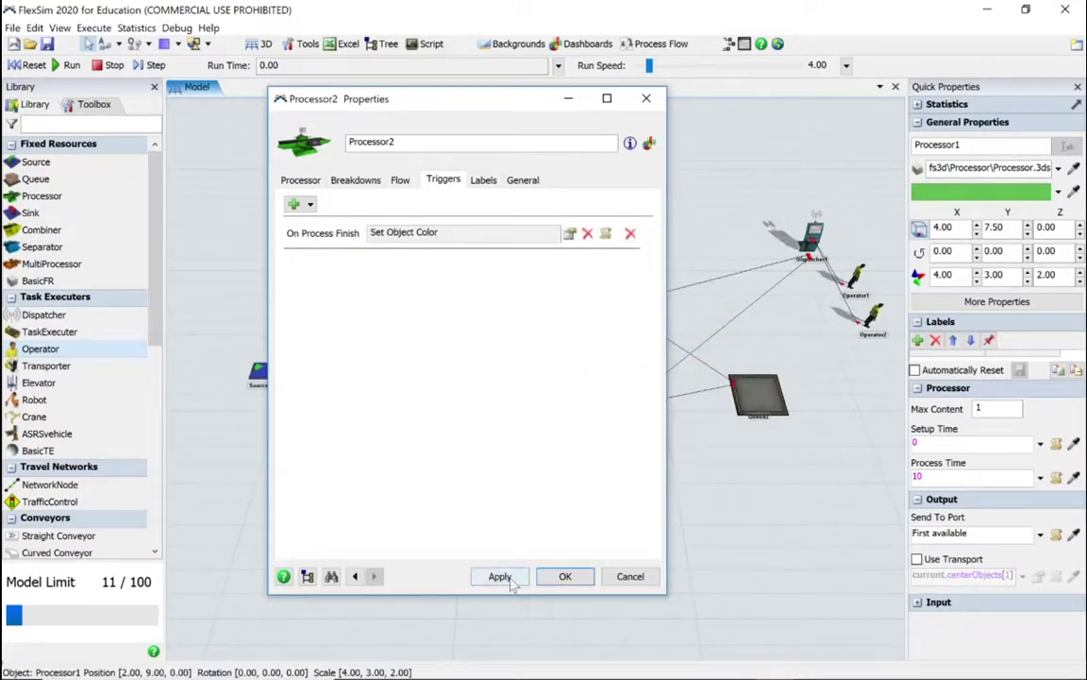
Step: Apply Processor2's changes, then enable Use Transport on Queue1's Flow tab and confirm
click(499, 577)
click(564, 576)
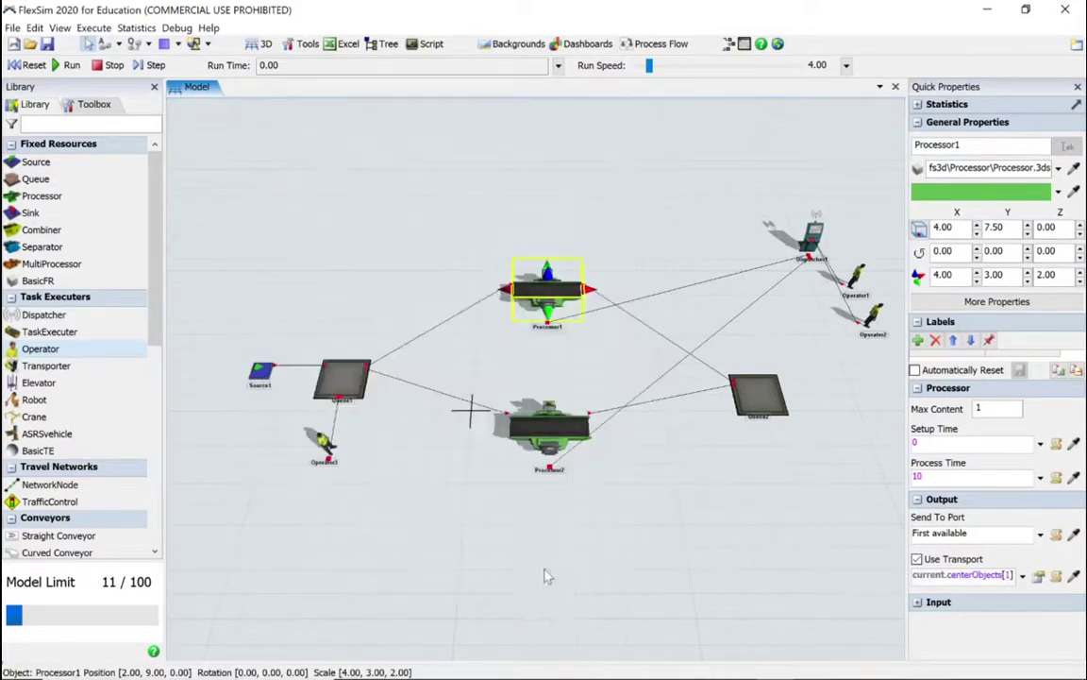
click(342, 384)
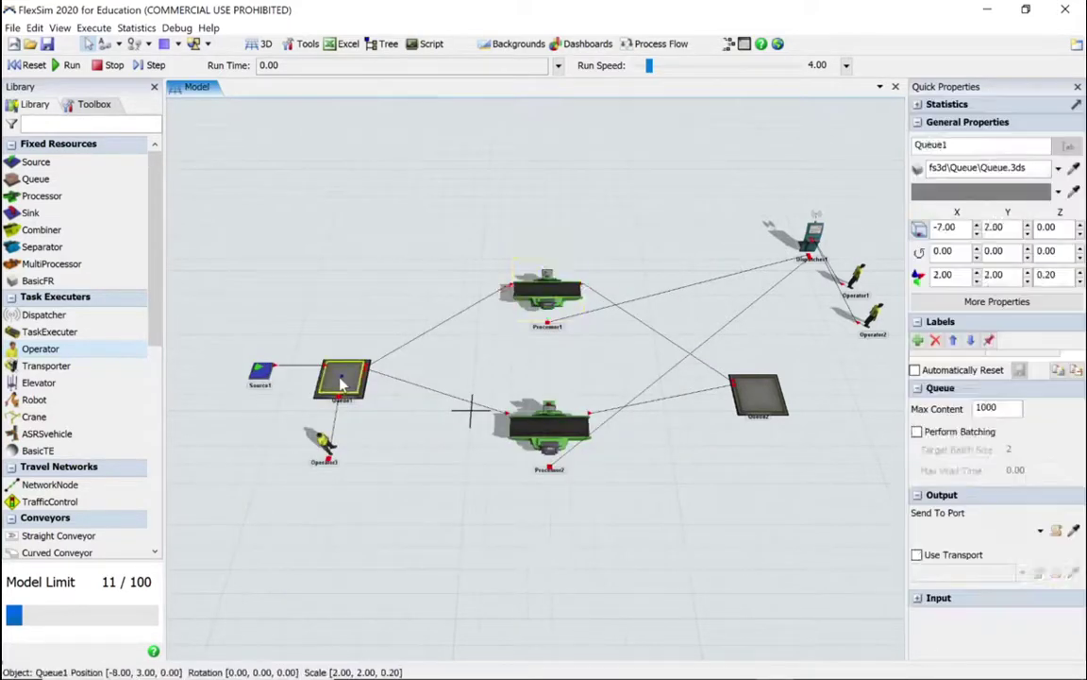
double_click(342, 381)
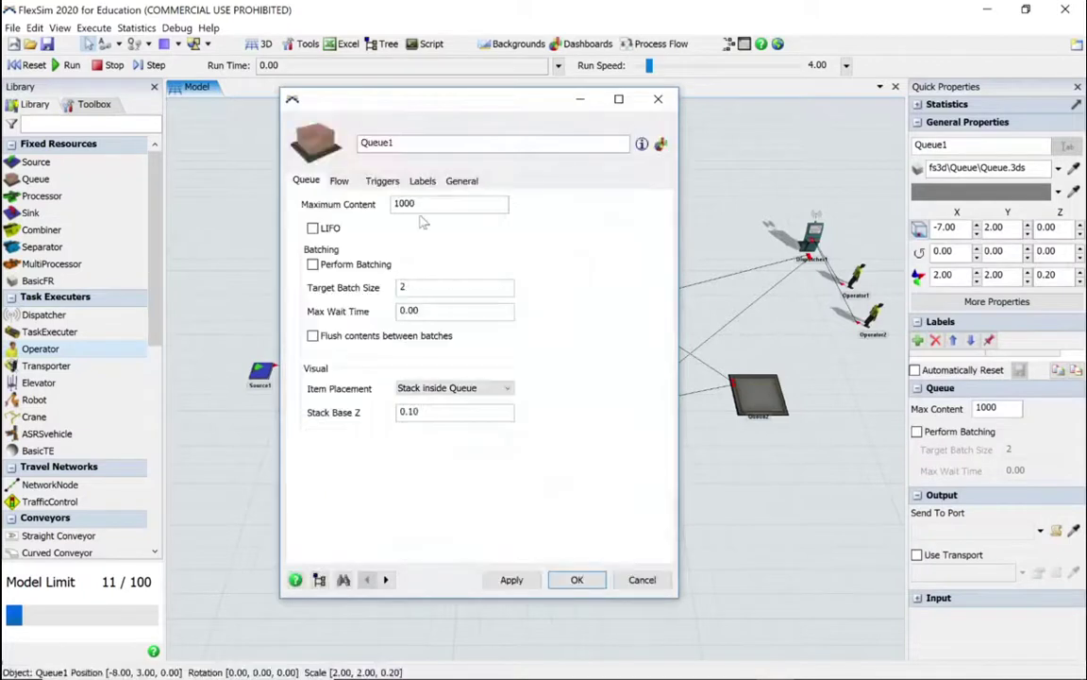
click(340, 181)
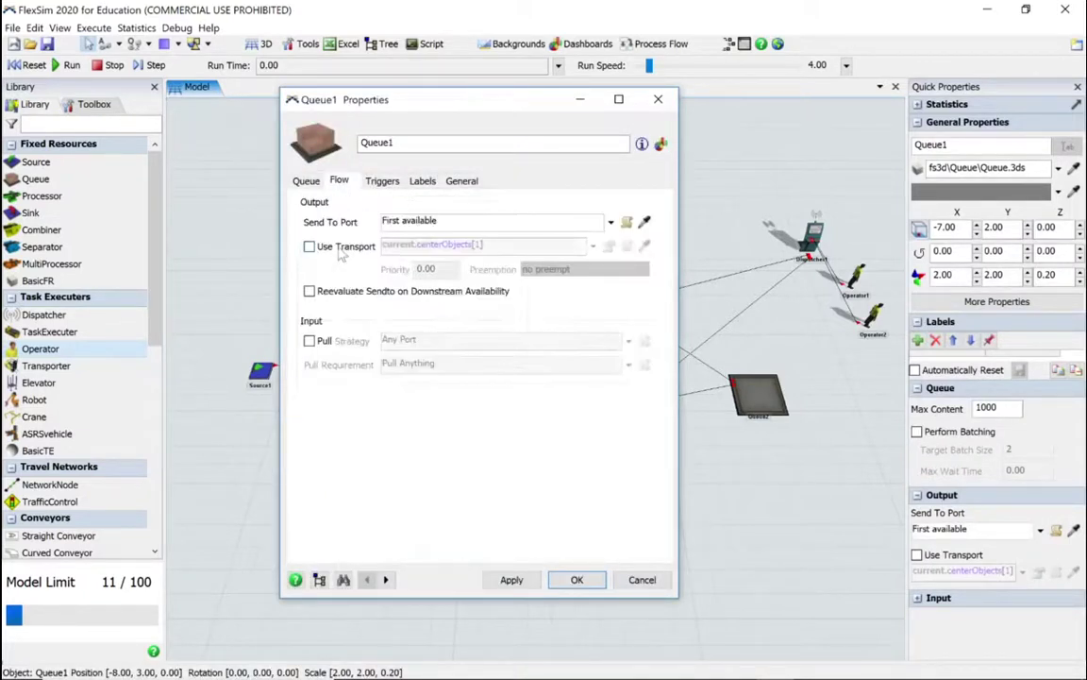
click(309, 246)
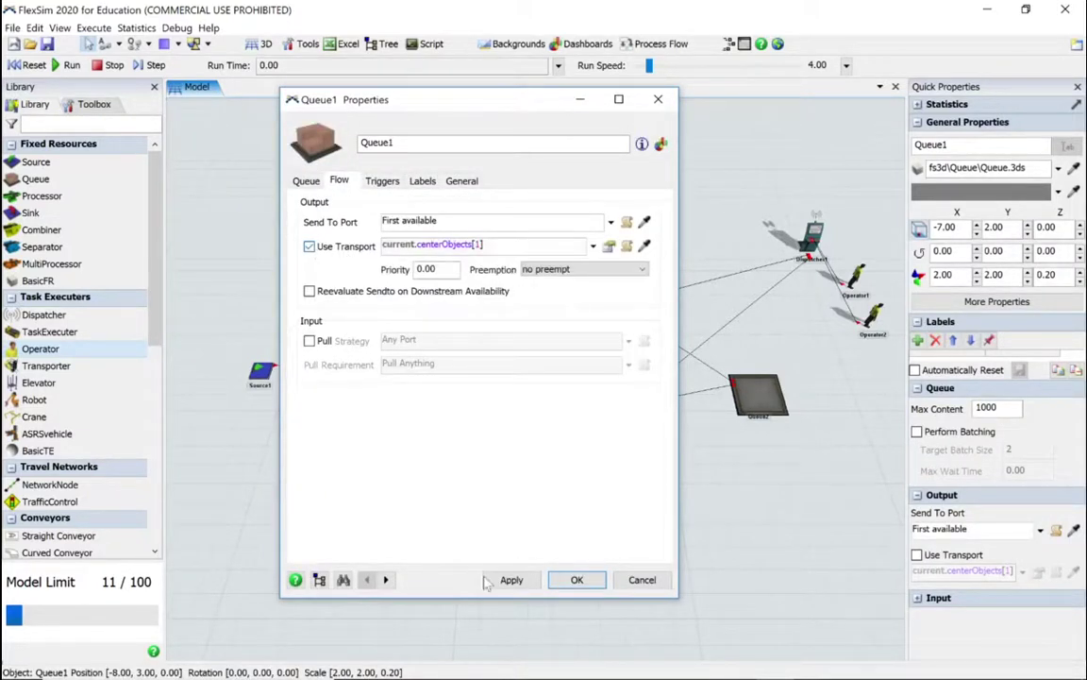
click(574, 579)
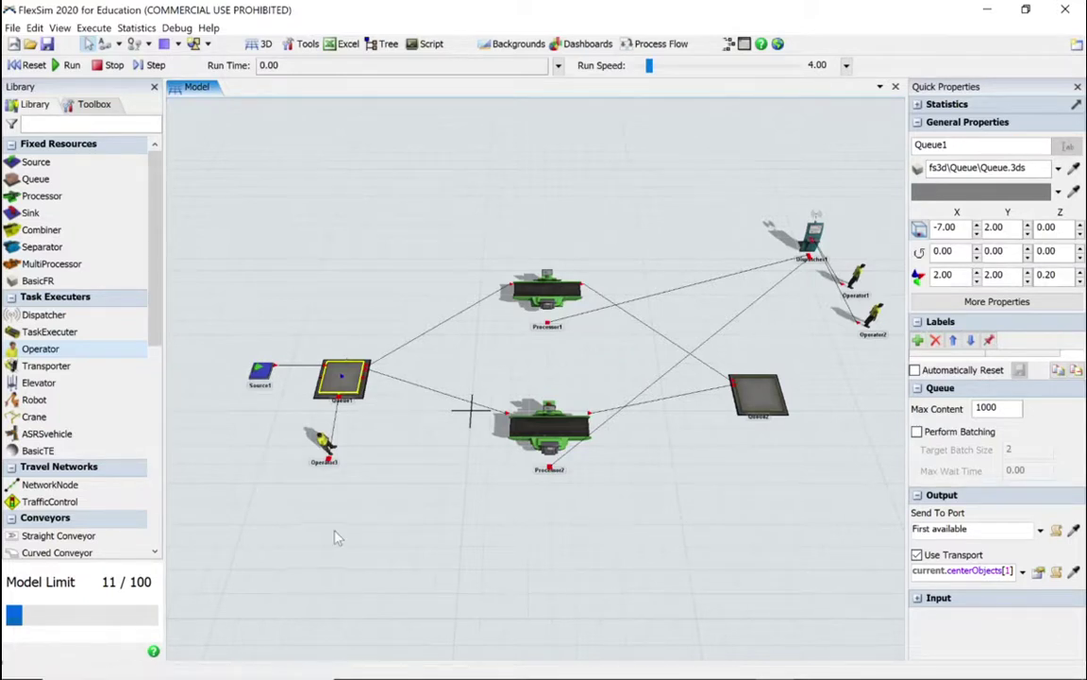
Step: Add a new time table, TimeTable1, from the Toolbox and move its parameters window aside
drag(279, 434, 364, 444)
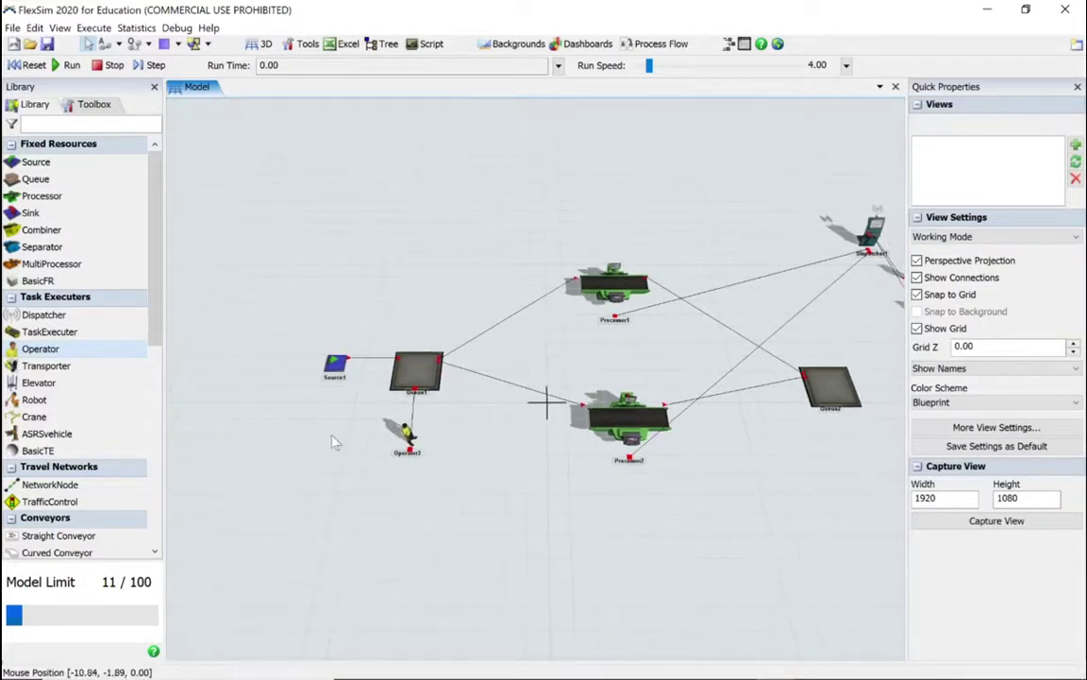
click(90, 104)
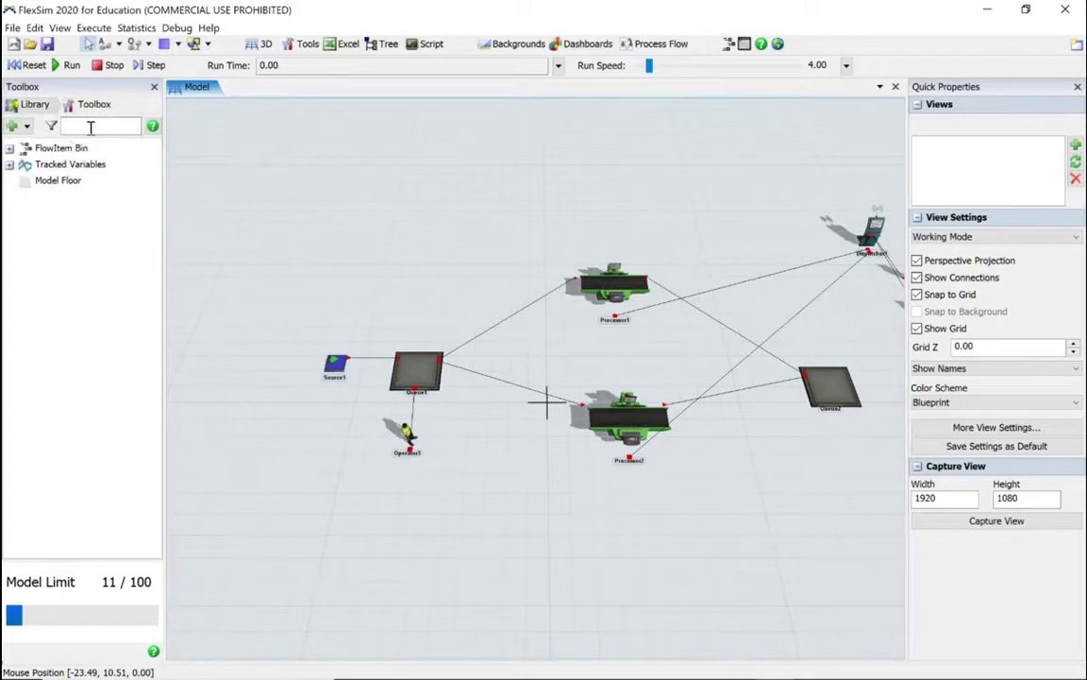
click(14, 126)
click(46, 162)
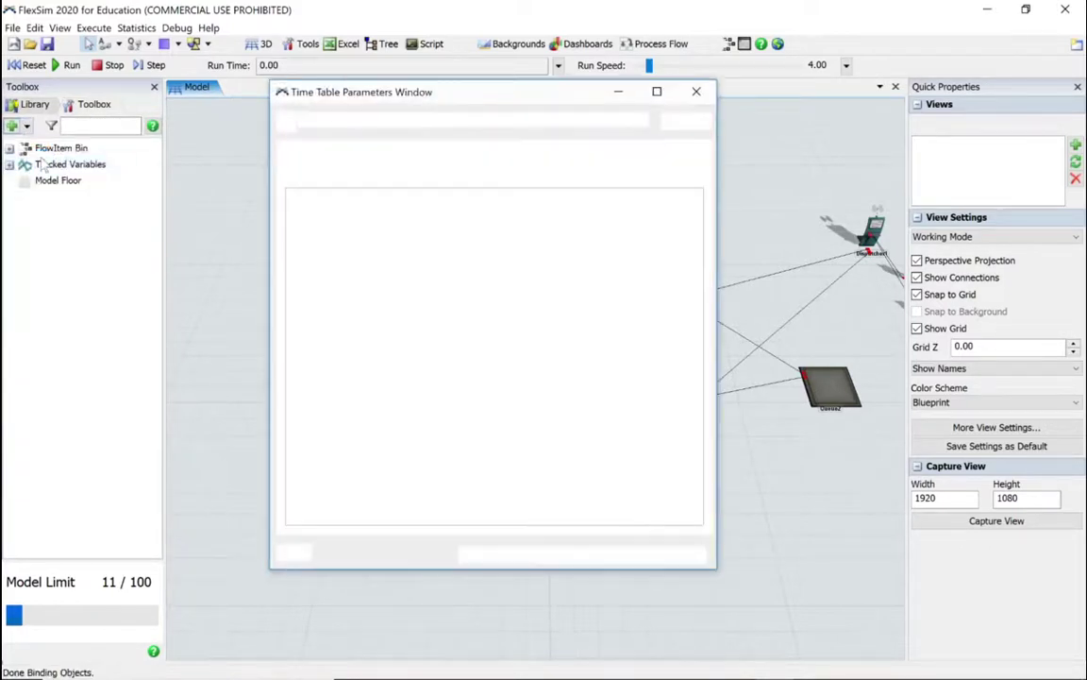
drag(418, 105, 613, 160)
drag(371, 235, 327, 226)
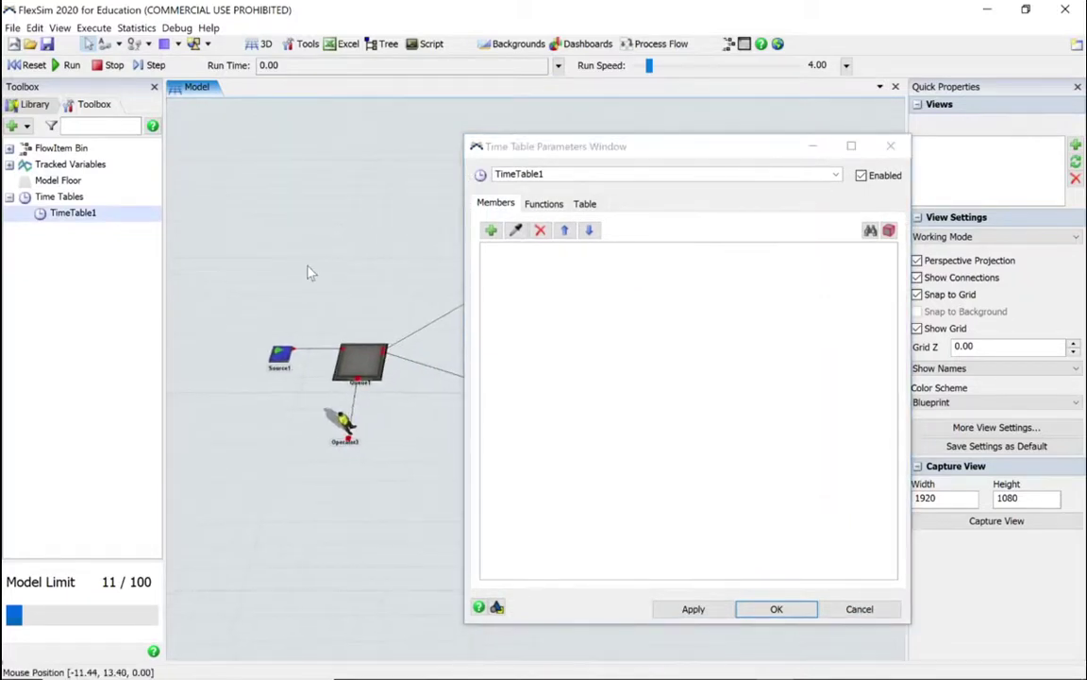
scroll(308, 272, down, 4)
scroll(306, 272, up, 5)
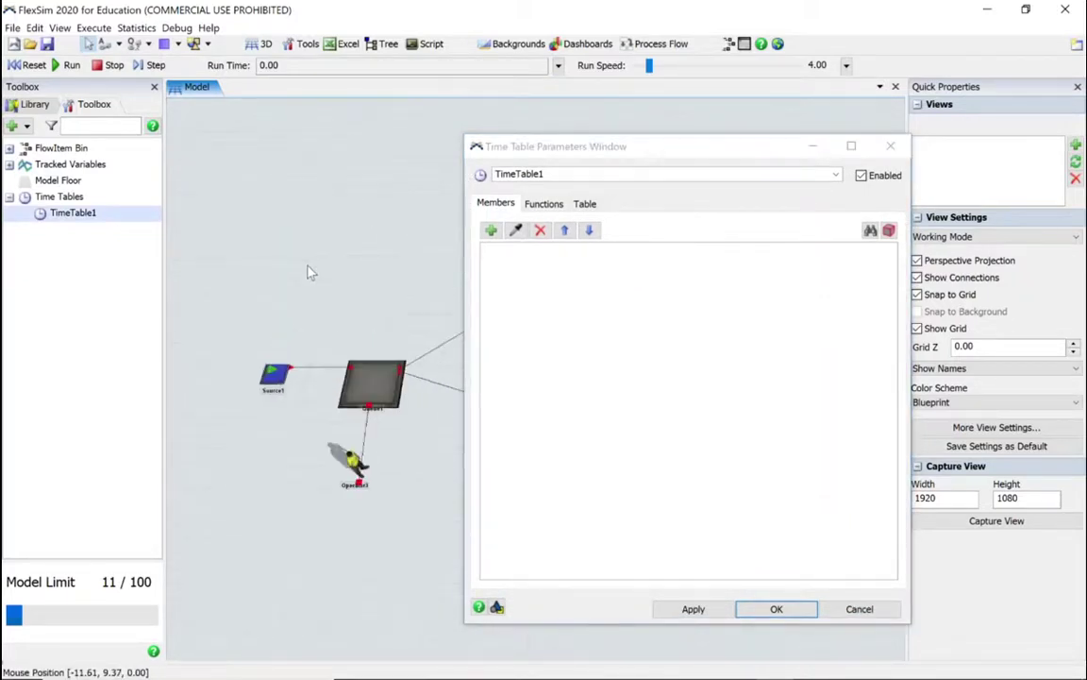
drag(331, 260, 296, 189)
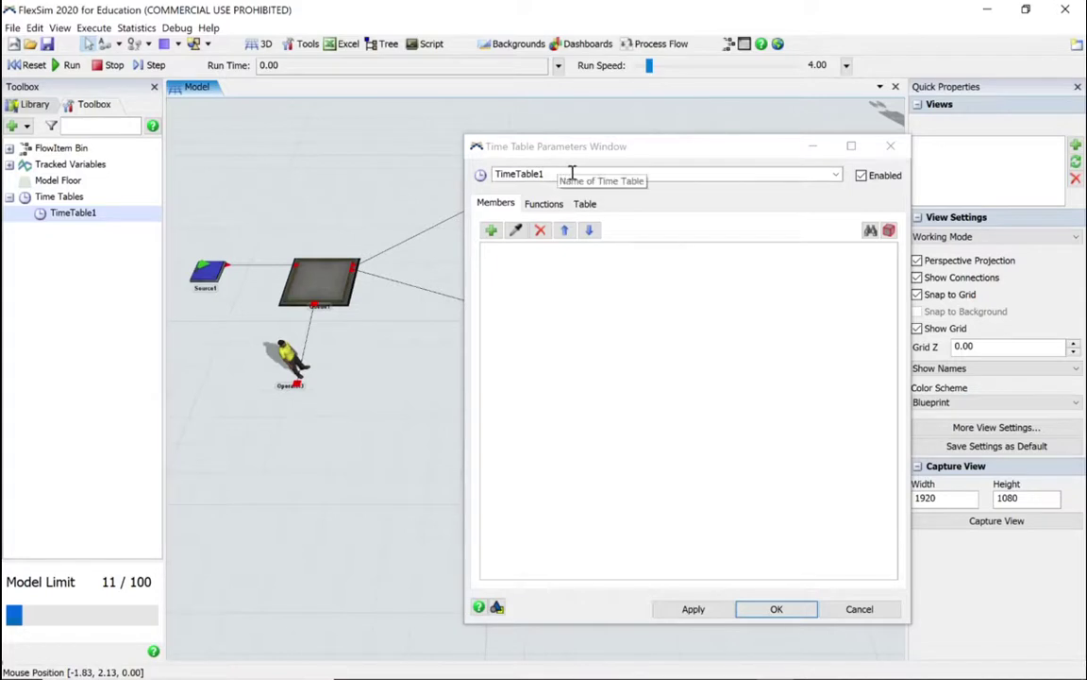
Step: Name the time table 'Operator 3 Break' and pick Operator3 from the 3D view as its member
double_click(544, 172)
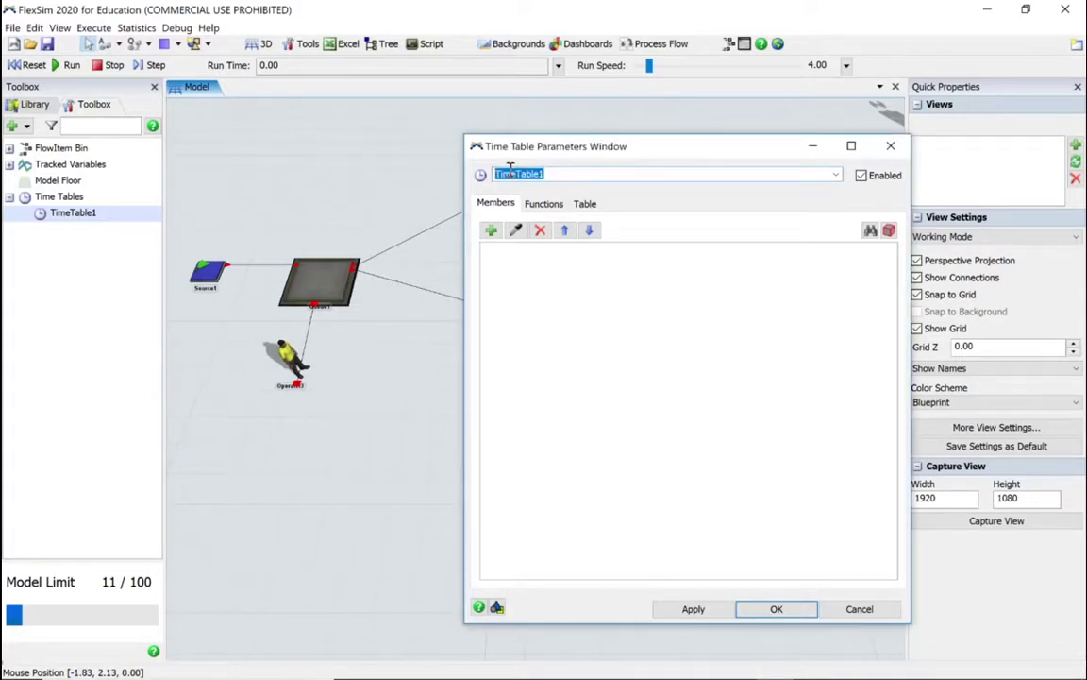
text(Operator 3 Break)
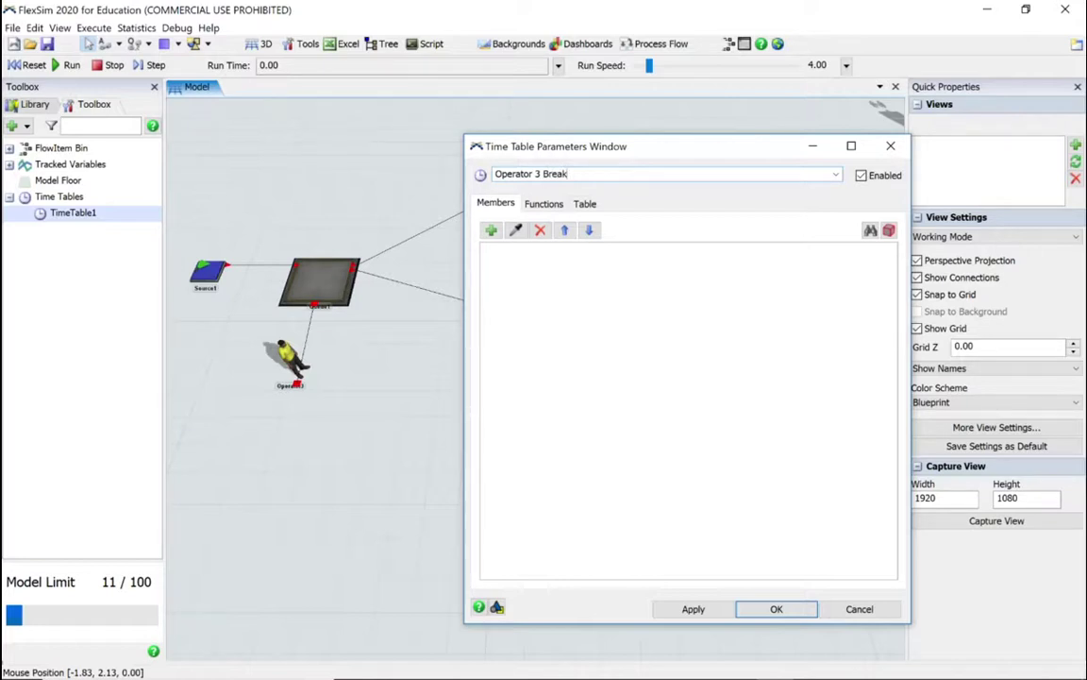
click(491, 231)
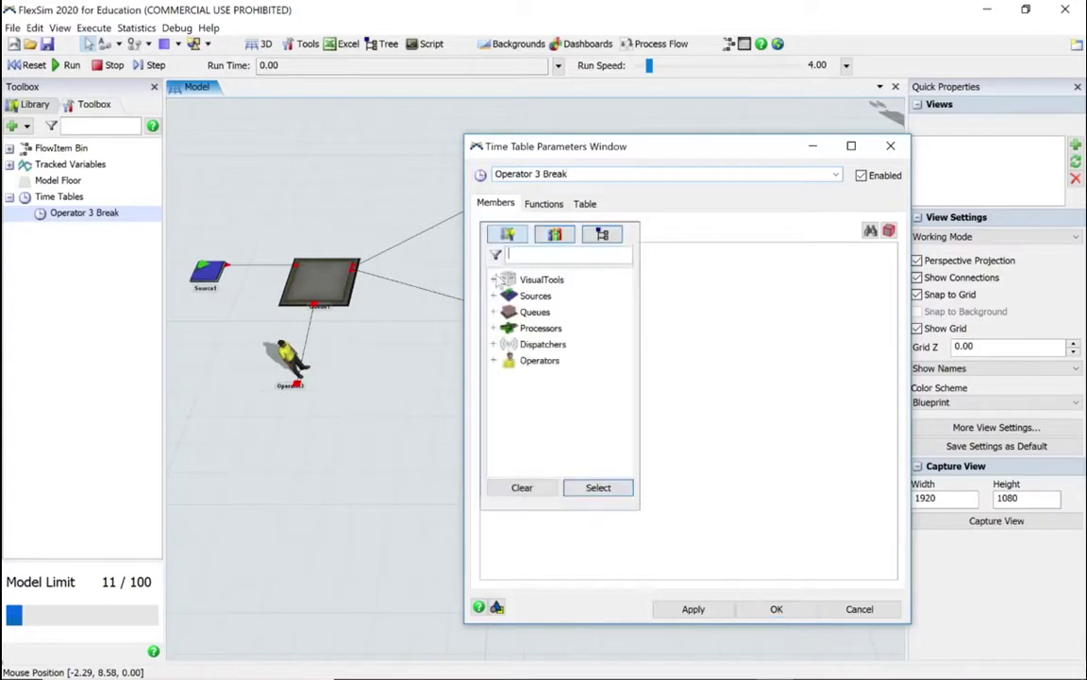
click(493, 360)
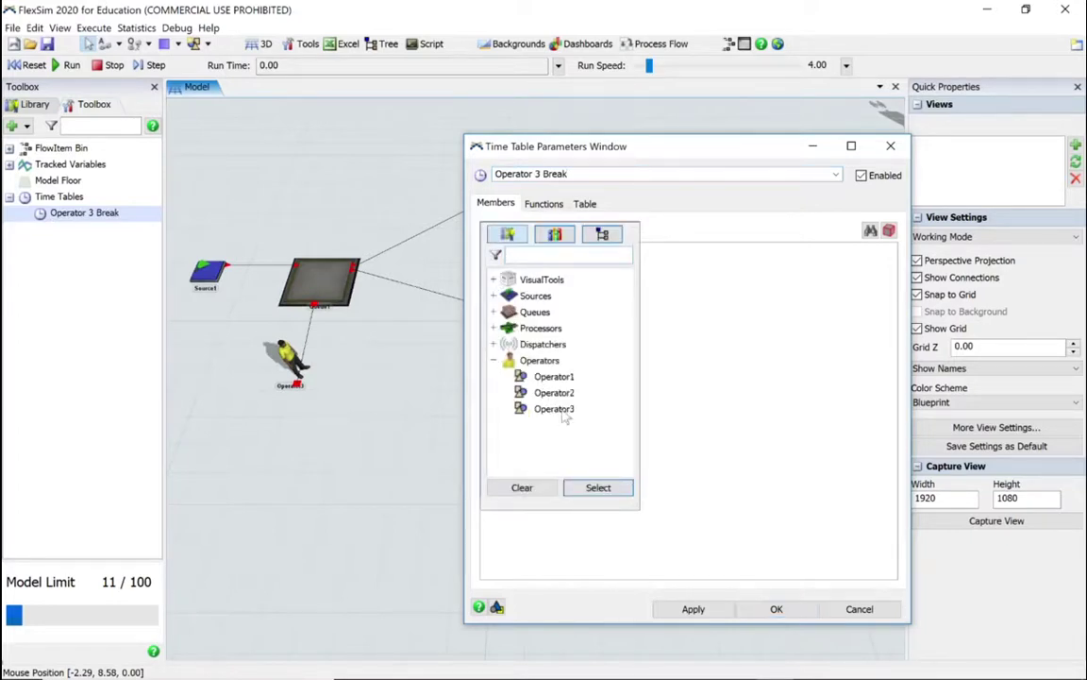
click(694, 491)
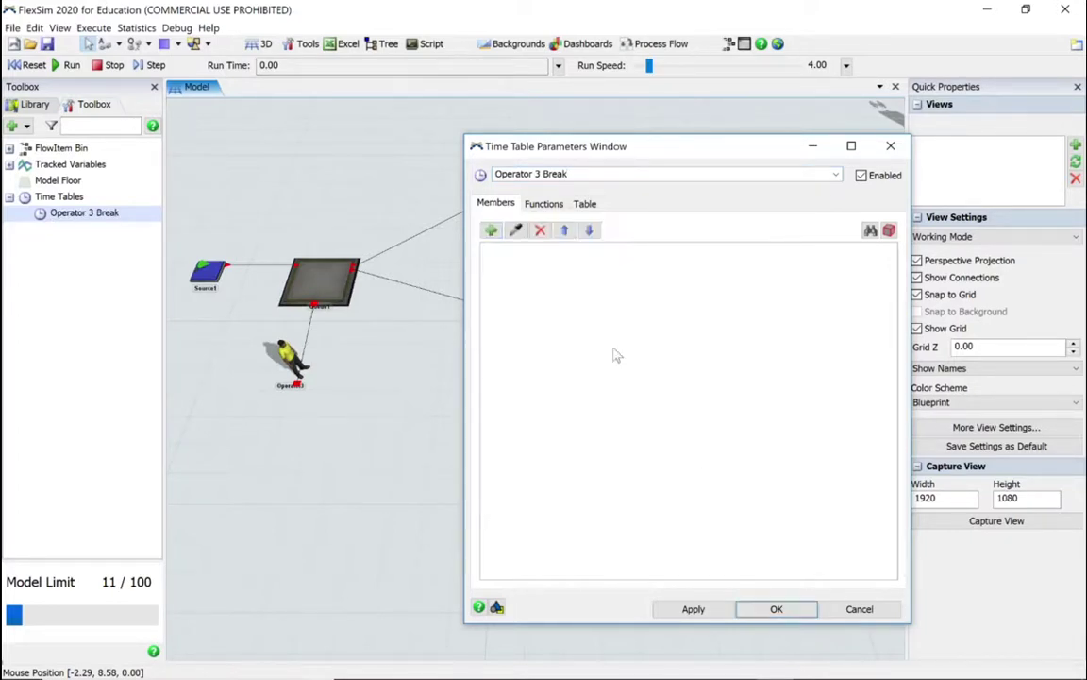
click(517, 232)
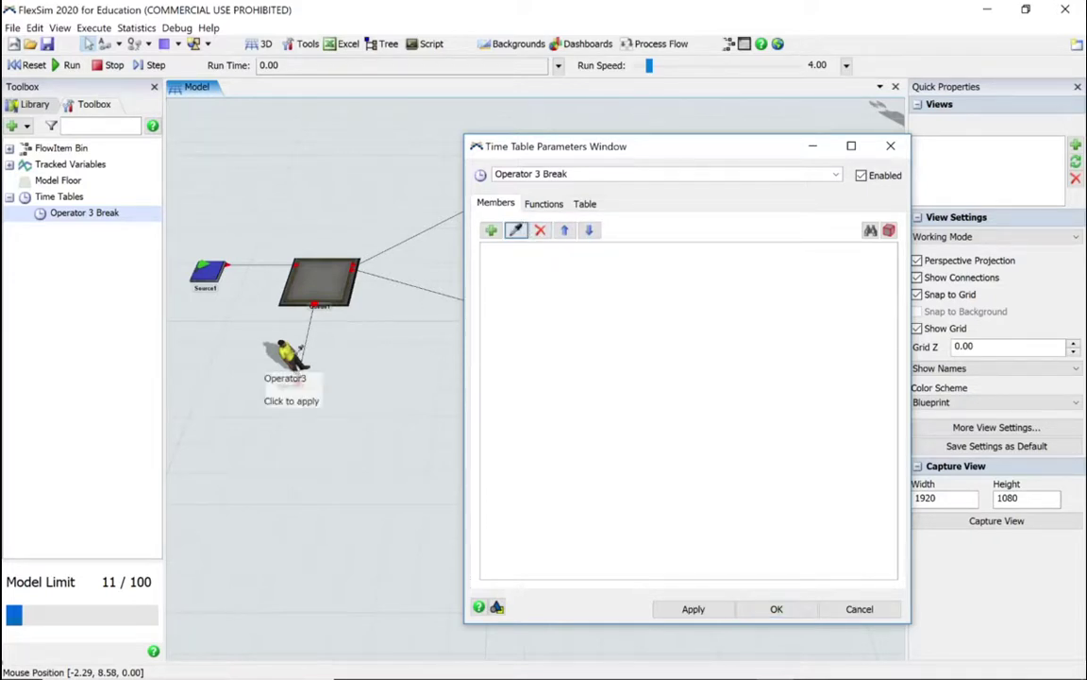
click(288, 357)
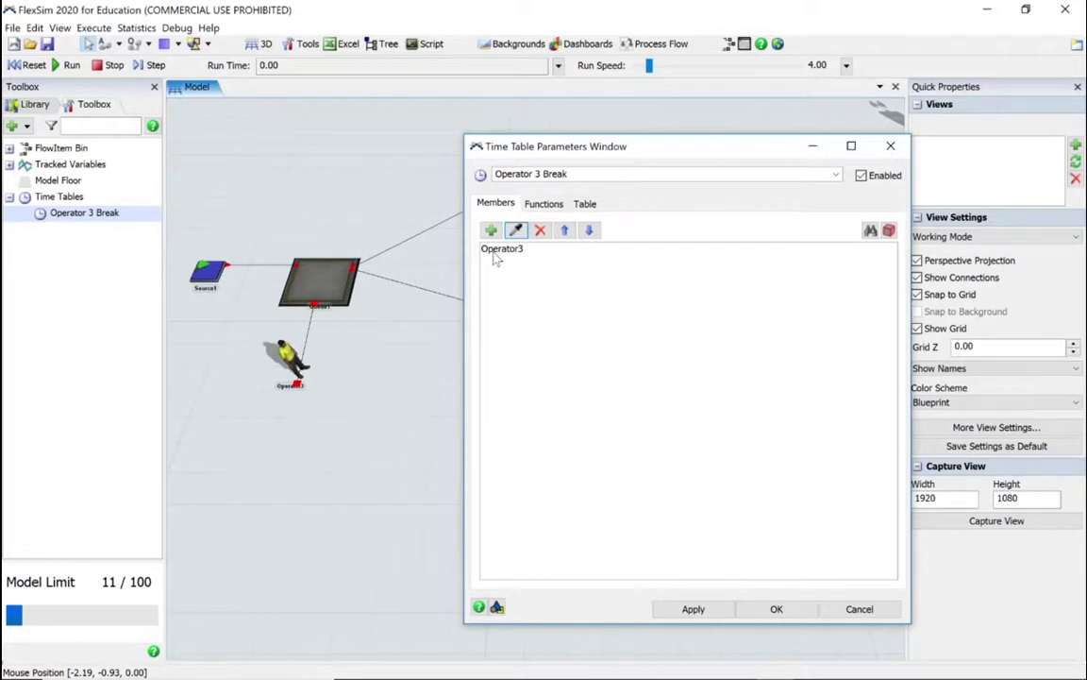
Step: Set the time table's schedule mode to Custom Repeat
click(585, 203)
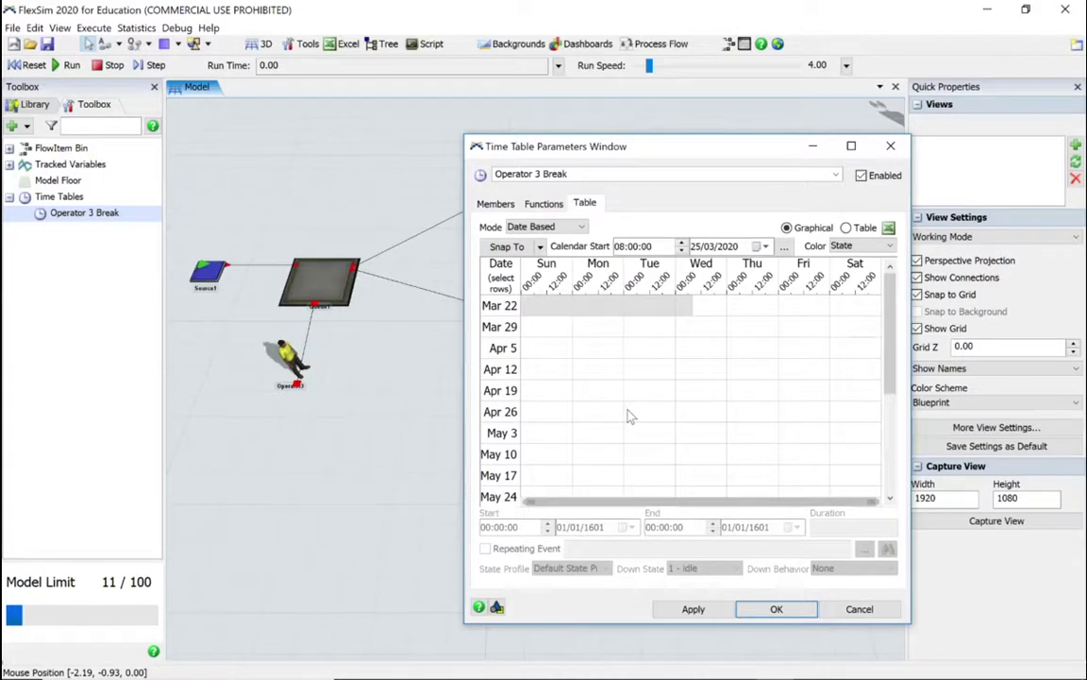
click(580, 228)
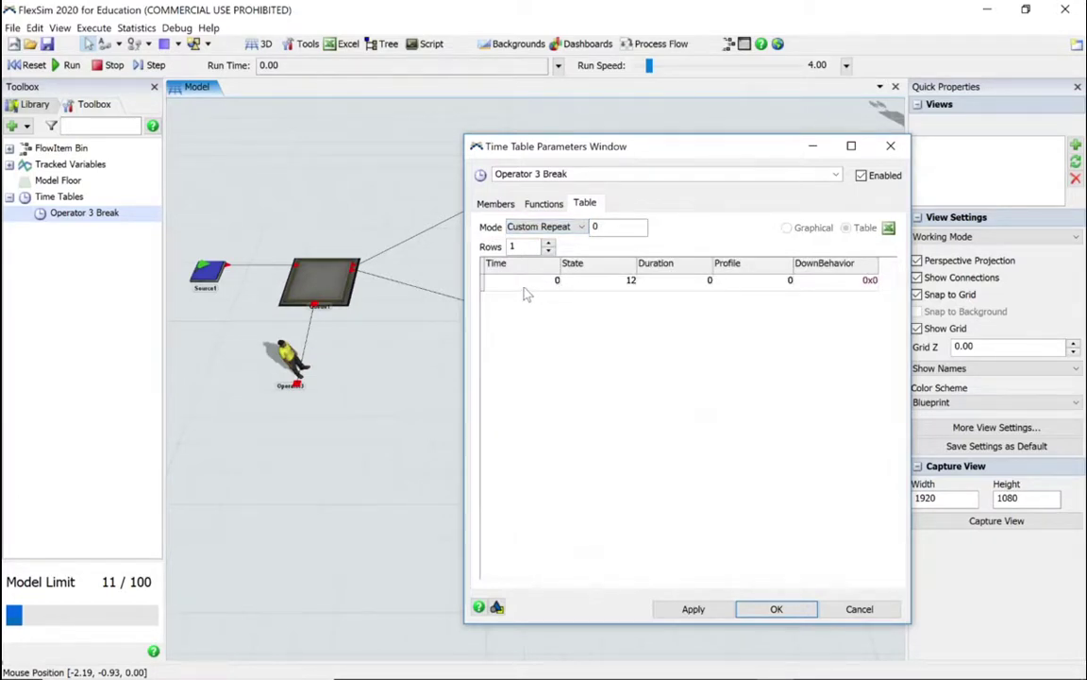
click(548, 227)
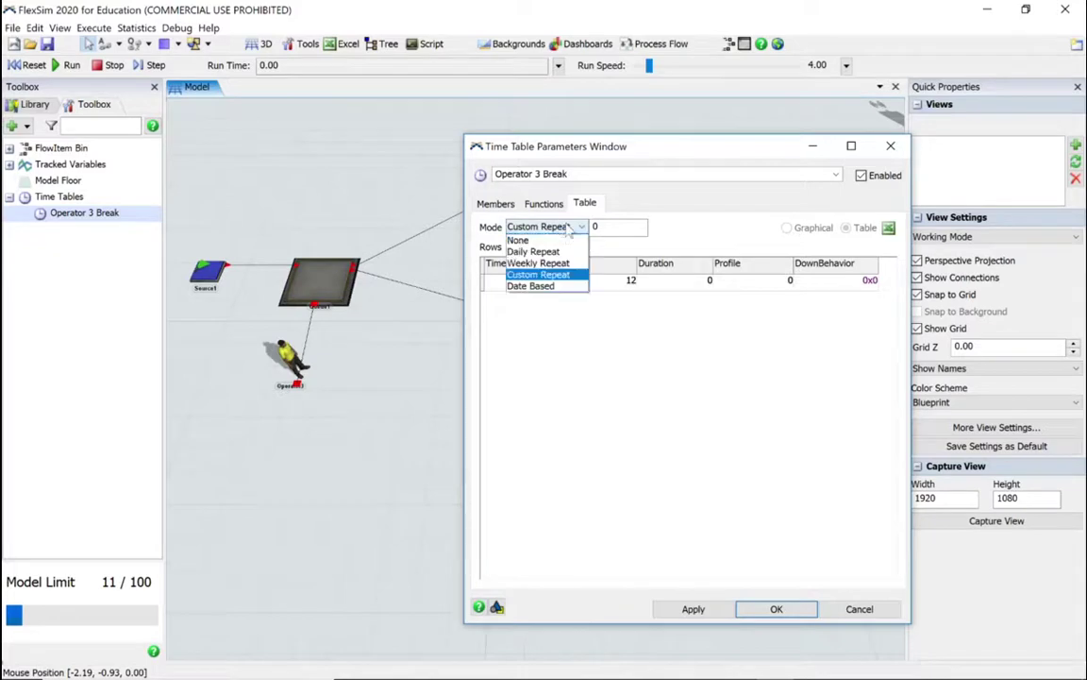
click(538, 252)
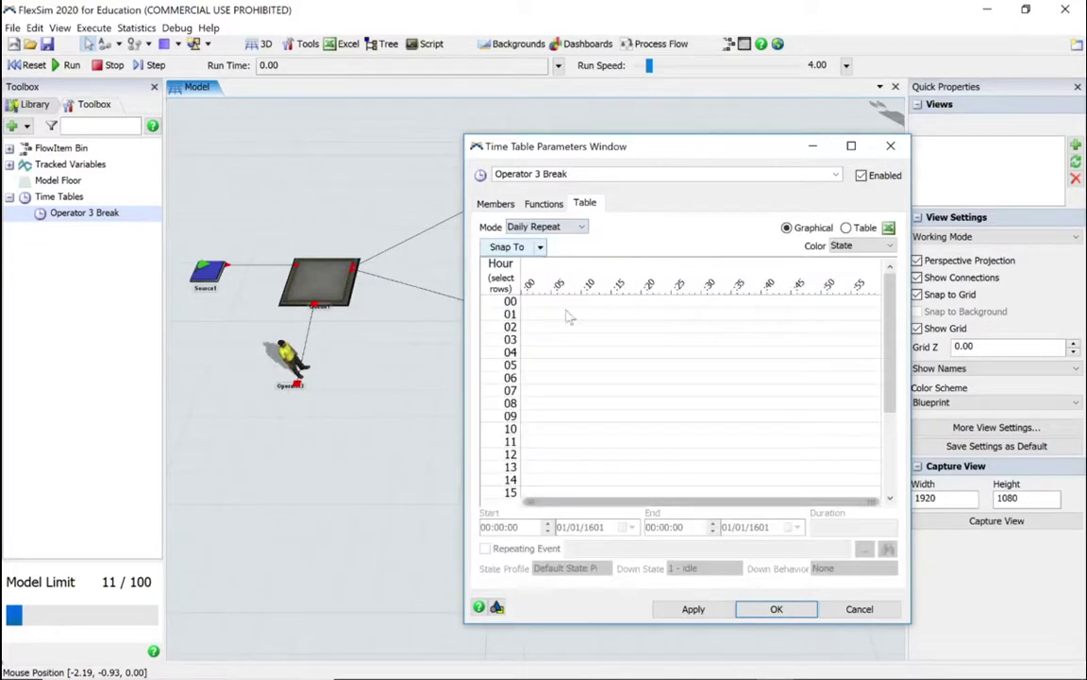
click(581, 228)
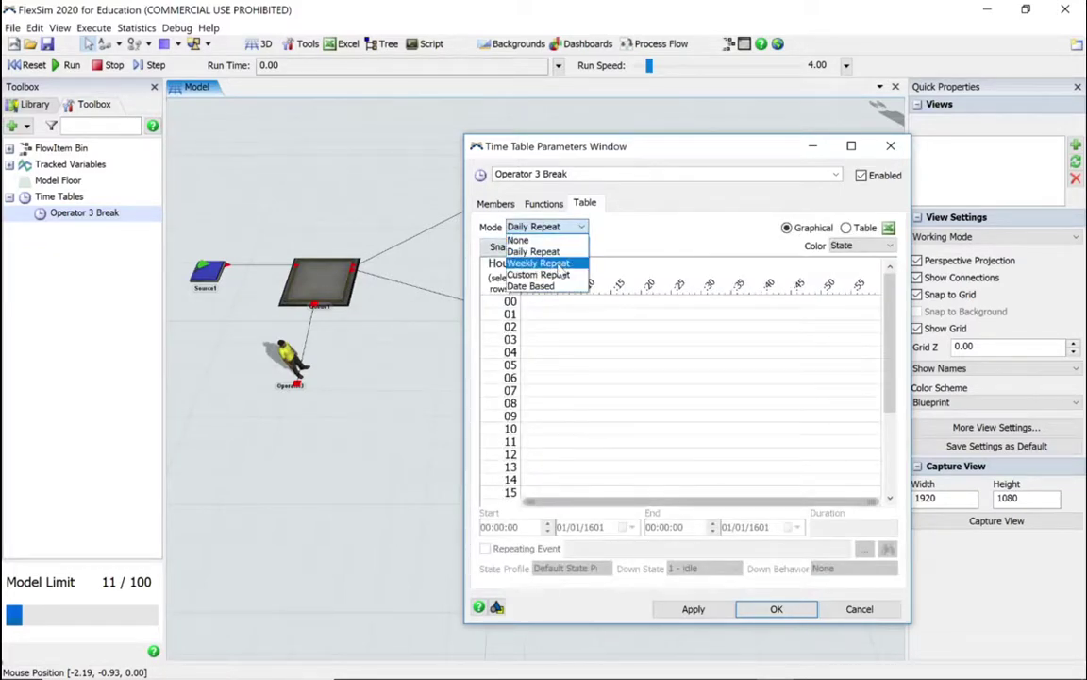
click(559, 266)
click(525, 226)
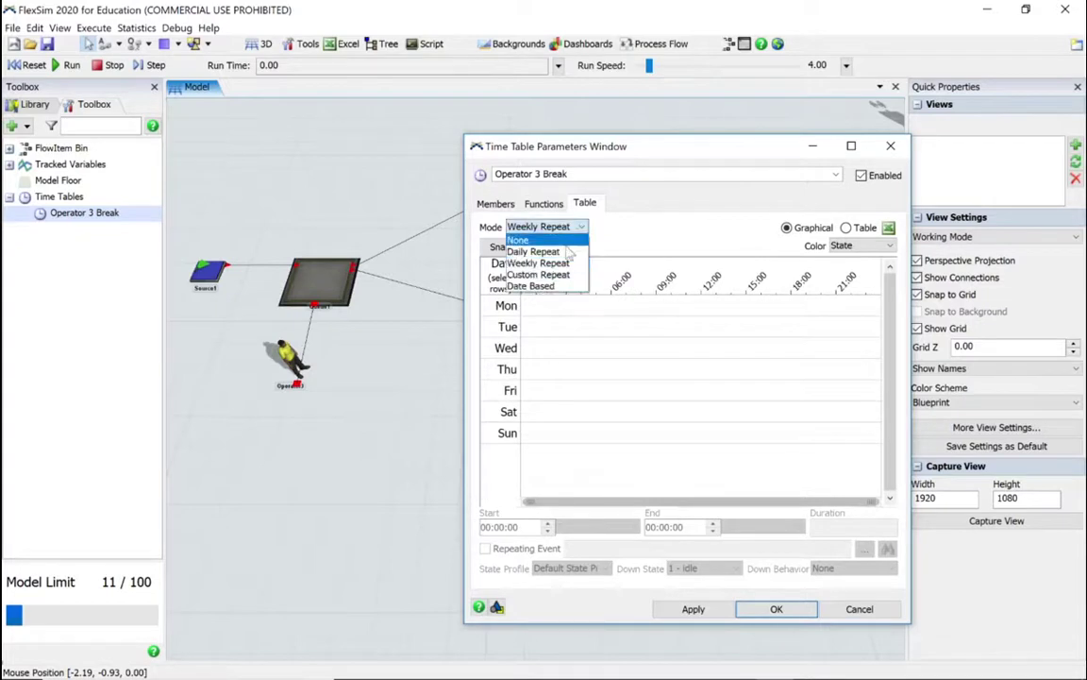
click(540, 275)
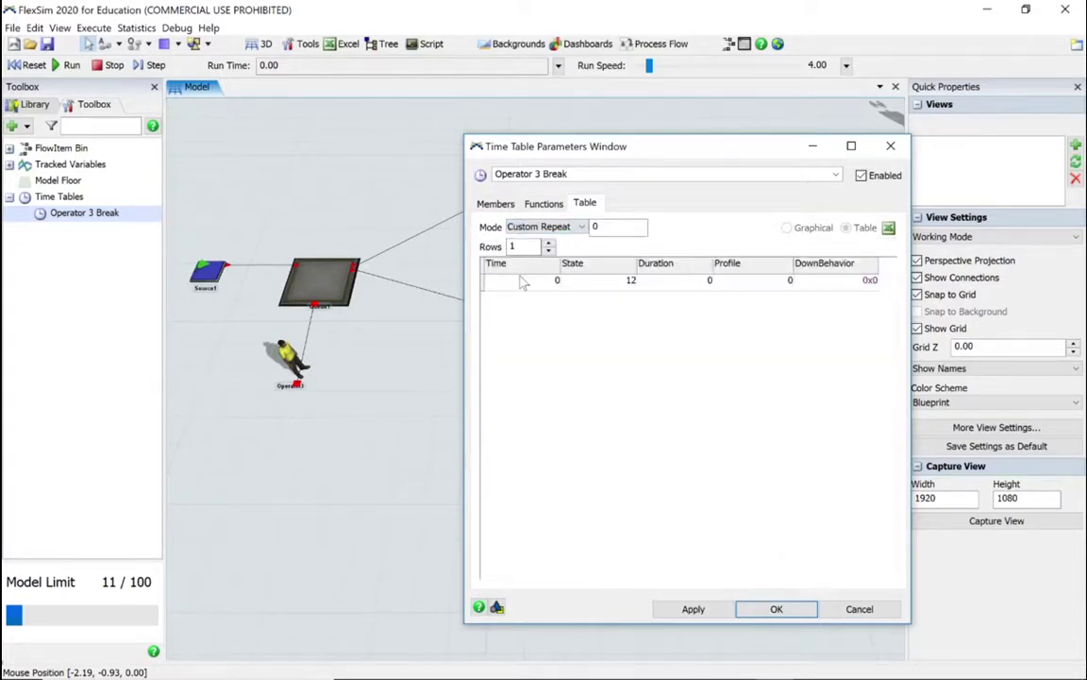
Step: Fill row 1 with Time 200, State 12 - scheduled down, Duration 30
click(523, 283)
double_click(520, 281)
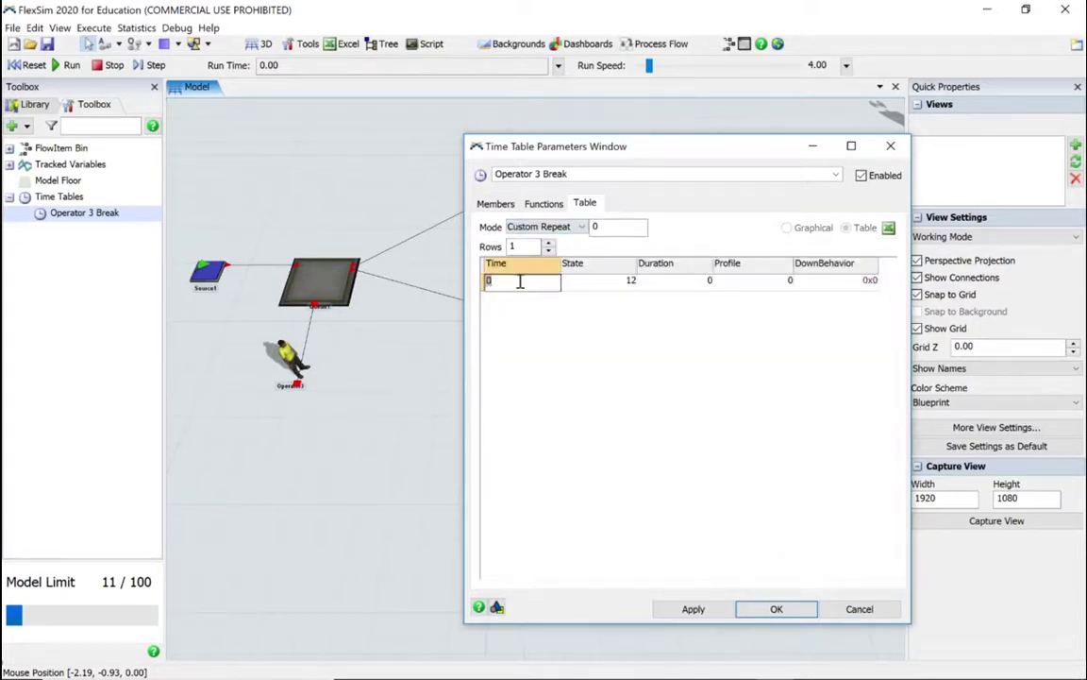
text(200)
click(587, 285)
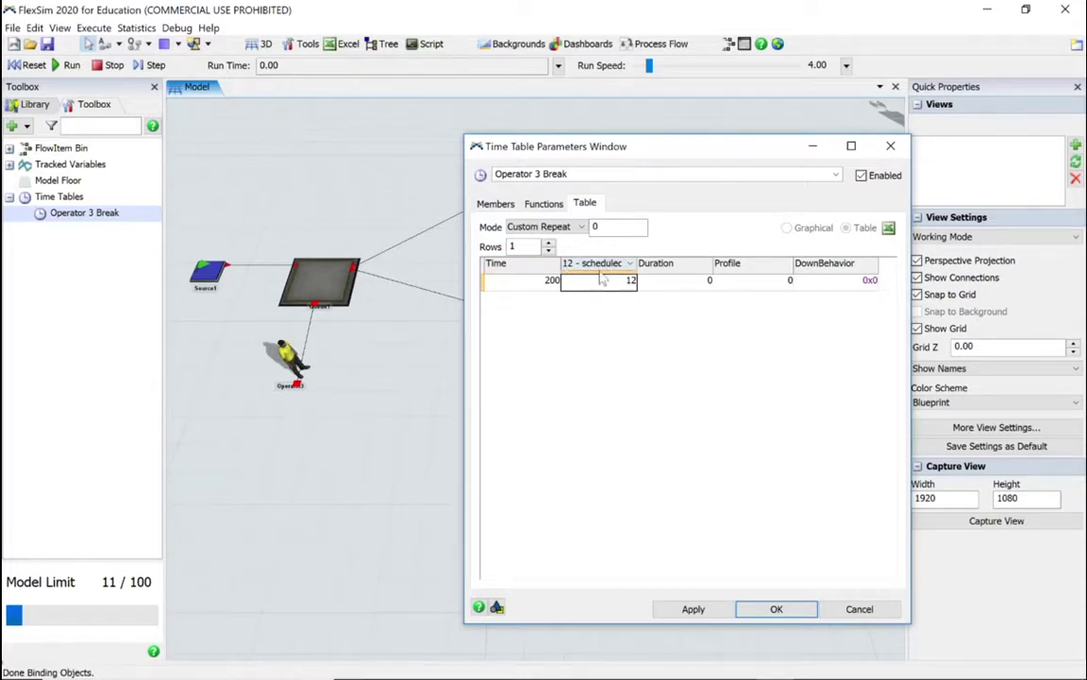
click(628, 265)
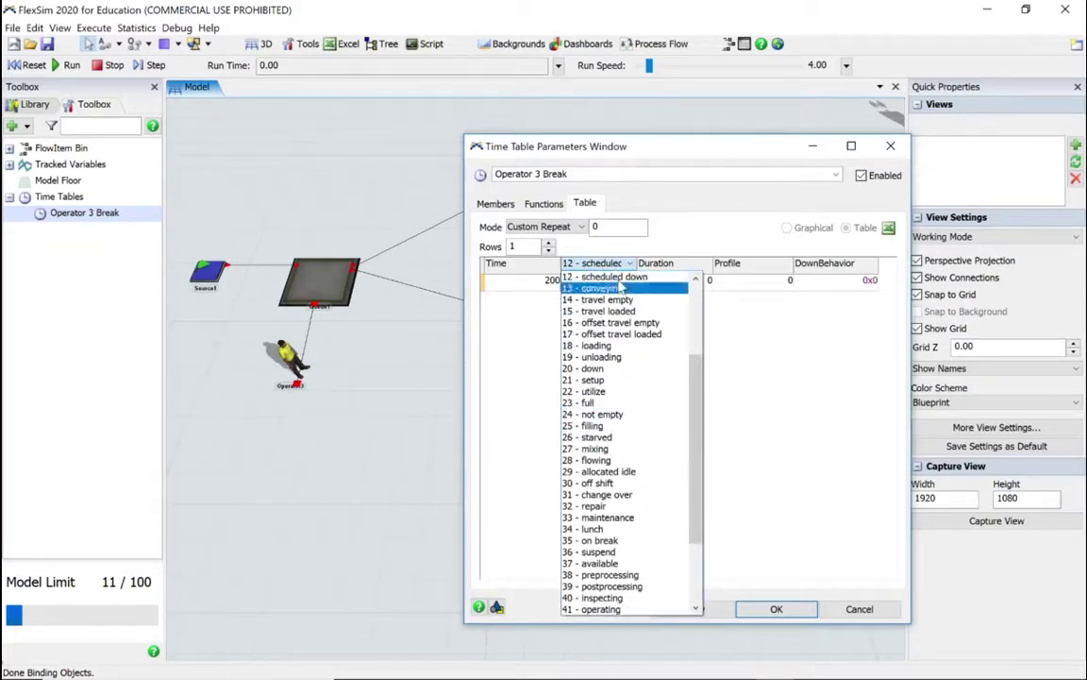
click(618, 278)
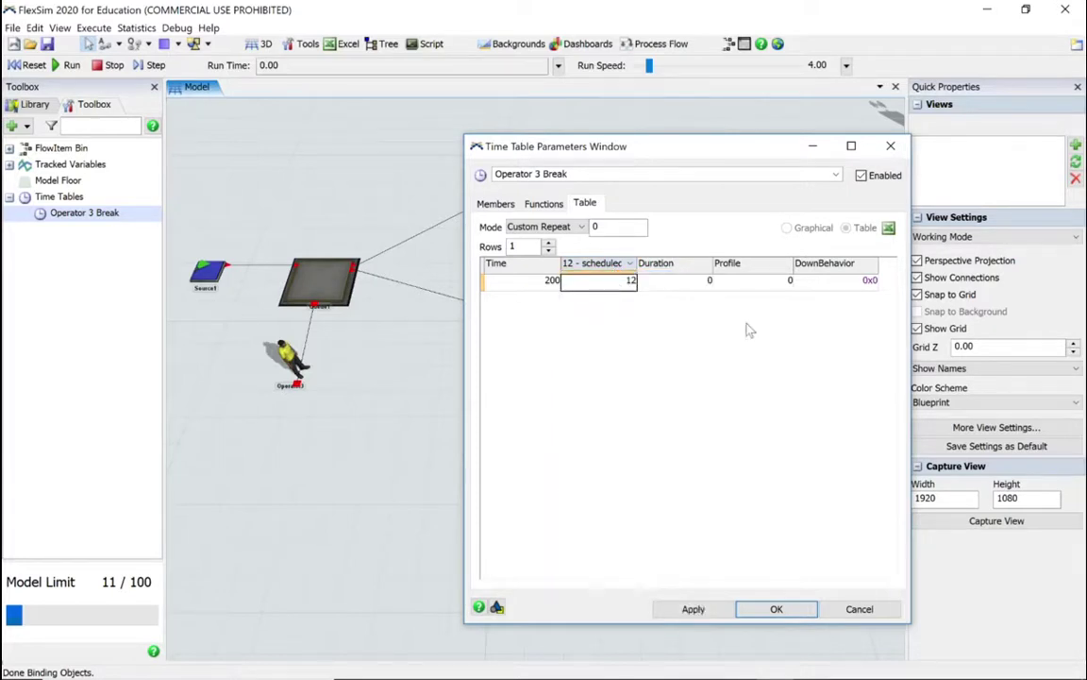
click(676, 281)
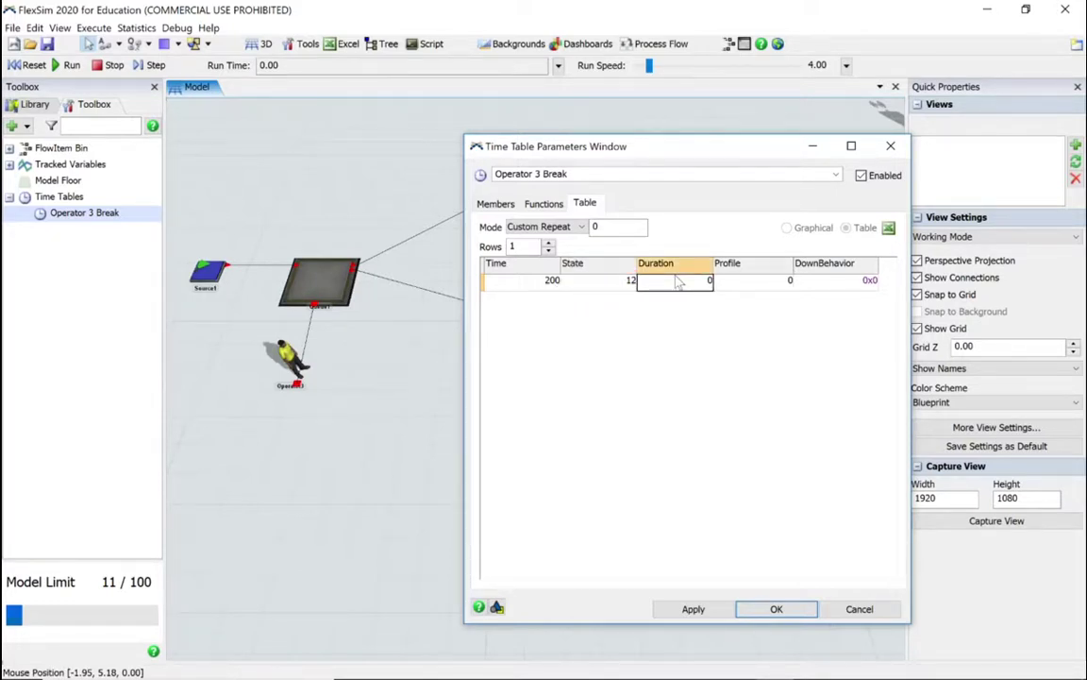
text(3)
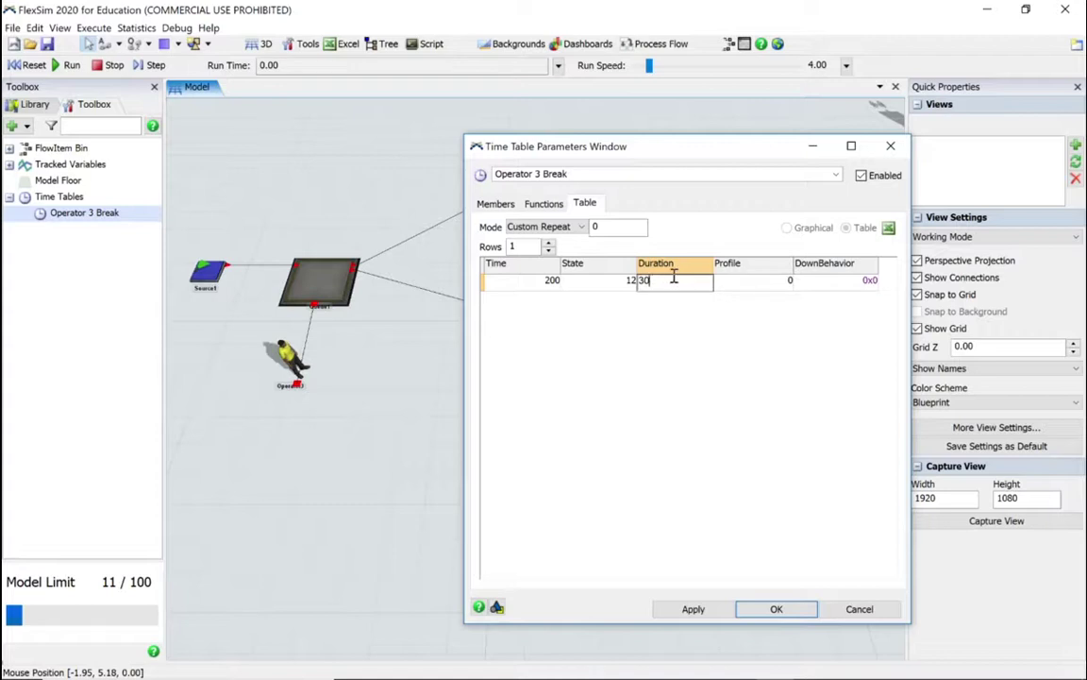
click(719, 351)
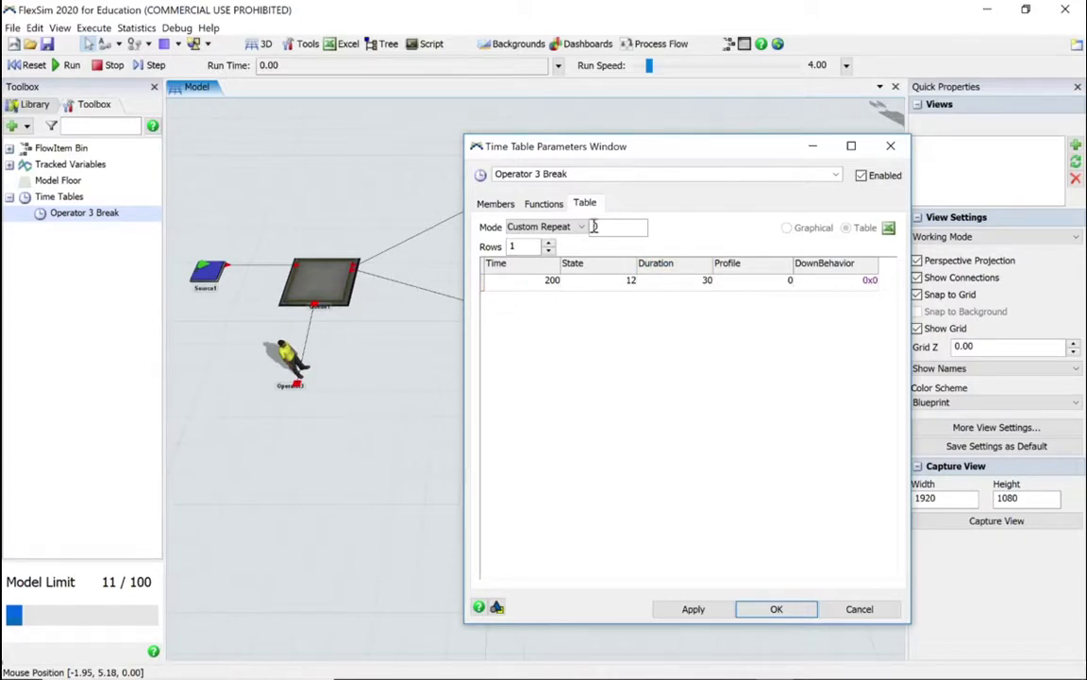
Step: Set the down function to Travel To Location, Delay Until Down Time Complete, with X 2
click(543, 205)
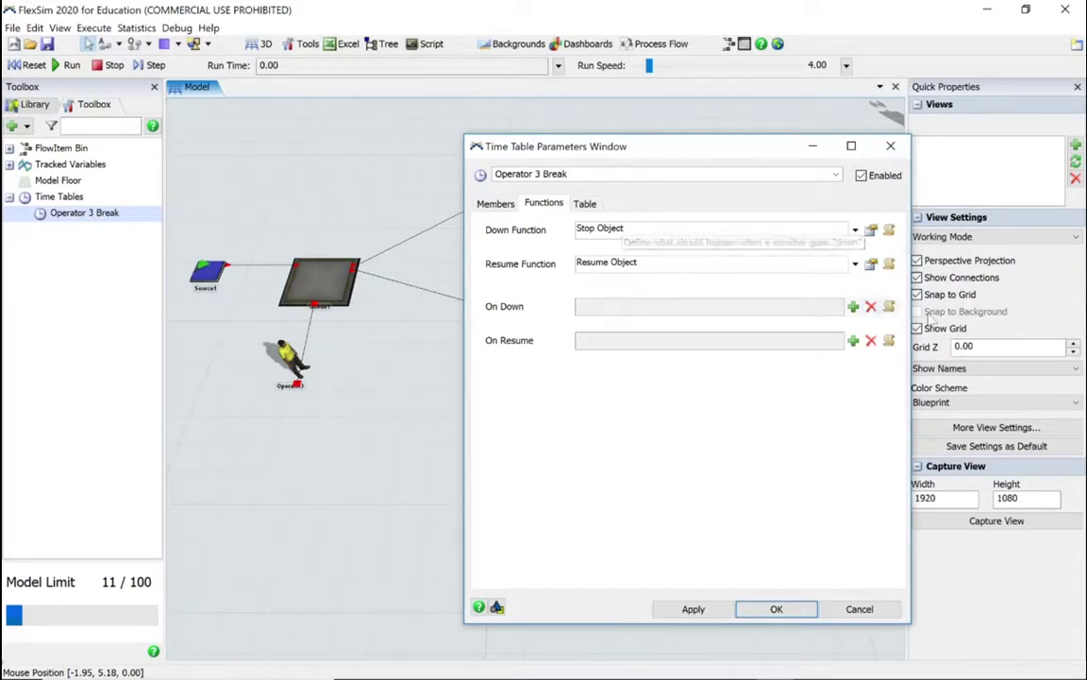
click(855, 232)
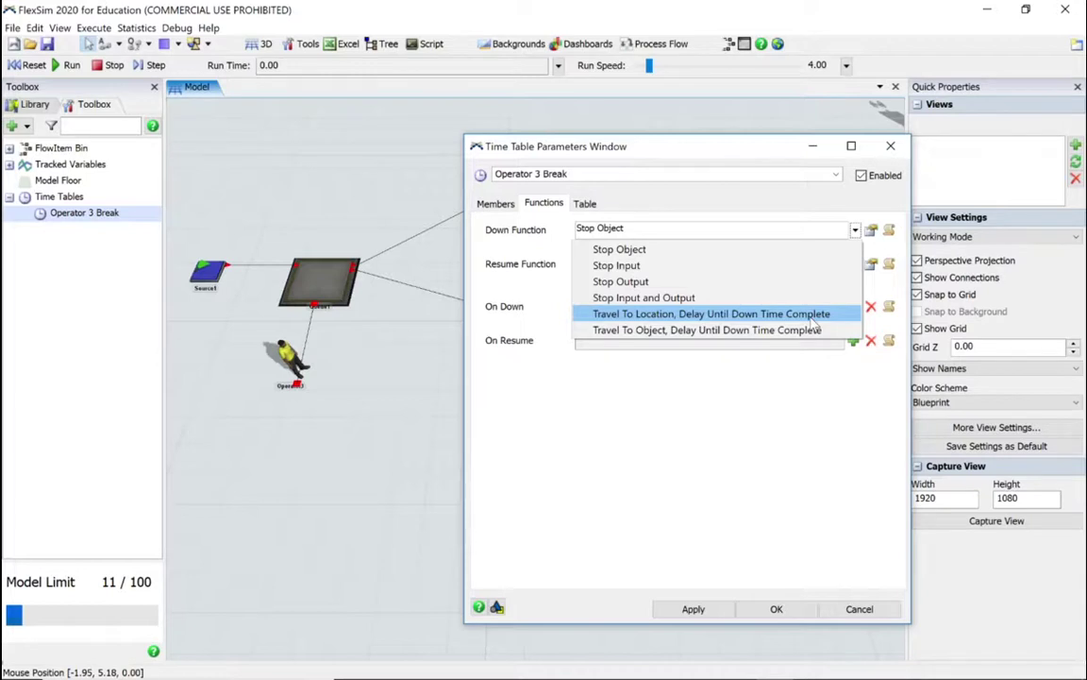
click(746, 317)
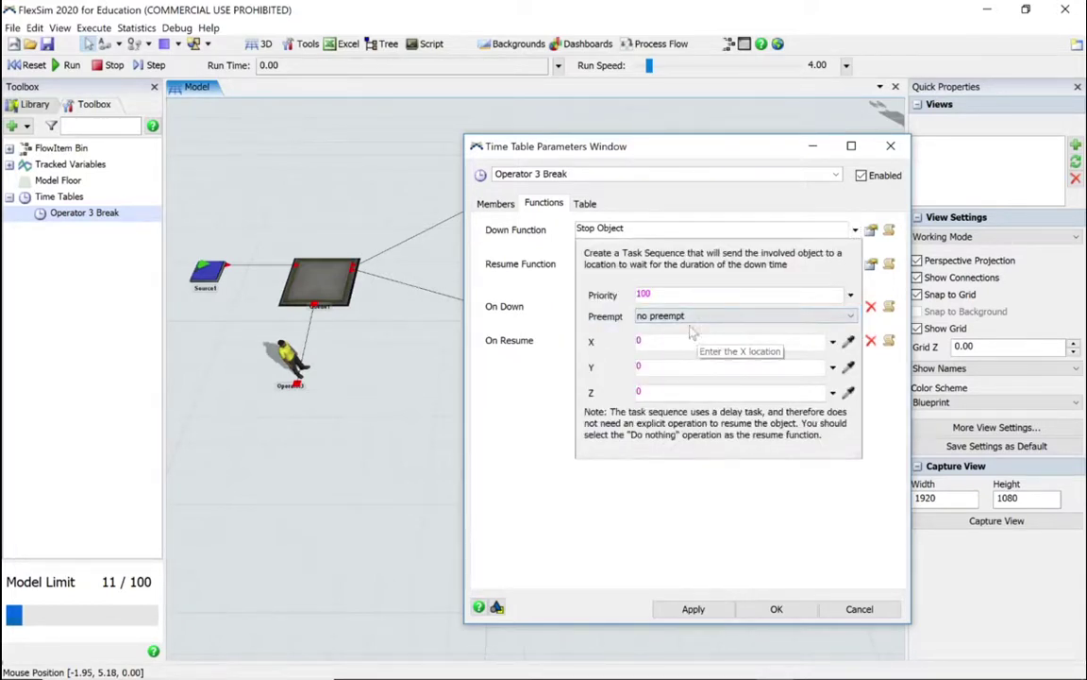
text(2)
click(672, 368)
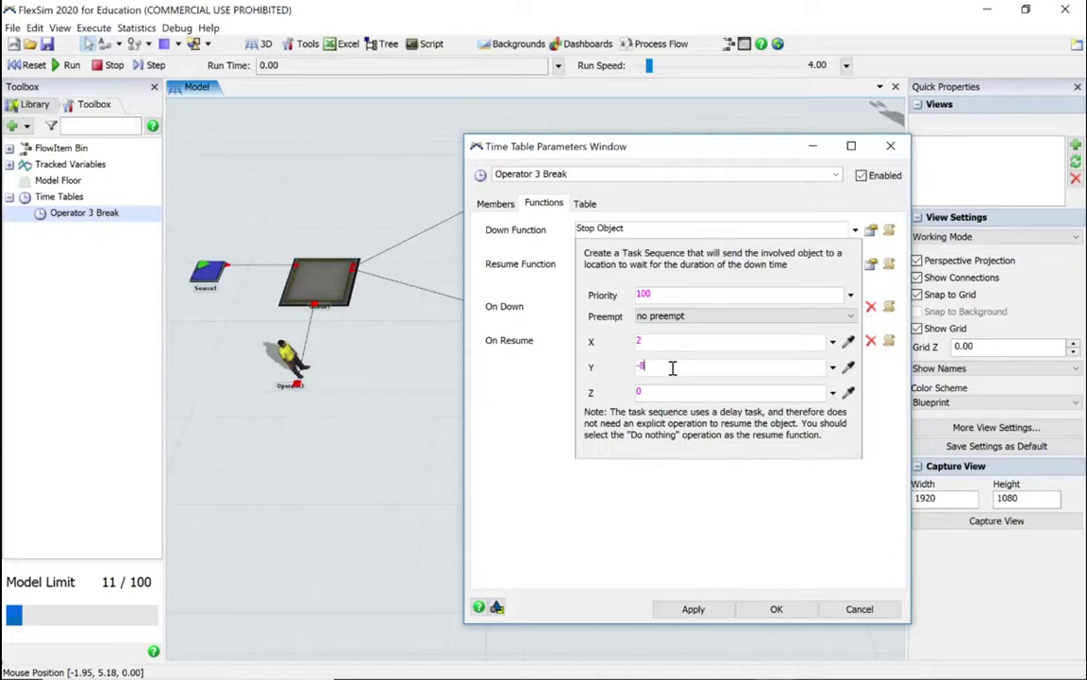
click(632, 515)
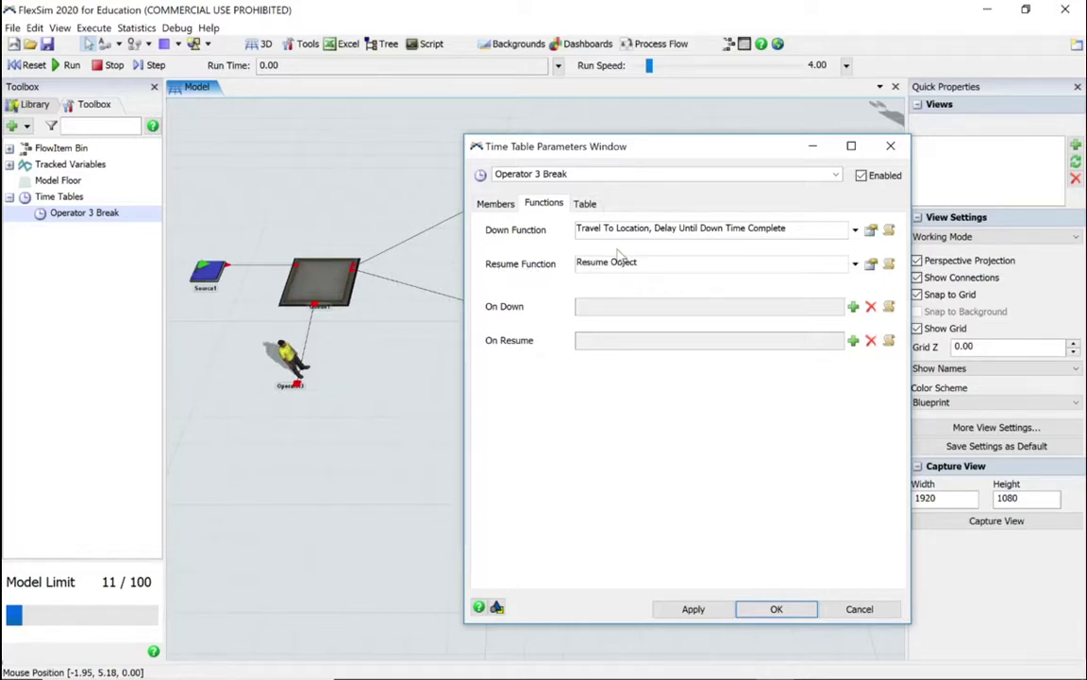
Step: Make the resume function do nothing, then apply and close Operator 3 Break
click(855, 264)
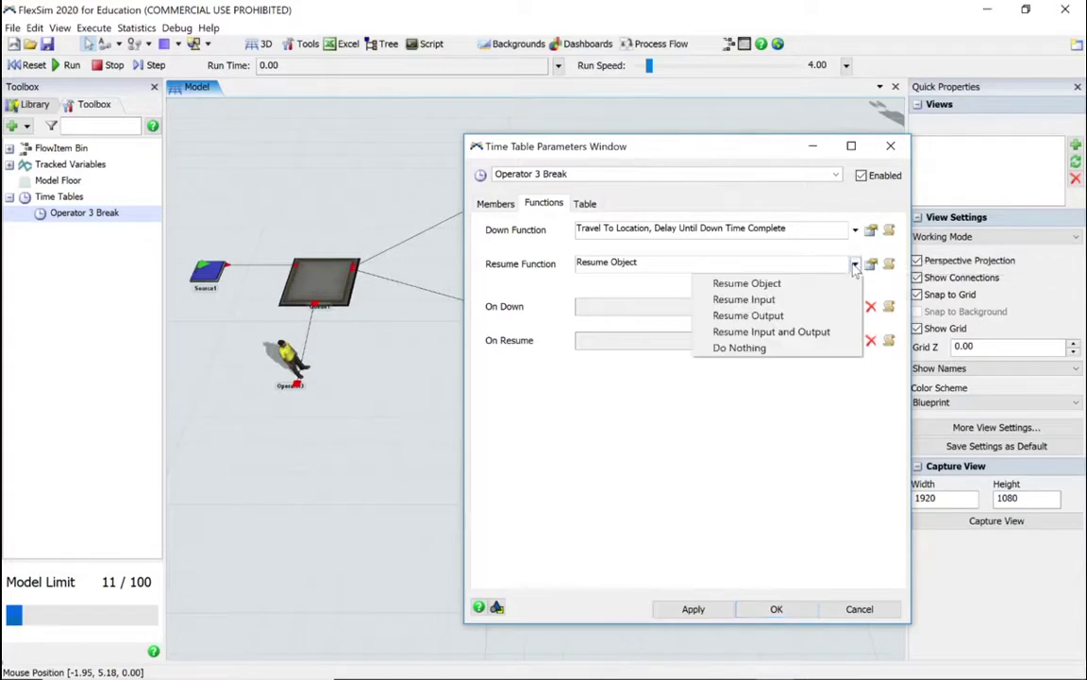
click(732, 347)
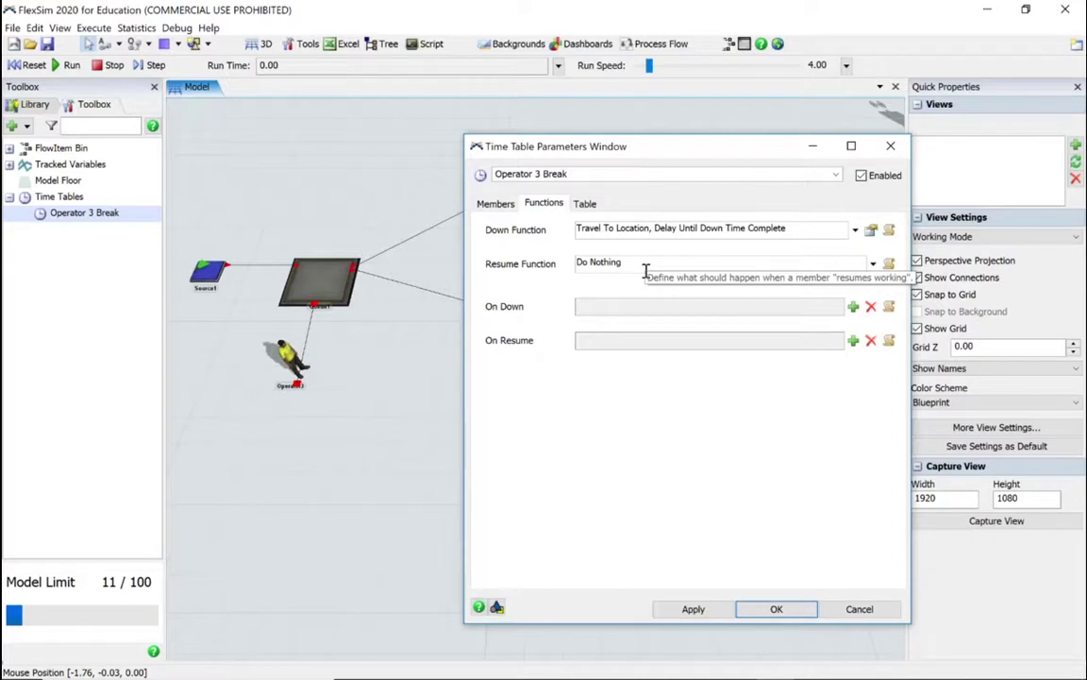
click(694, 608)
click(777, 608)
Step: Run the model at run speed 46.20, then stop and reset it to time 0.00
drag(557, 437, 456, 427)
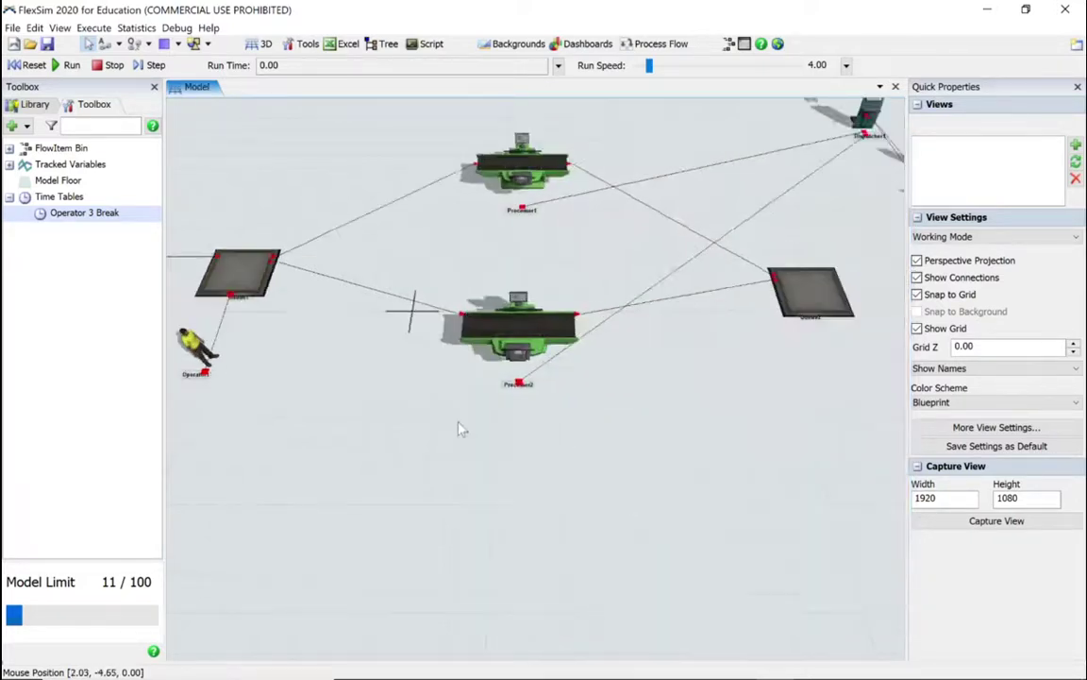
scroll(460, 429, down, 3)
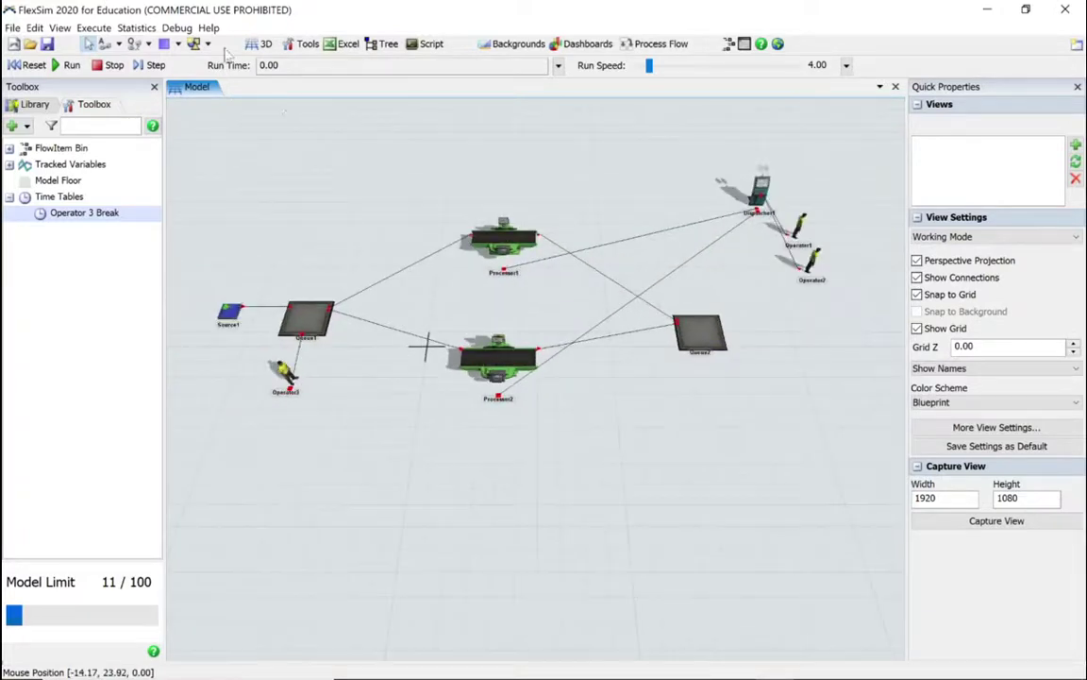
click(18, 65)
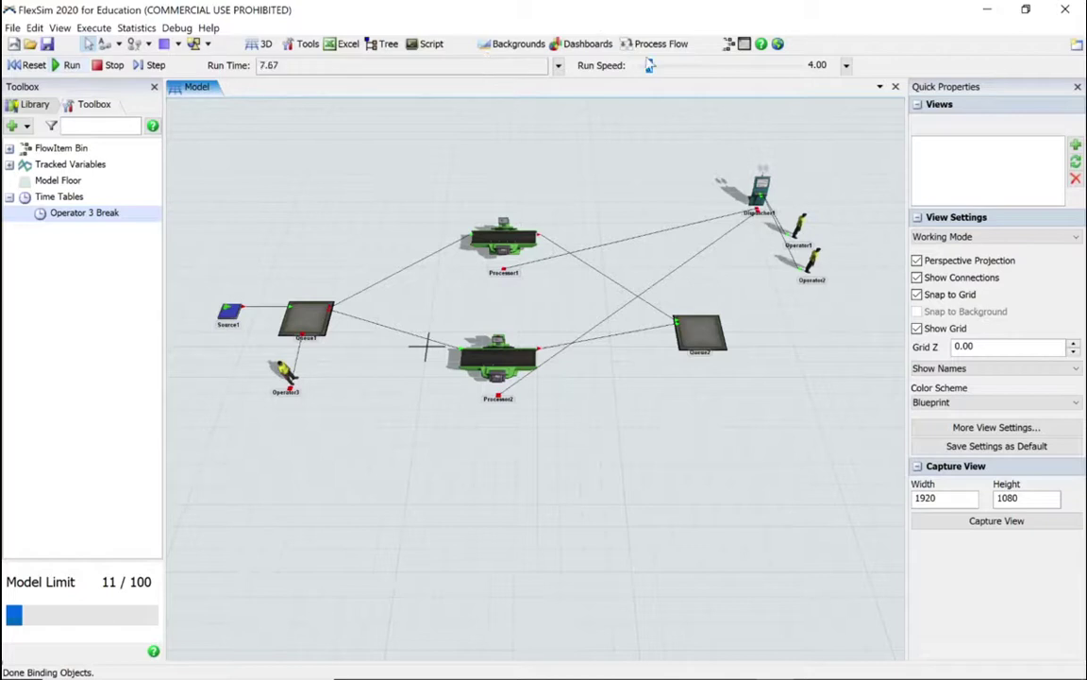
drag(650, 65, 660, 67)
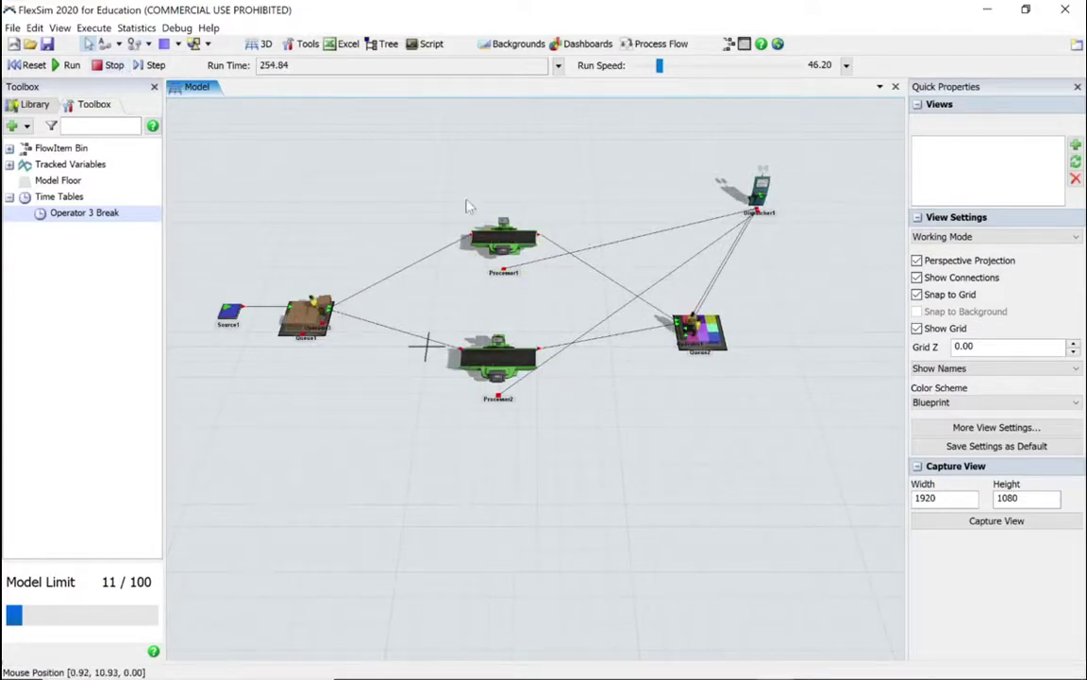
click(30, 66)
click(70, 65)
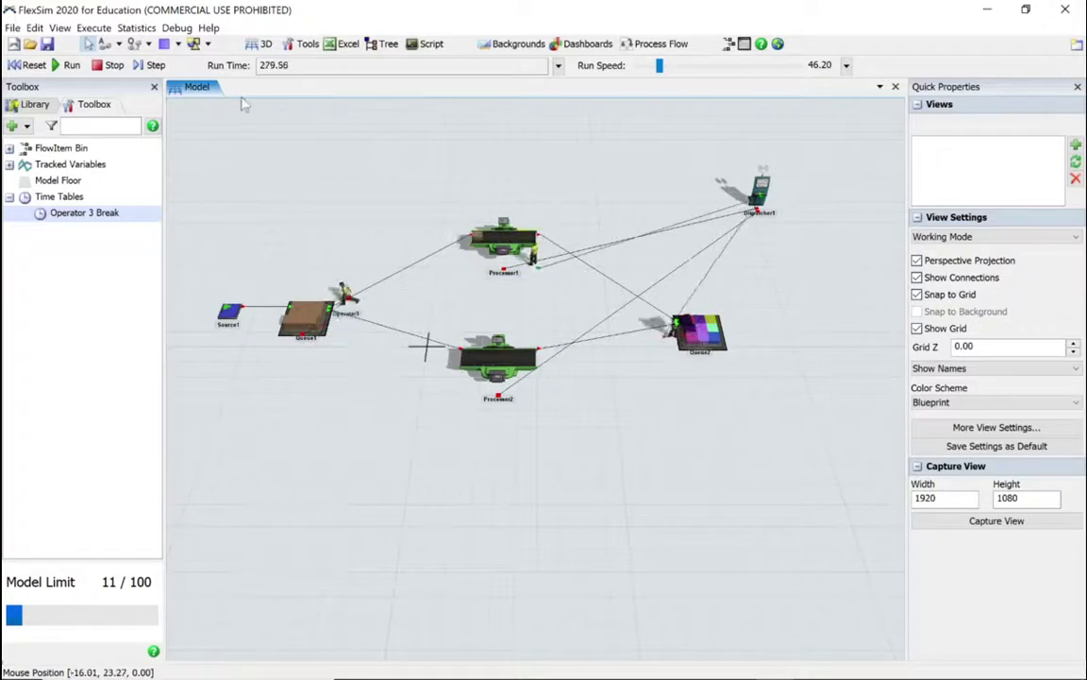
click(114, 65)
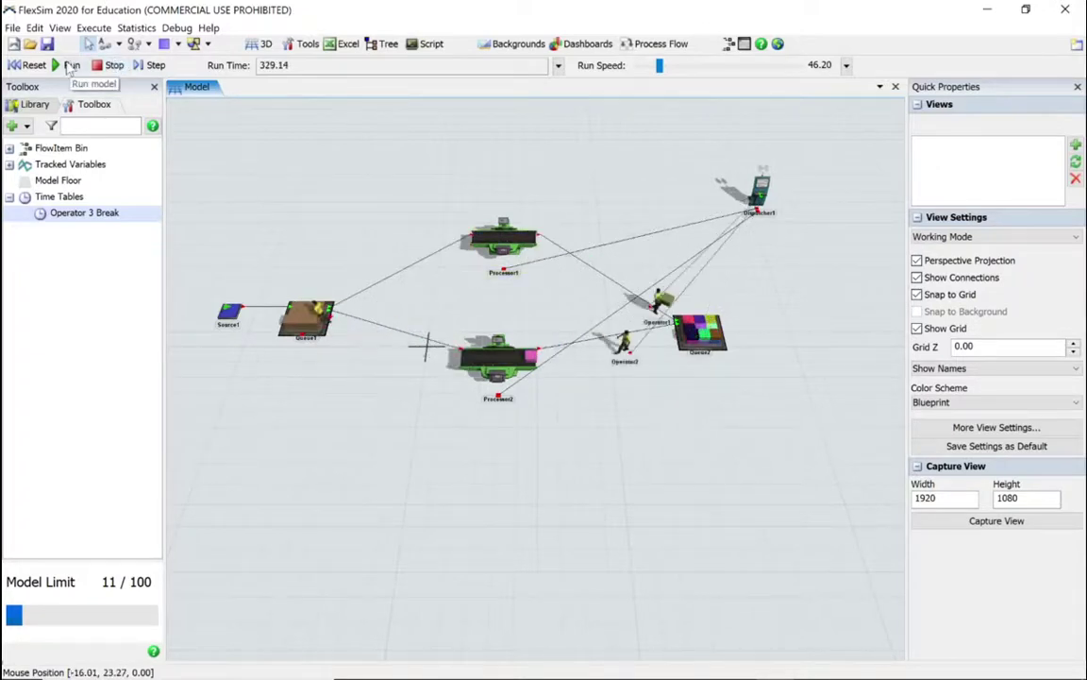
click(32, 65)
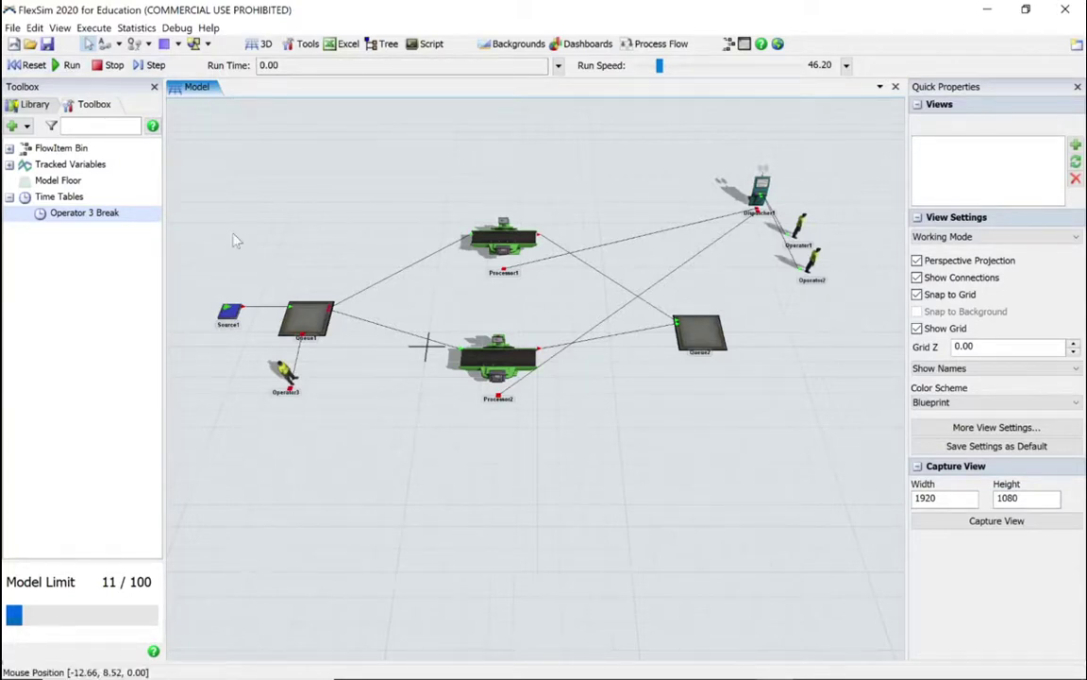
Step: Add a second time table and rename it 'Prcessor down time'
click(28, 125)
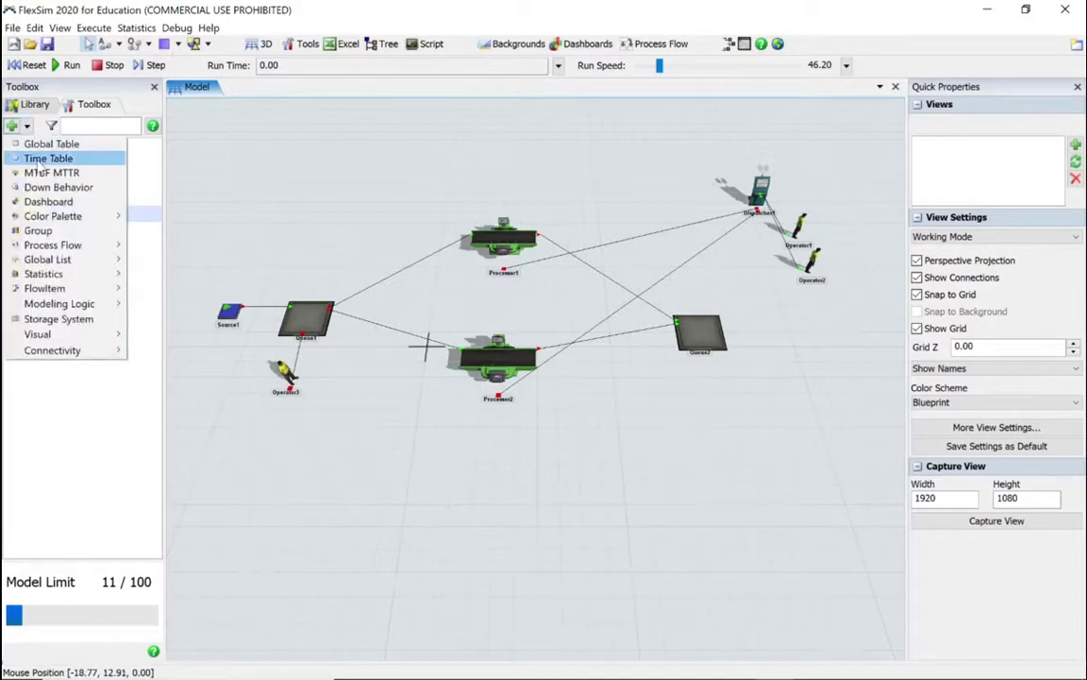
click(57, 161)
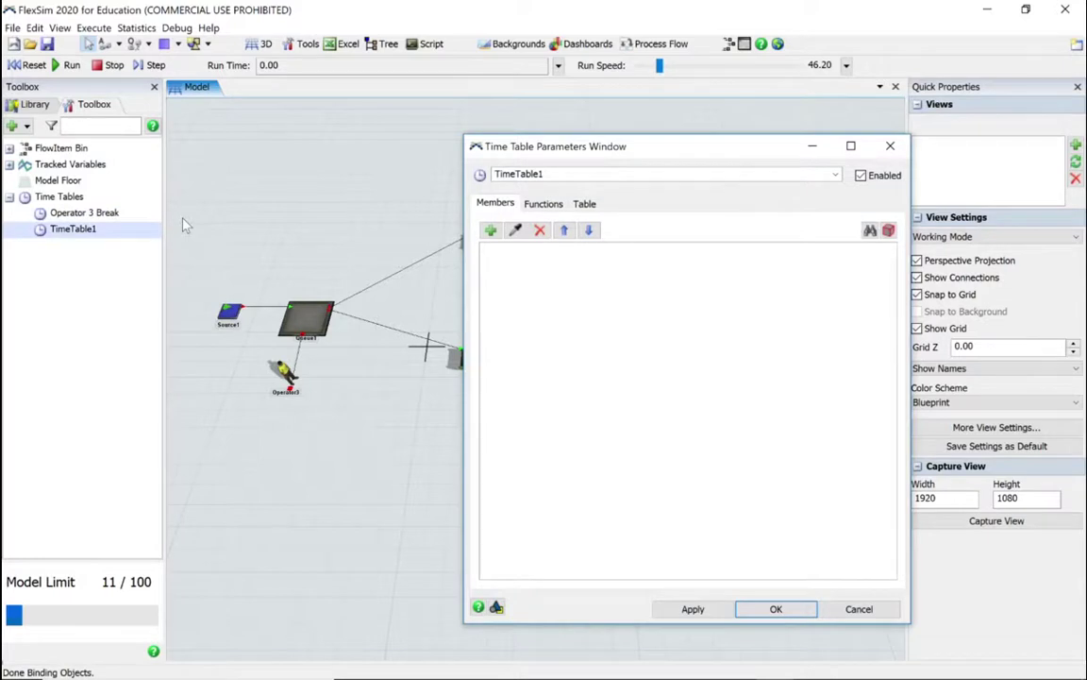
click(554, 173)
double_click(572, 176)
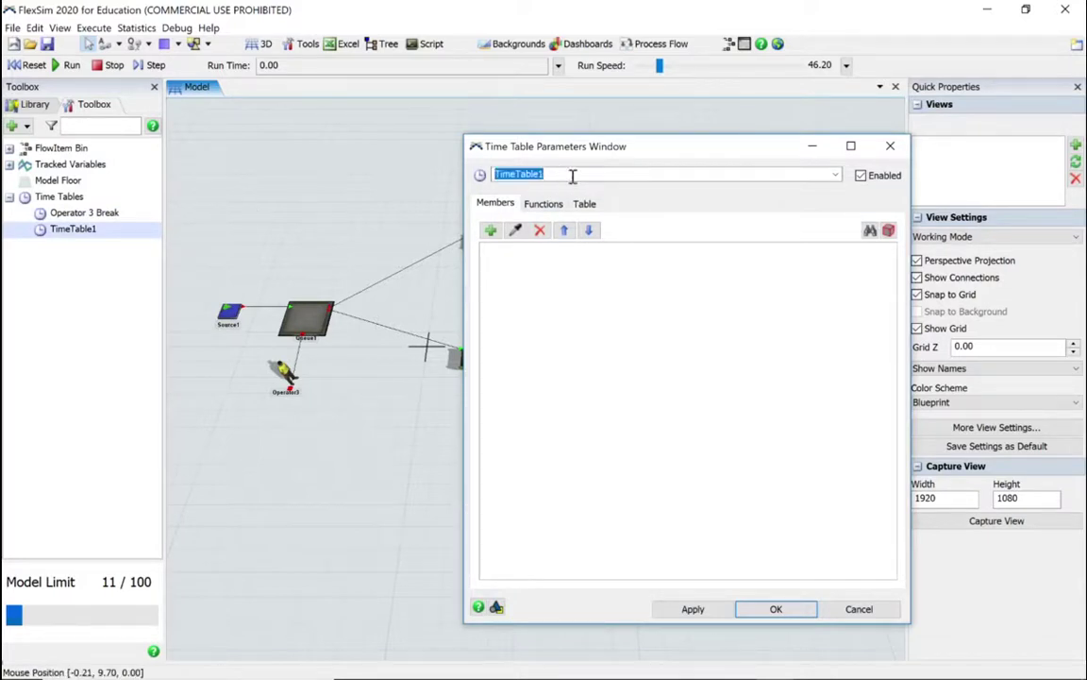
click(653, 198)
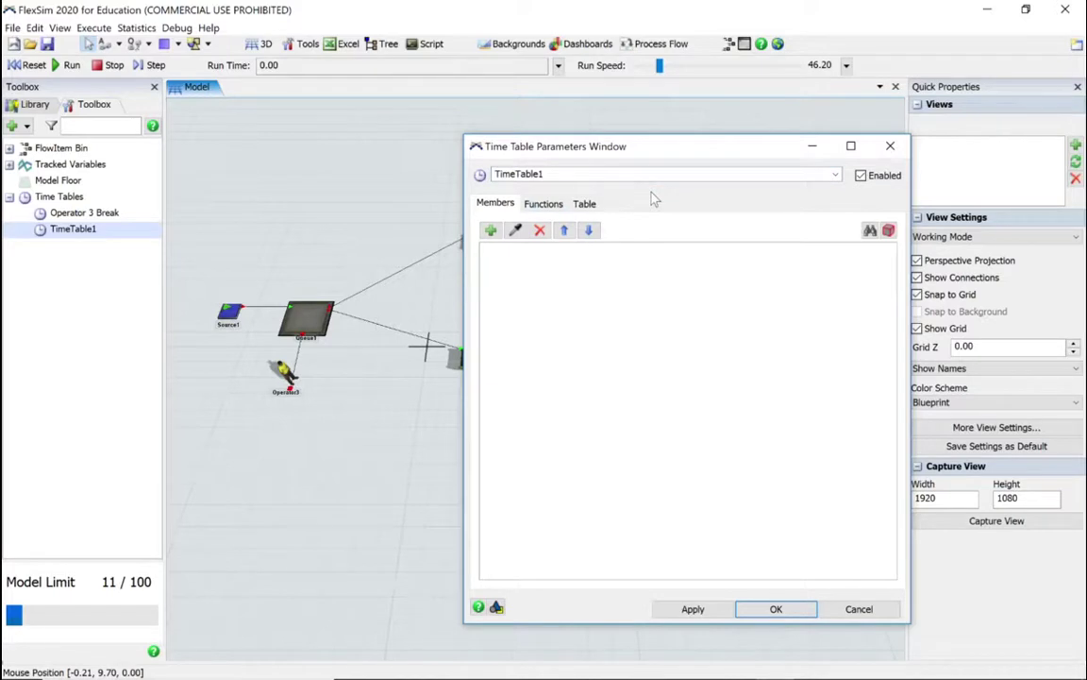
double_click(590, 170)
text(Prcessor)
text(down time)
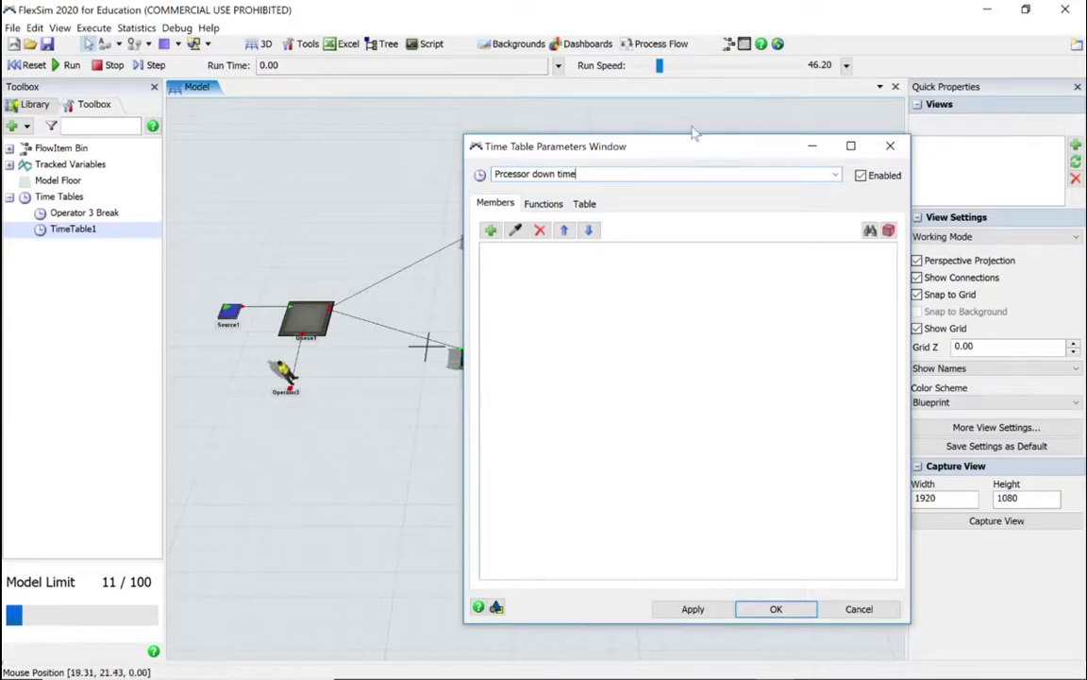
Step: Pick Processor1 in the model as the new time table's member
drag(680, 138, 880, 128)
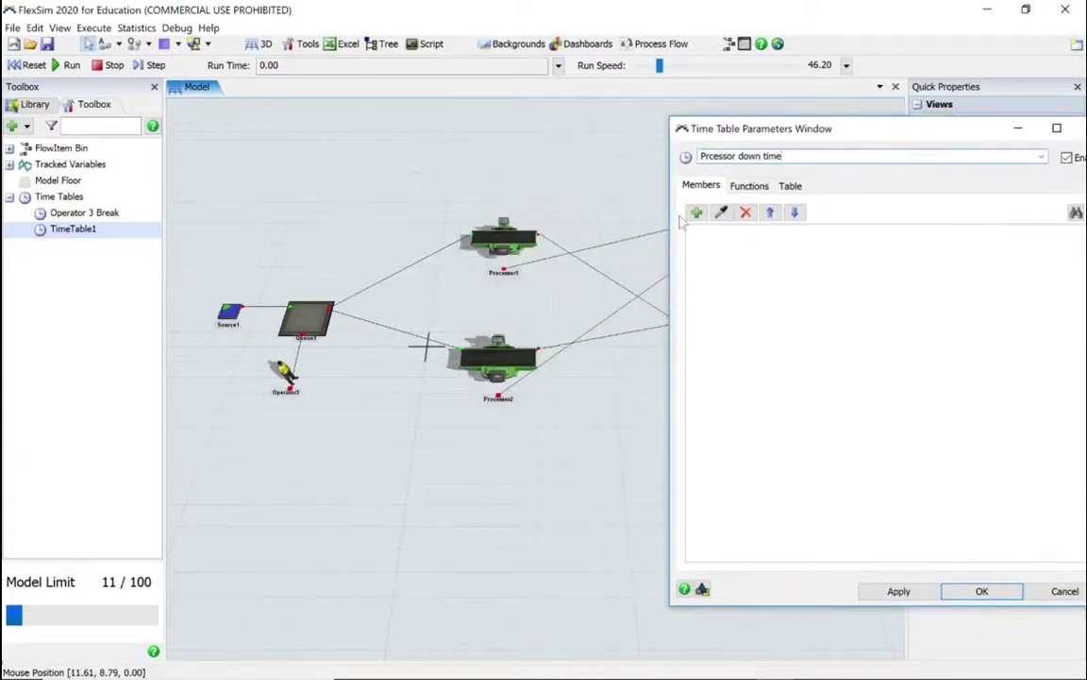
click(721, 211)
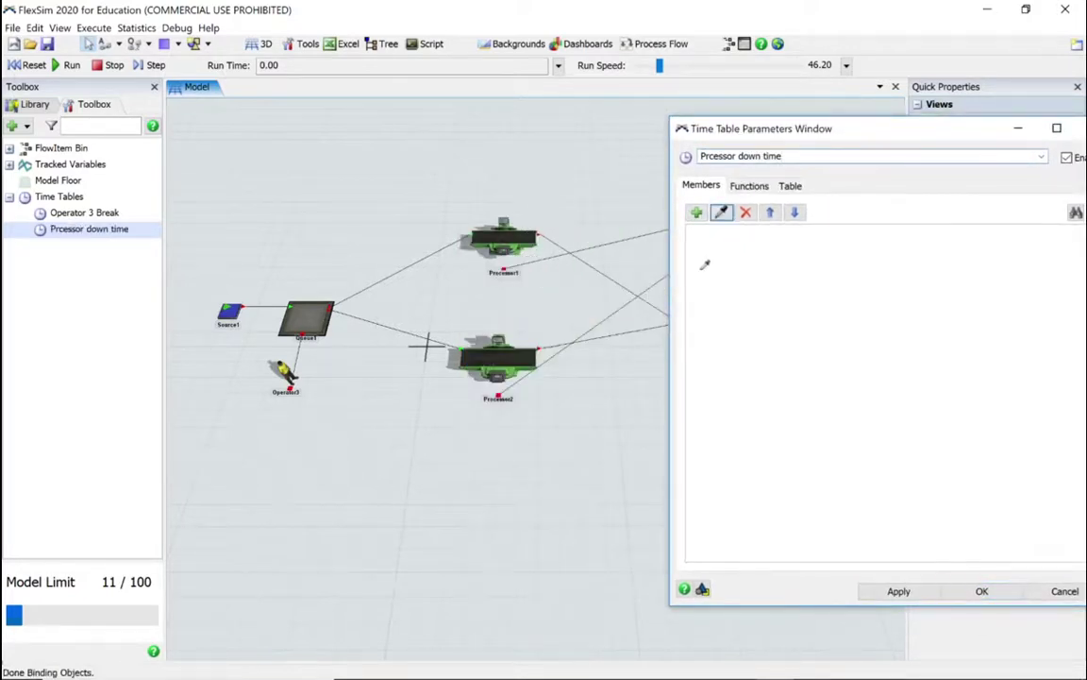
click(501, 240)
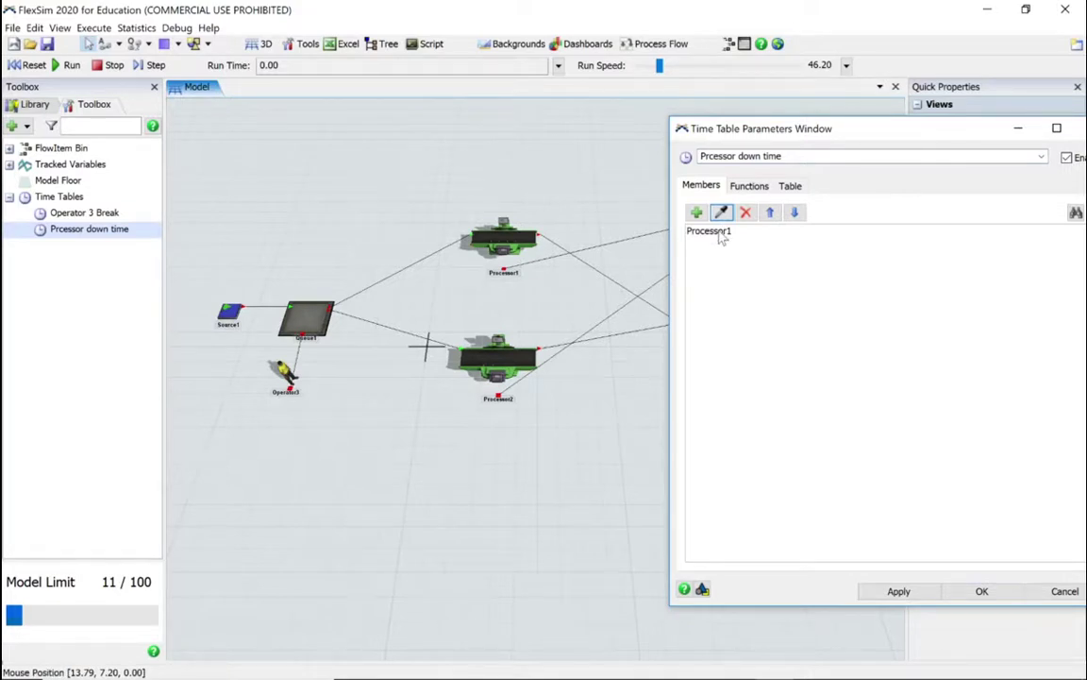
Step: Switch the Prcessor down time schedule to Custom Repeat mode
click(790, 186)
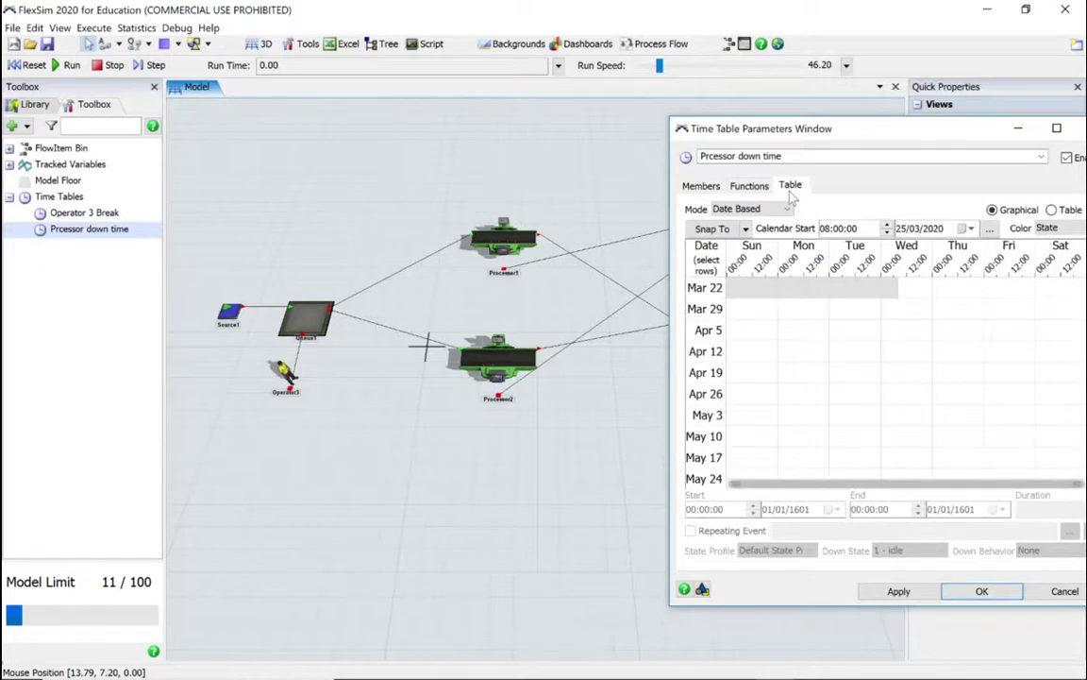
click(789, 209)
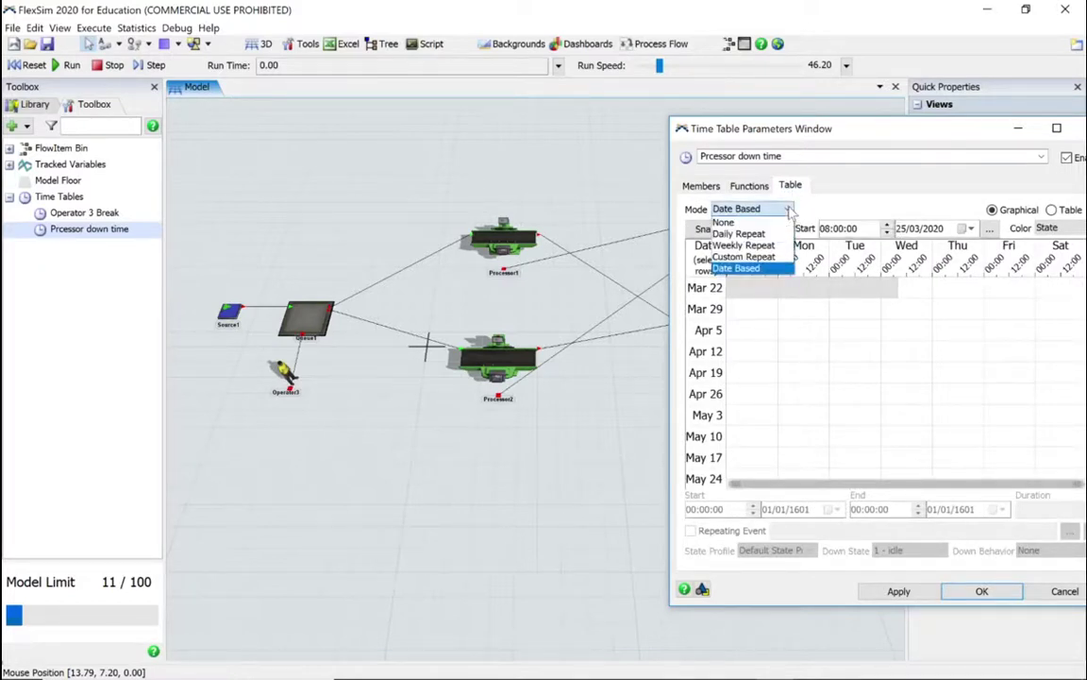
click(744, 257)
drag(847, 131, 719, 133)
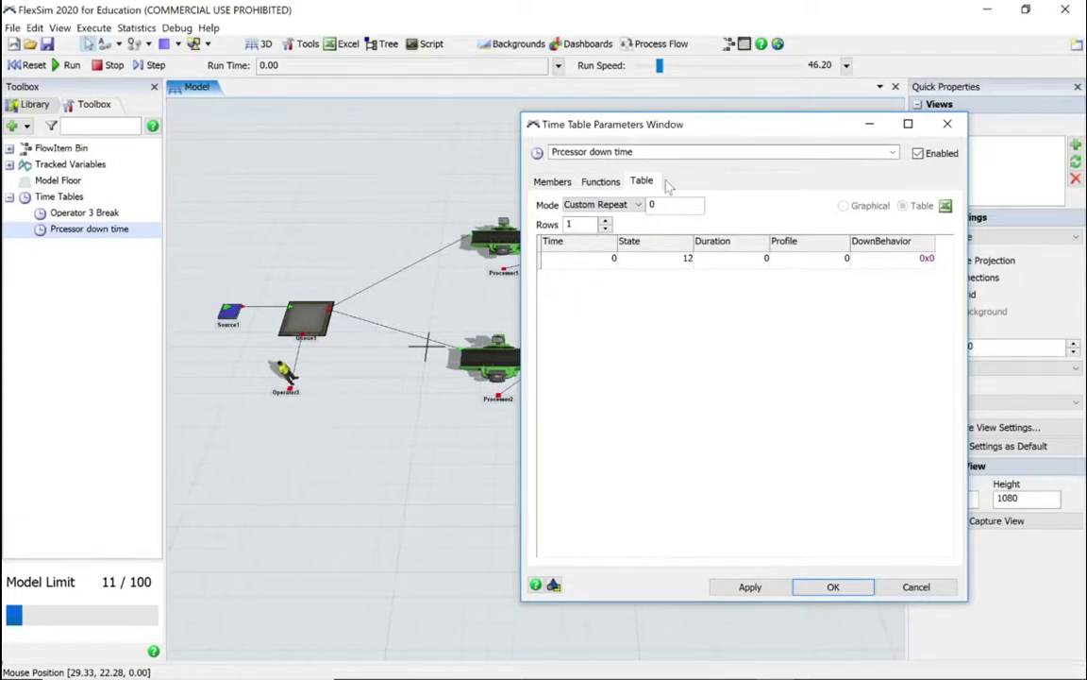
Step: Enter downtime at time 200 lasting 100, save the table, and reopen Operator 3 Break
click(581, 263)
text(200)
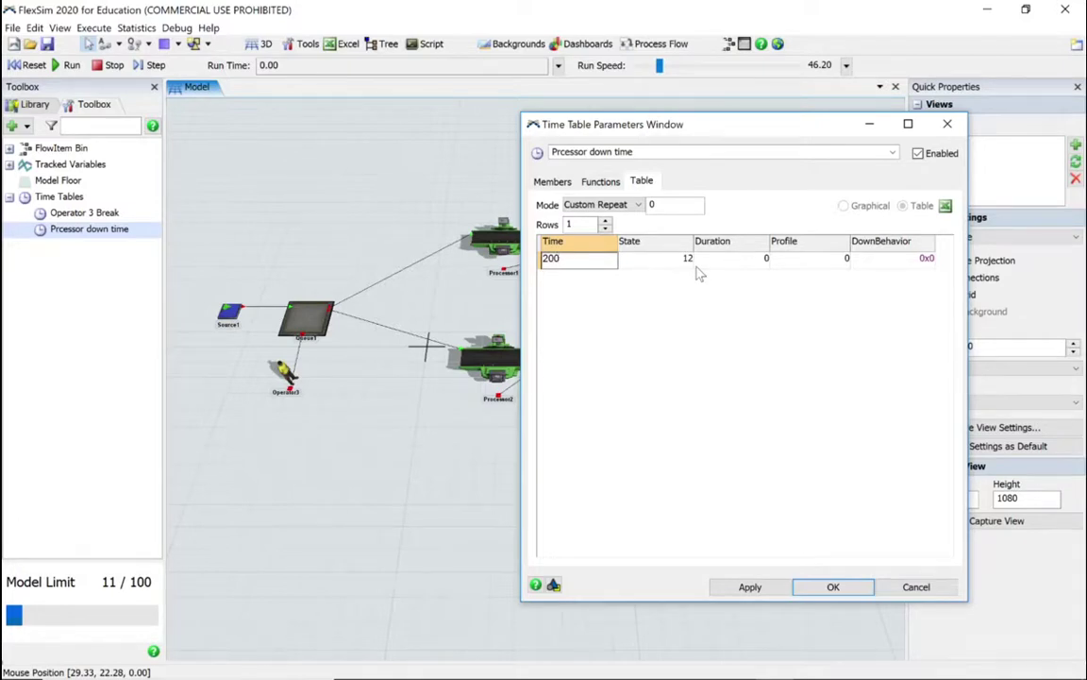
click(728, 264)
text(100)
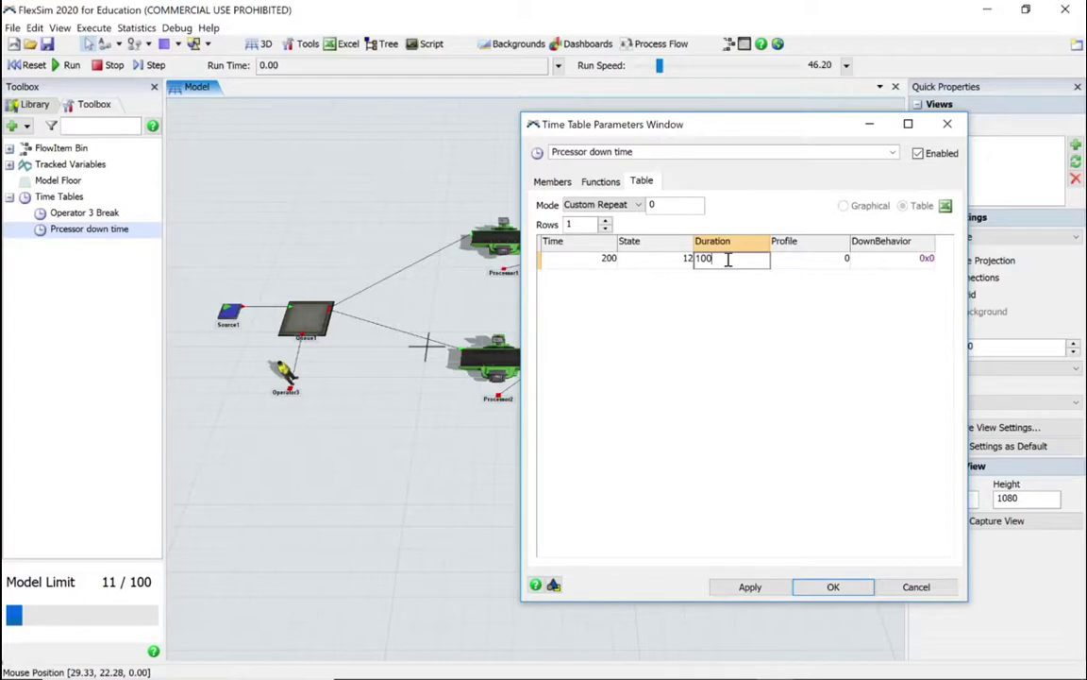
click(726, 333)
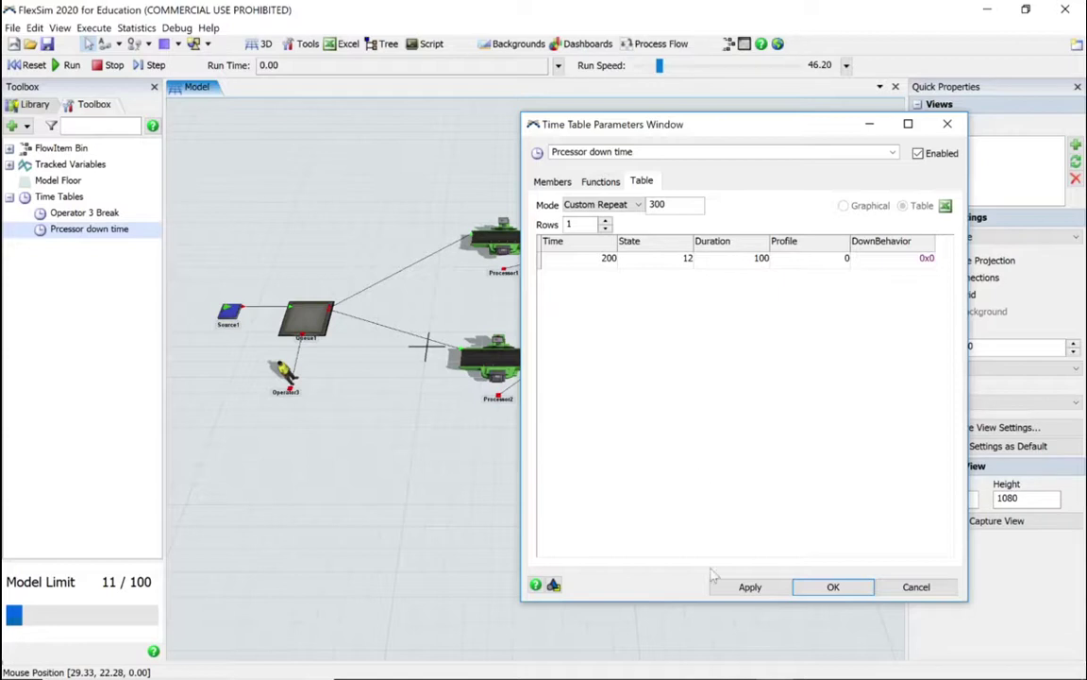
click(832, 588)
double_click(68, 212)
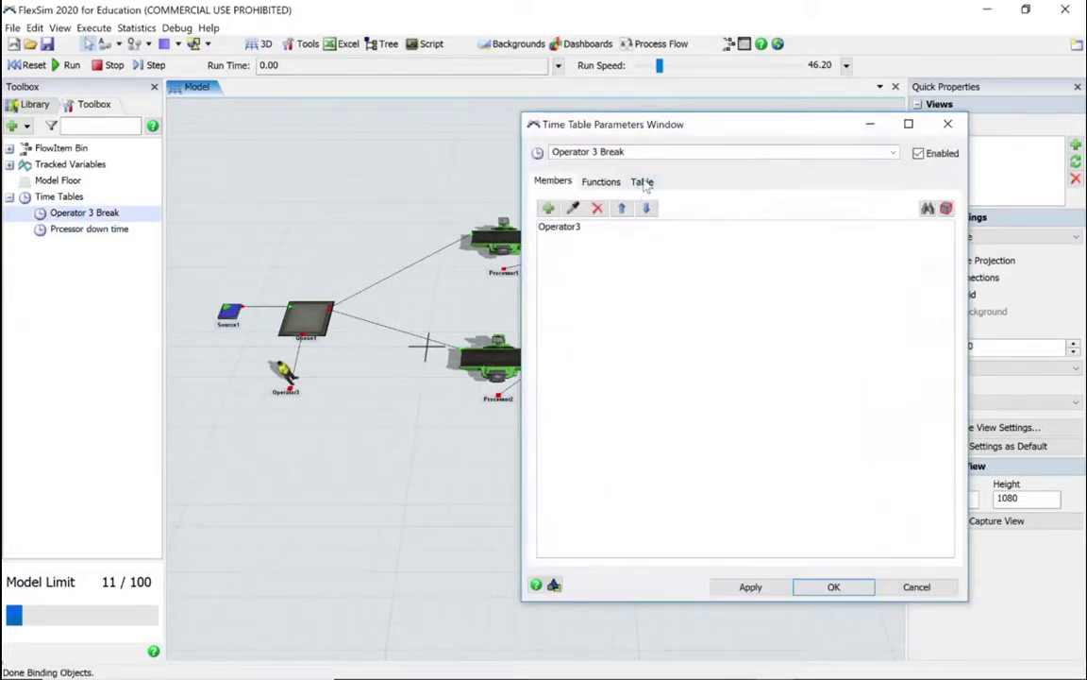
Step: Change Operator 3 Break's repeat interval from 230 to 200, apply, and close it
click(605, 184)
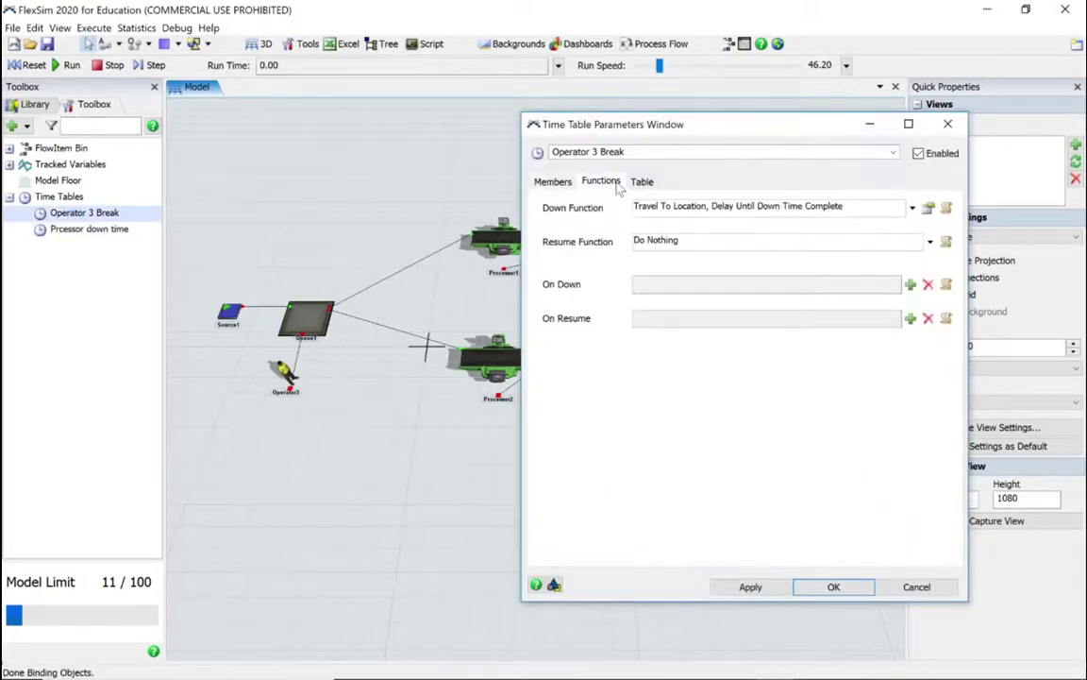
click(642, 181)
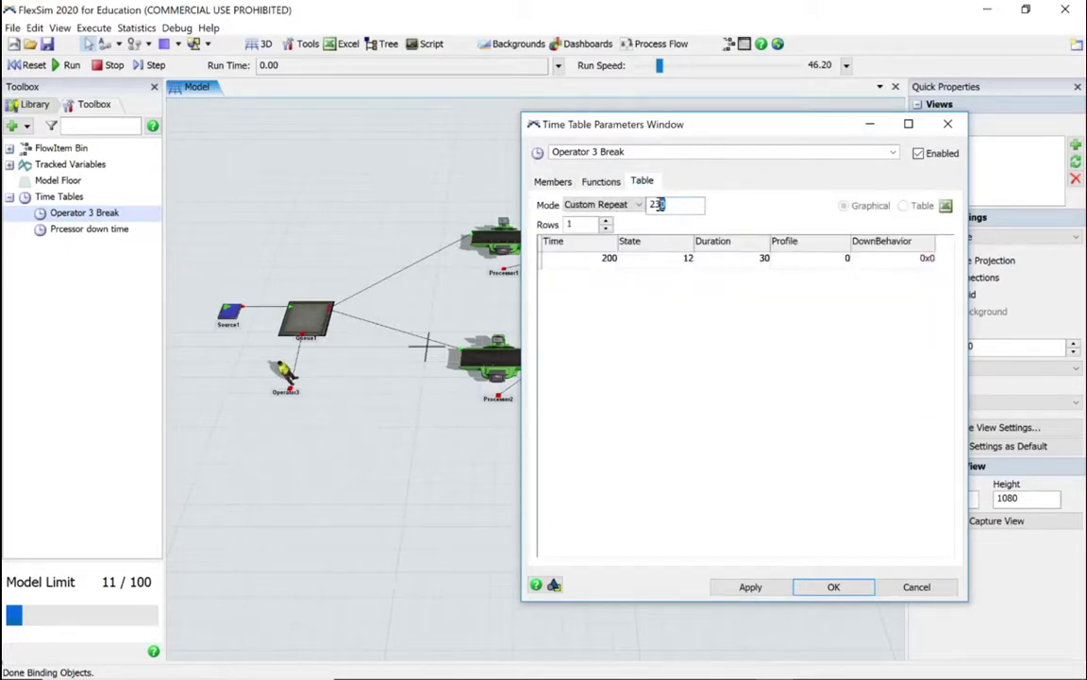
double_click(658, 204)
text(2)
click(755, 588)
click(835, 588)
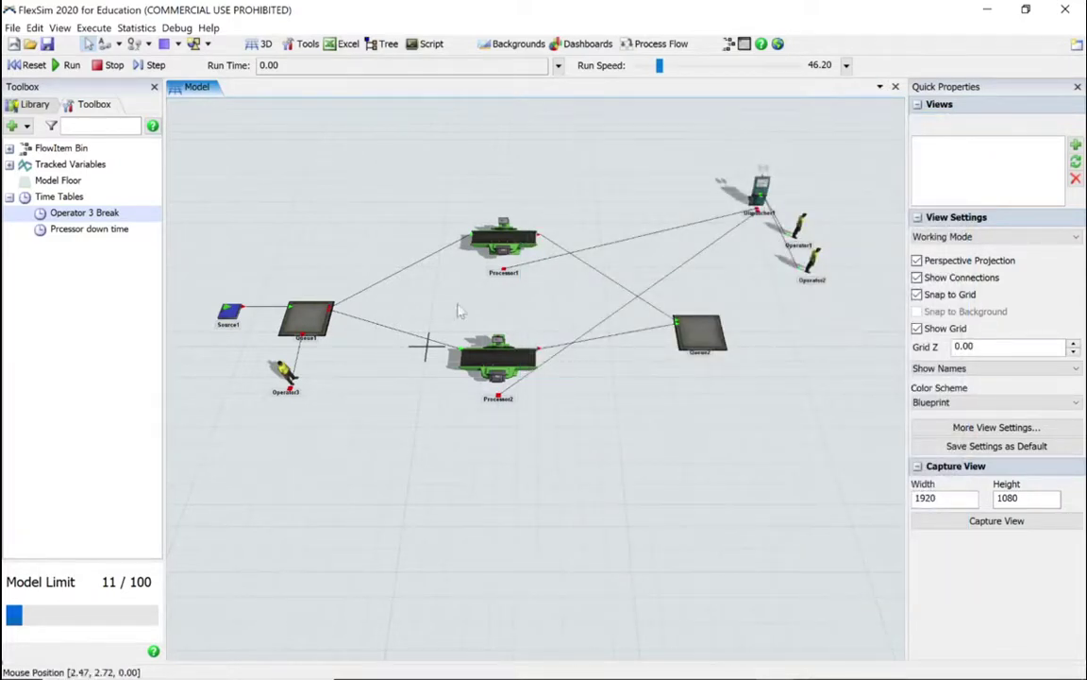
Step: Reopen Operator 3 Break and view its travel-to-location down function settings
double_click(107, 214)
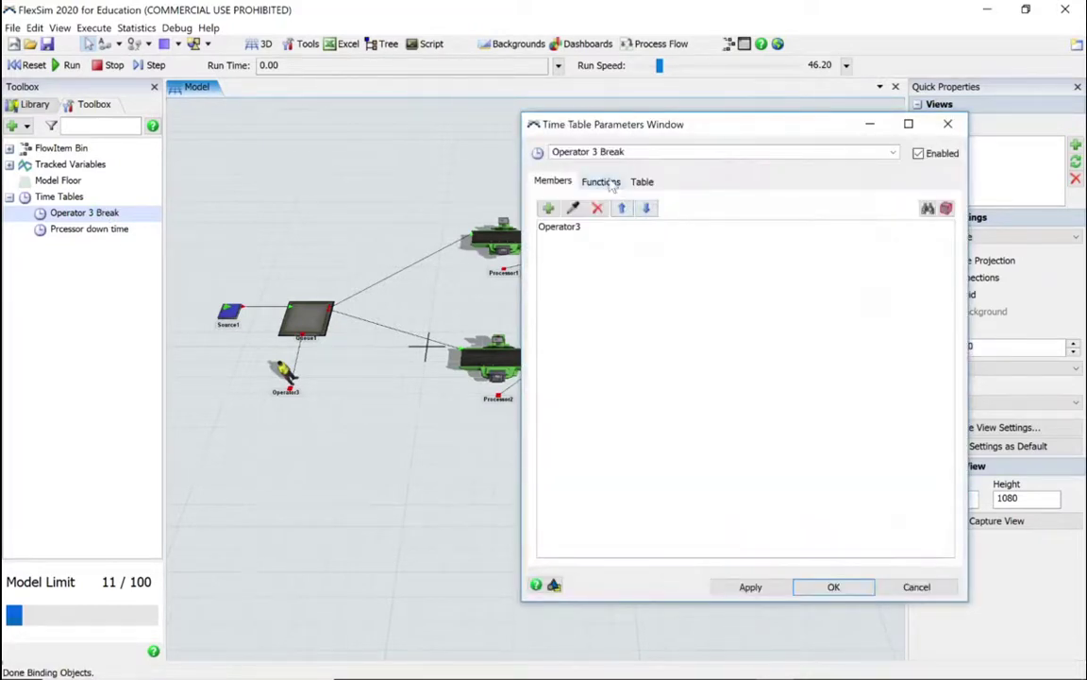
click(604, 181)
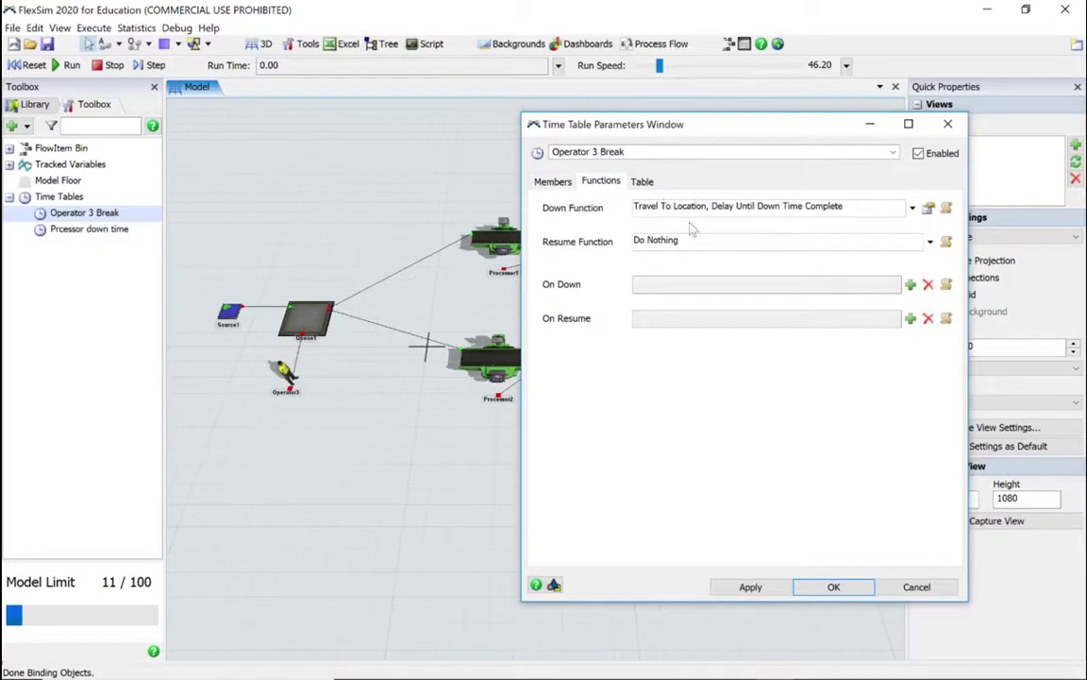
click(912, 209)
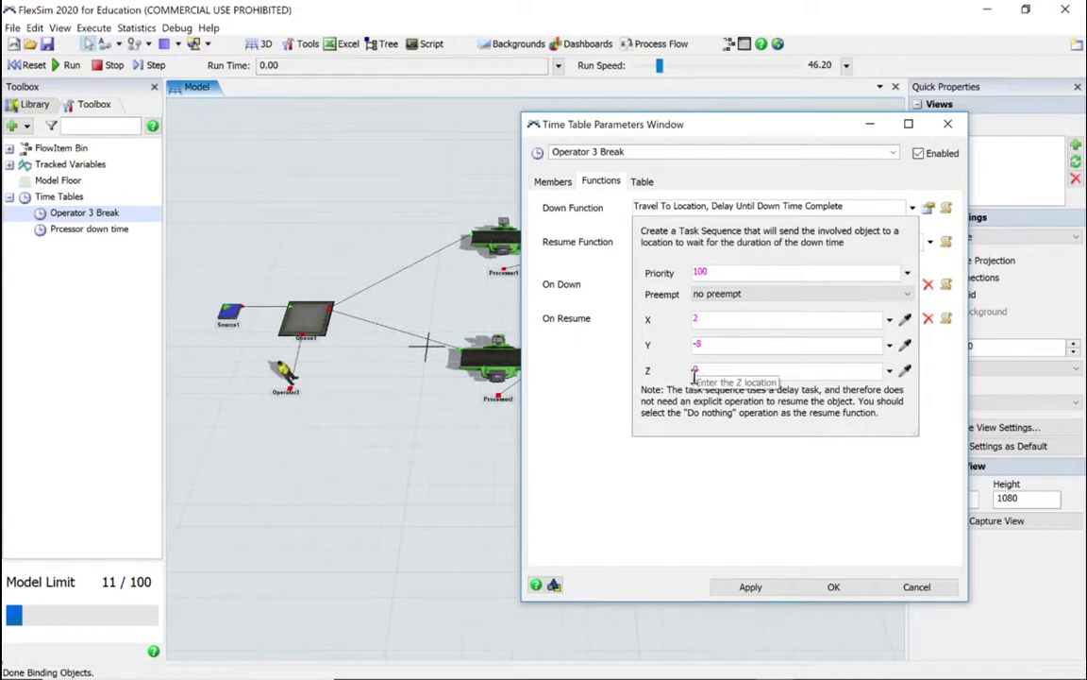
Step: Place network node NN1 below Operator3 and show its name in the model
click(38, 107)
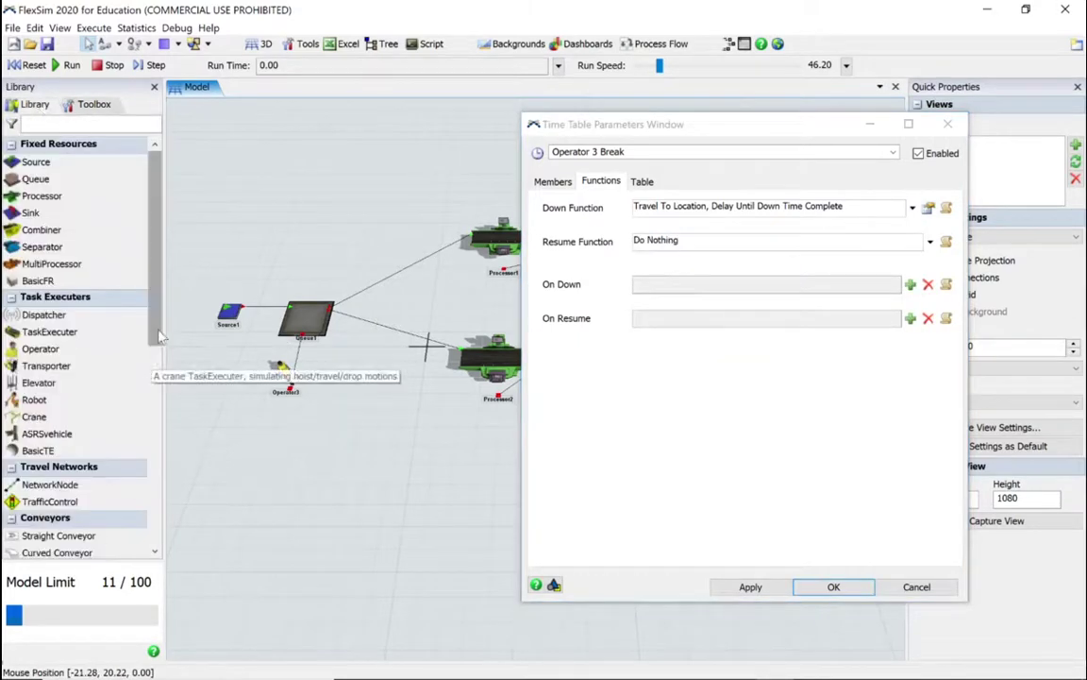
scroll(151, 472, down, 6)
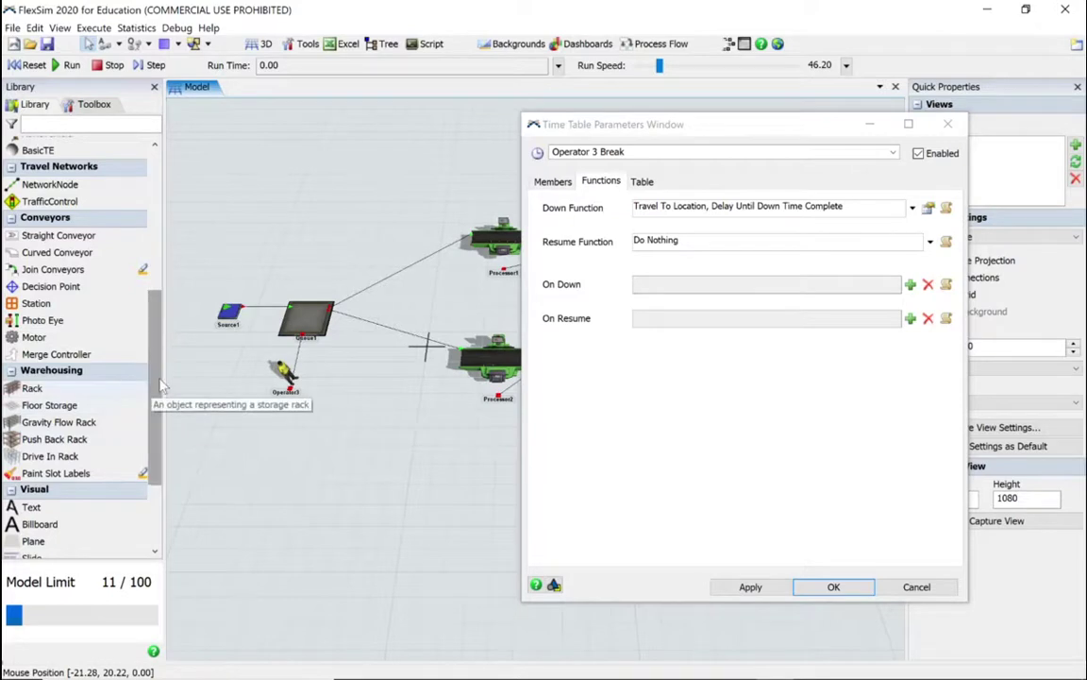
scroll(48, 246, up, 2)
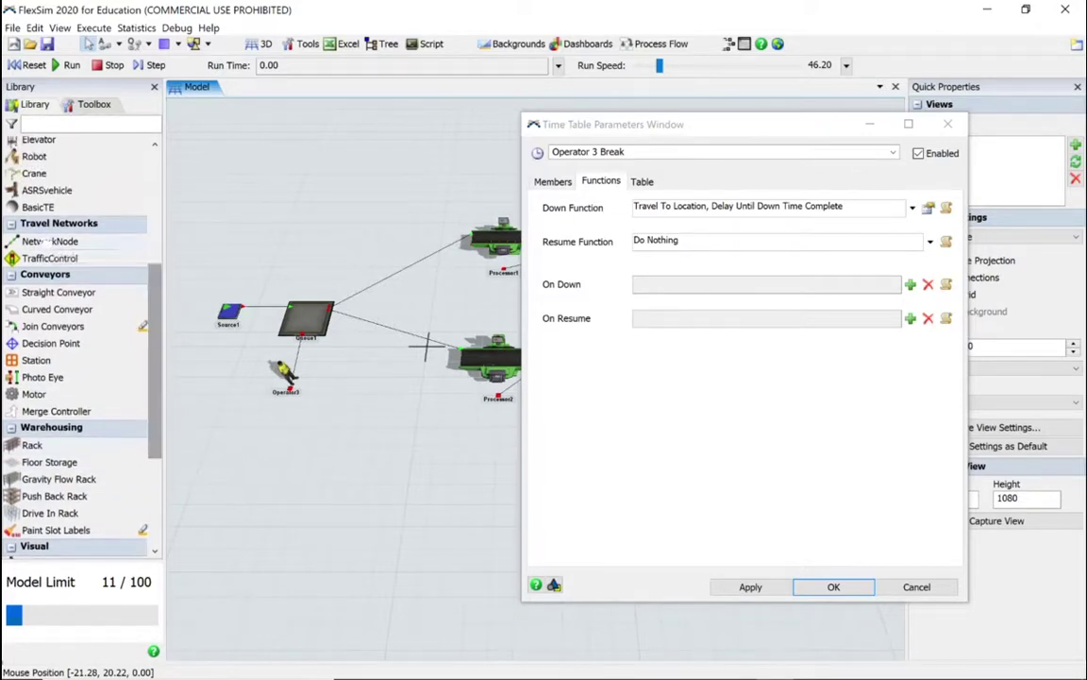
click(43, 241)
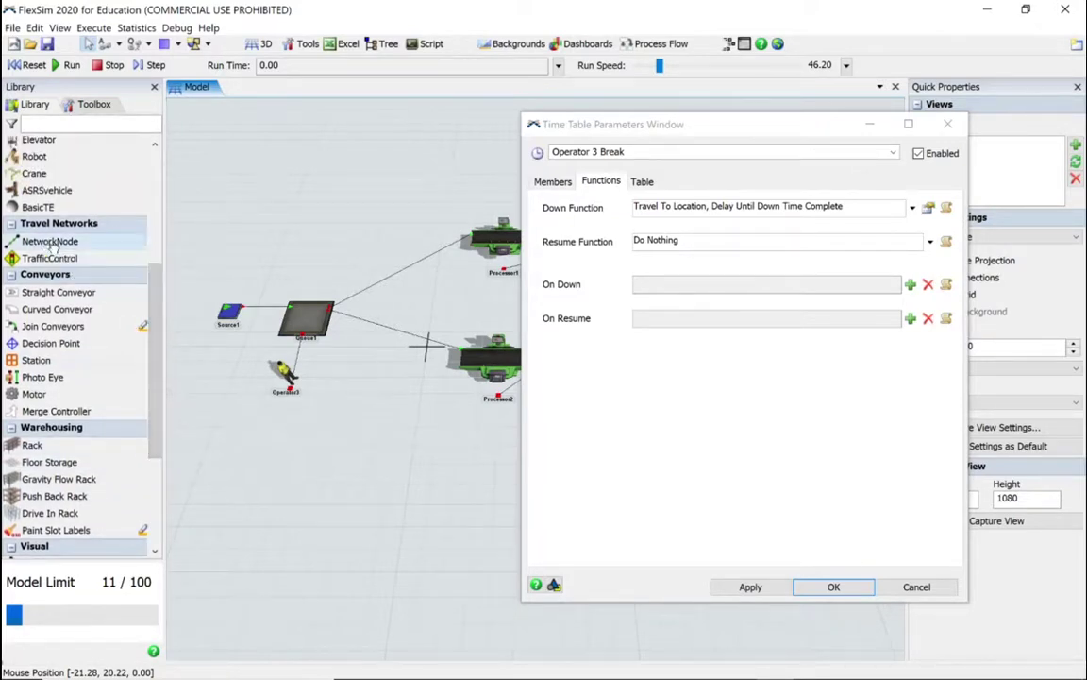
click(313, 526)
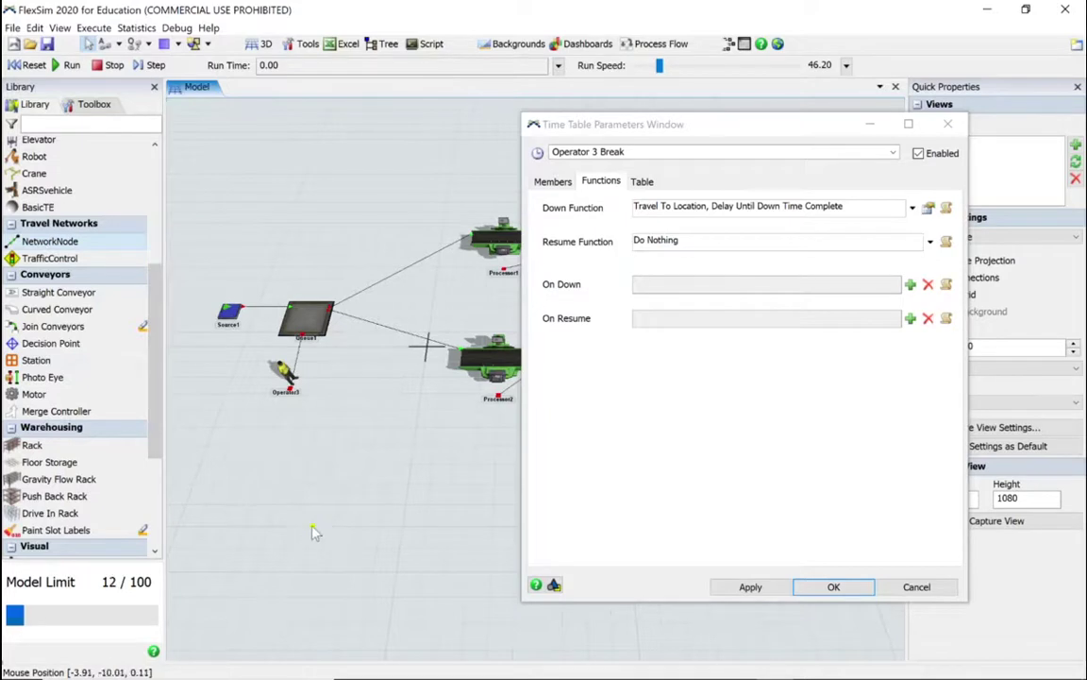
right_click(314, 529)
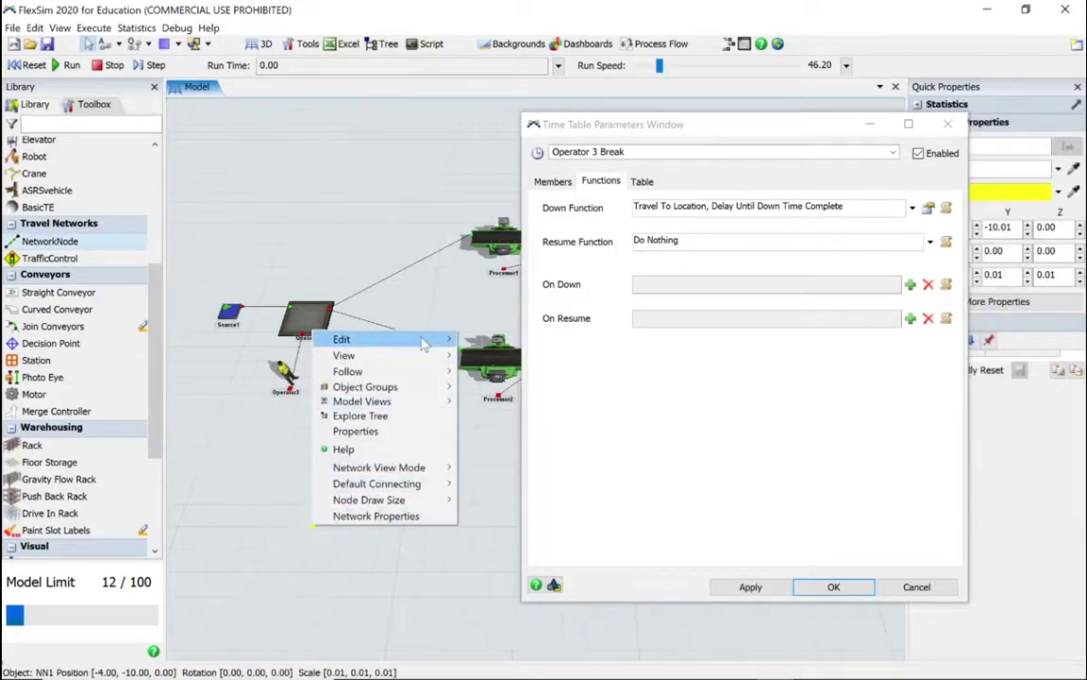
mouse_move(424, 345)
click(503, 443)
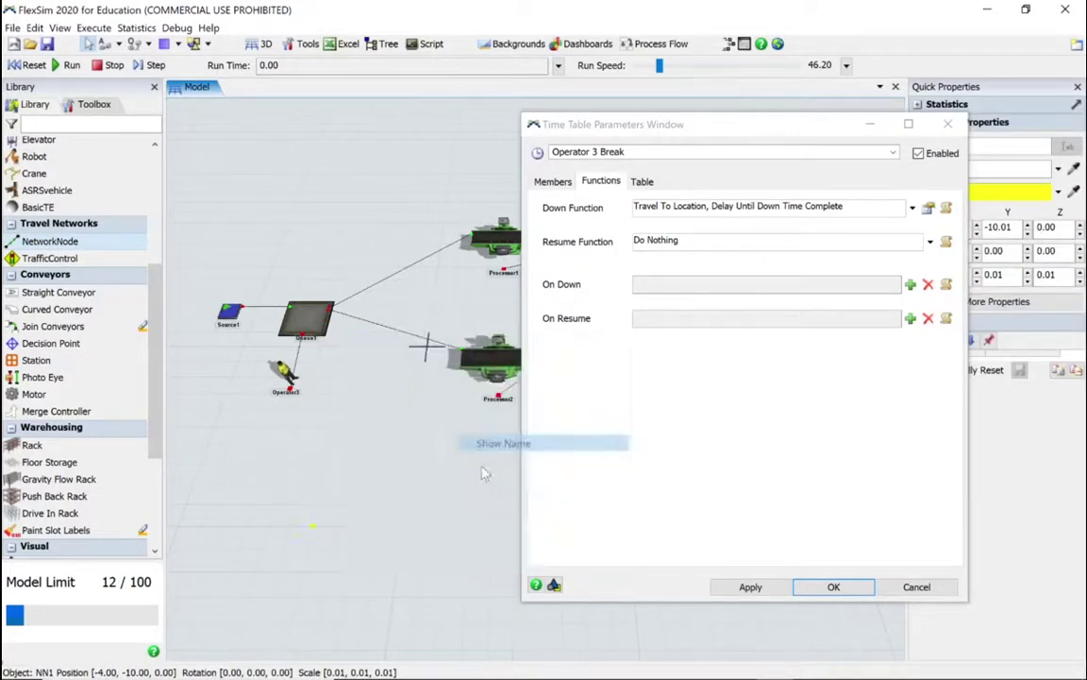
click(348, 548)
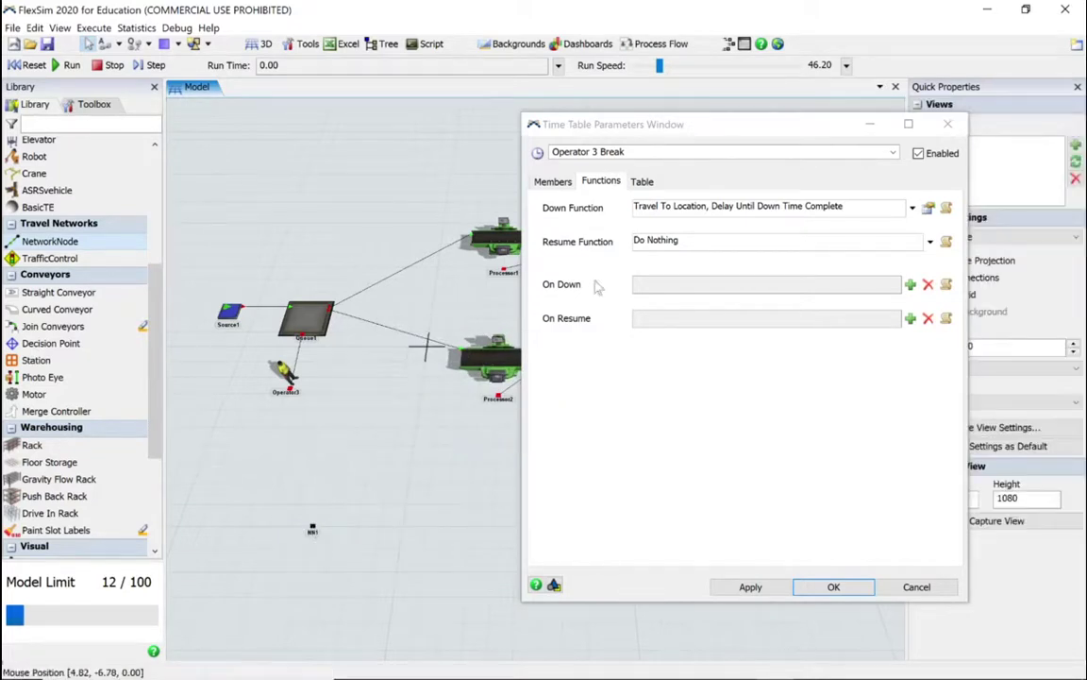
Step: Set the break's down function to Travel To Object, Delay Until Down Time Complete, targeting NN1
click(912, 209)
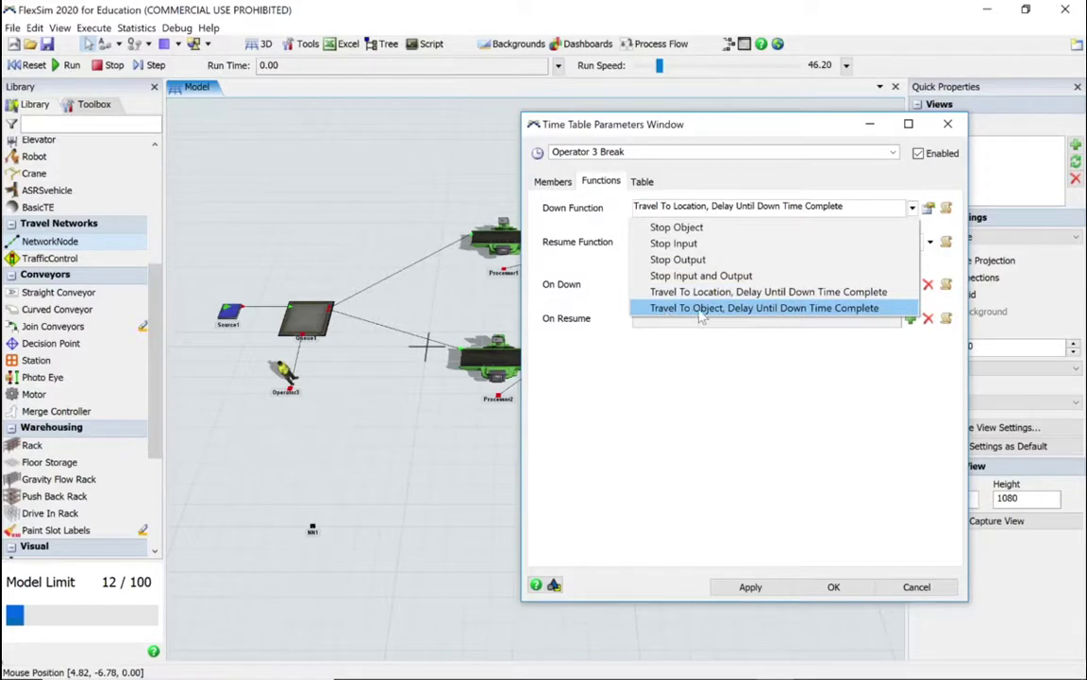
click(735, 309)
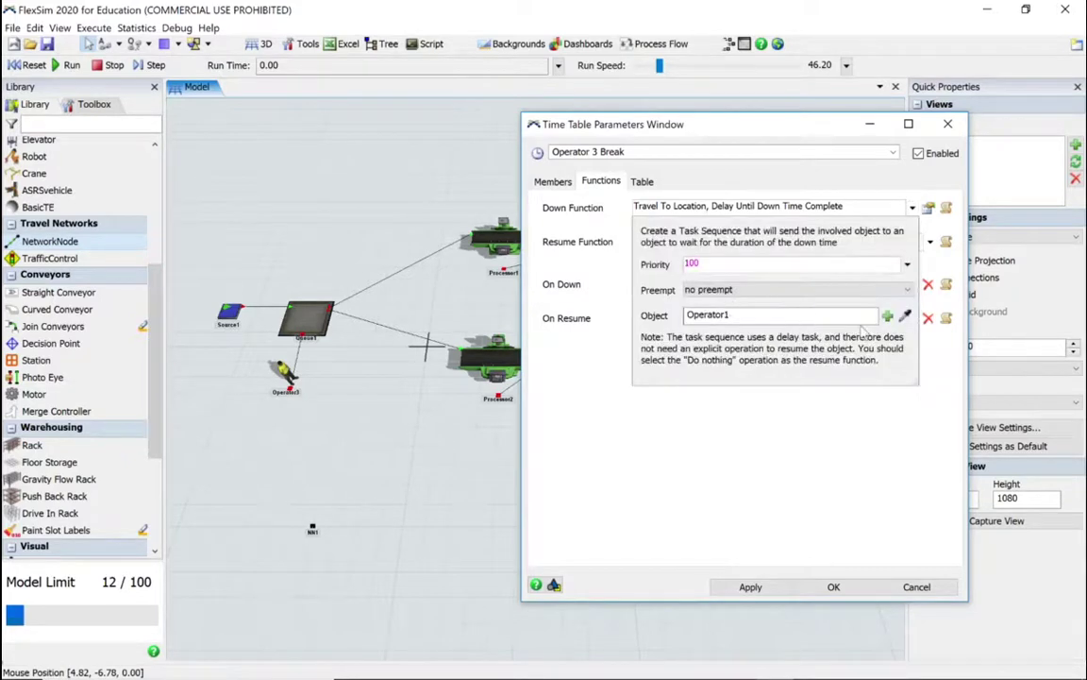
drag(801, 315, 679, 318)
key(BackSpace)
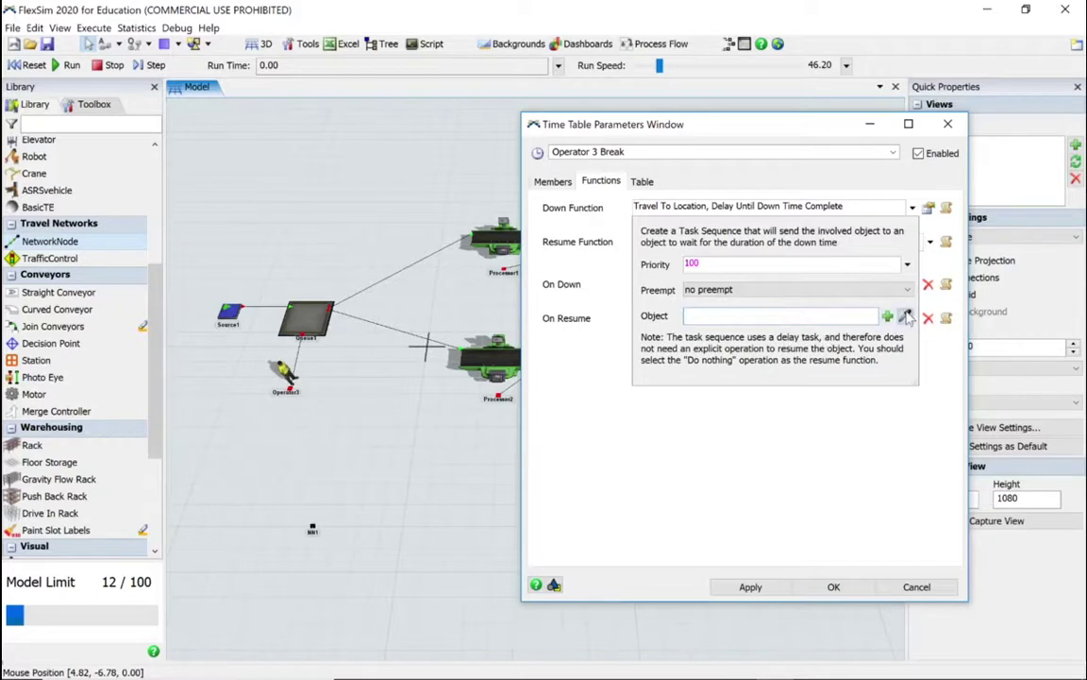
click(904, 315)
click(313, 527)
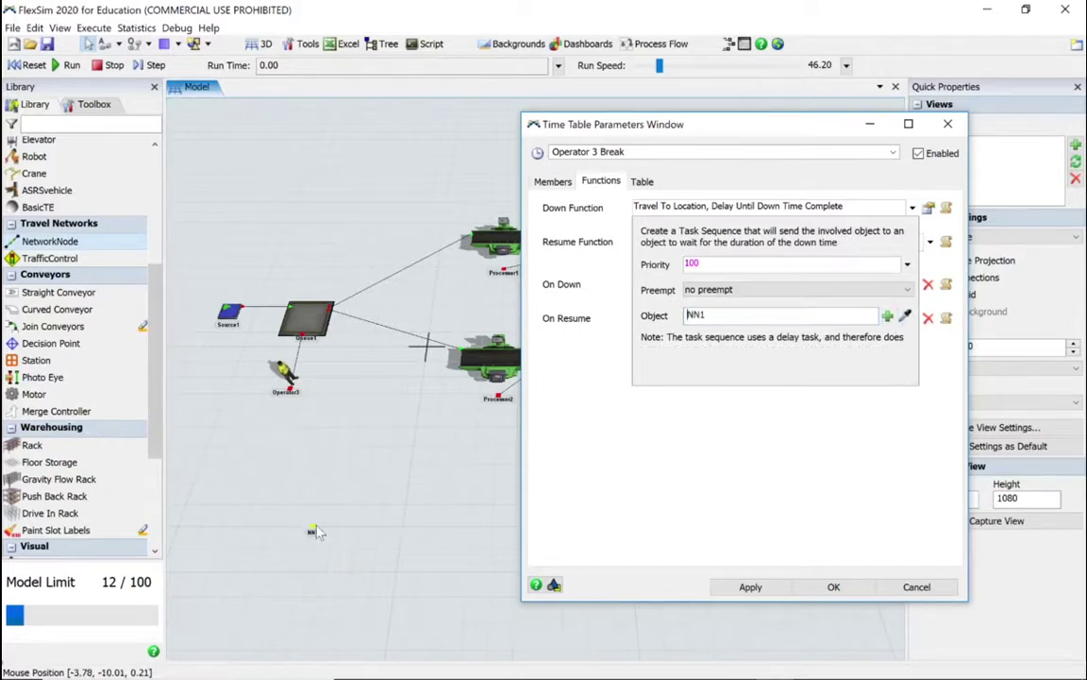
Step: Review the Members and Table tabs, then apply and close Operator 3 Break
click(551, 182)
click(601, 182)
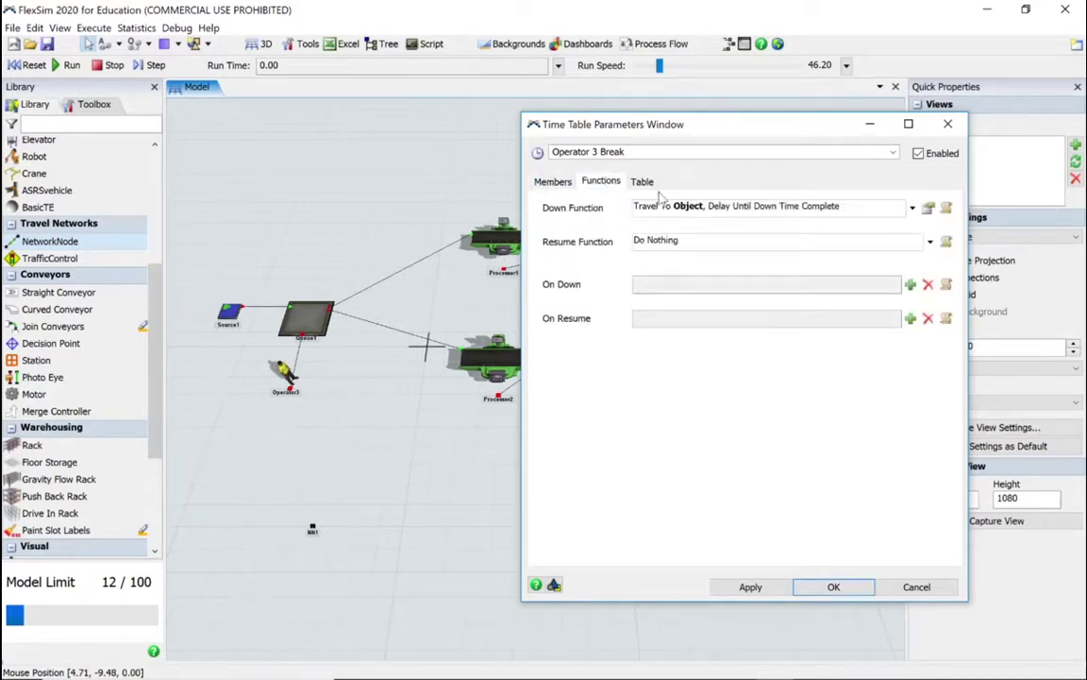
click(641, 182)
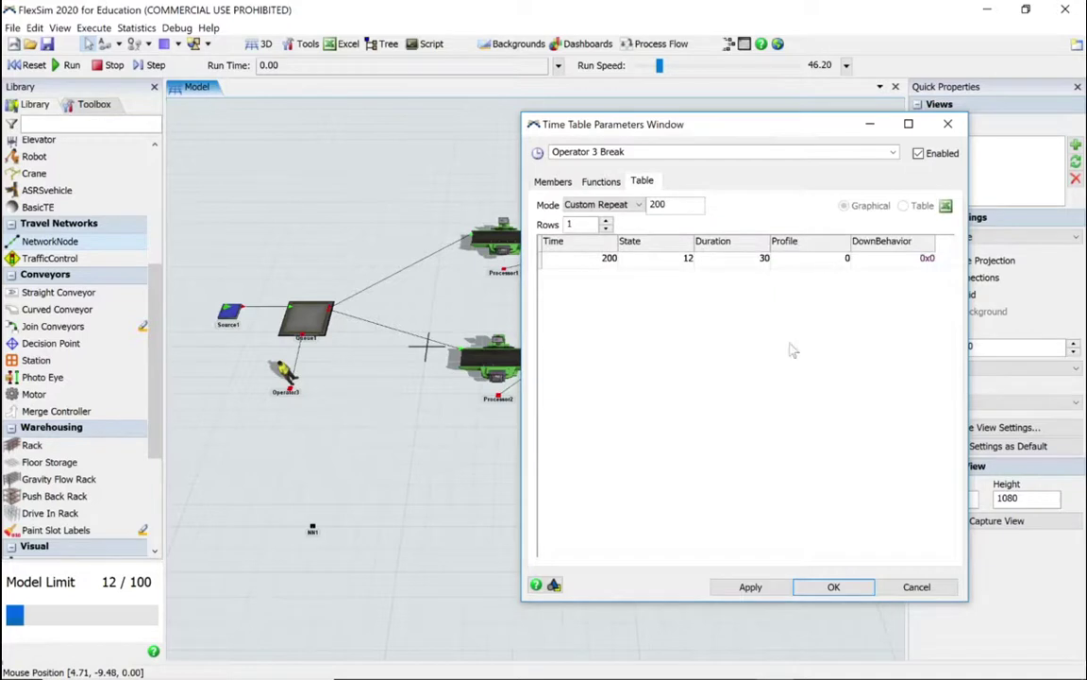
click(751, 587)
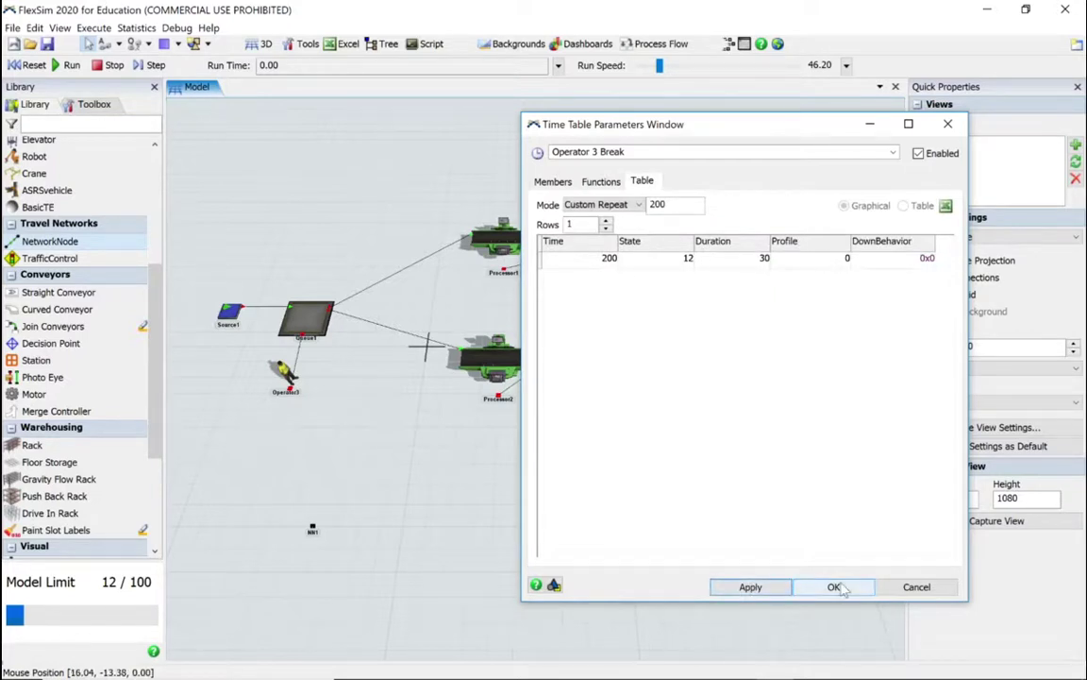
click(833, 587)
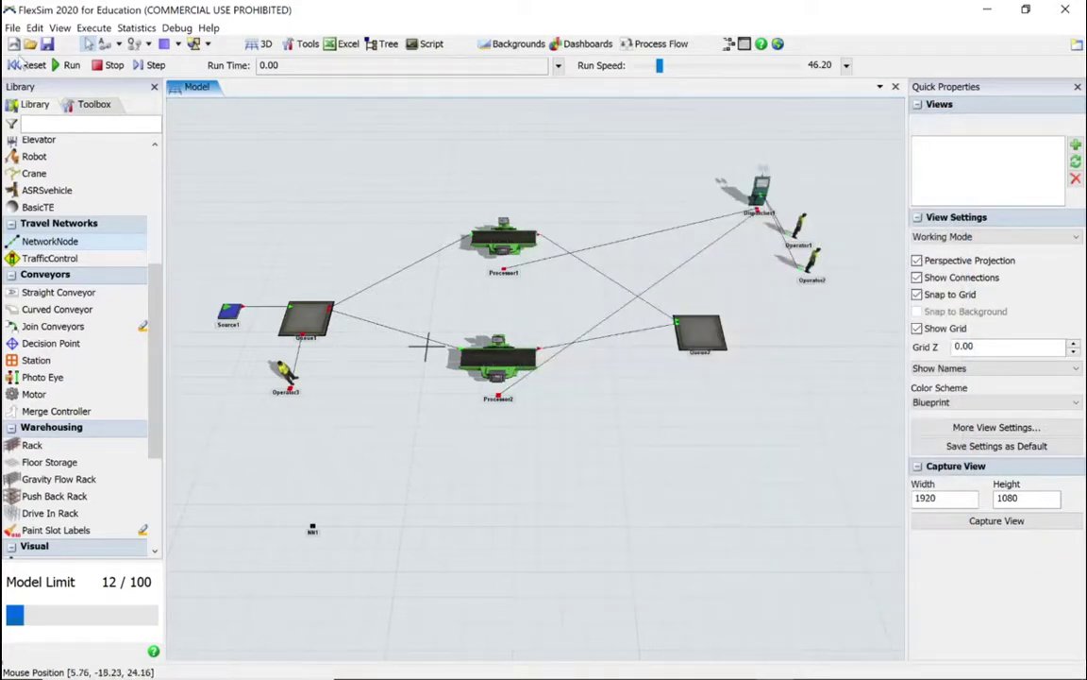
Step: Reset the model to its starting state and start the simulation run
click(21, 64)
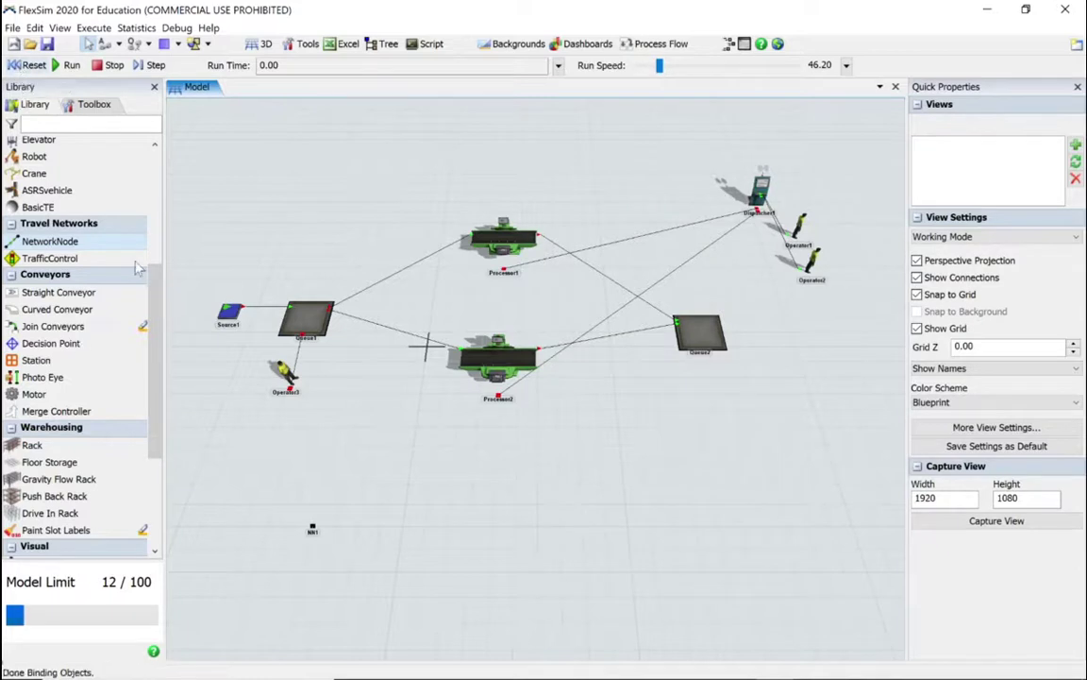
click(72, 65)
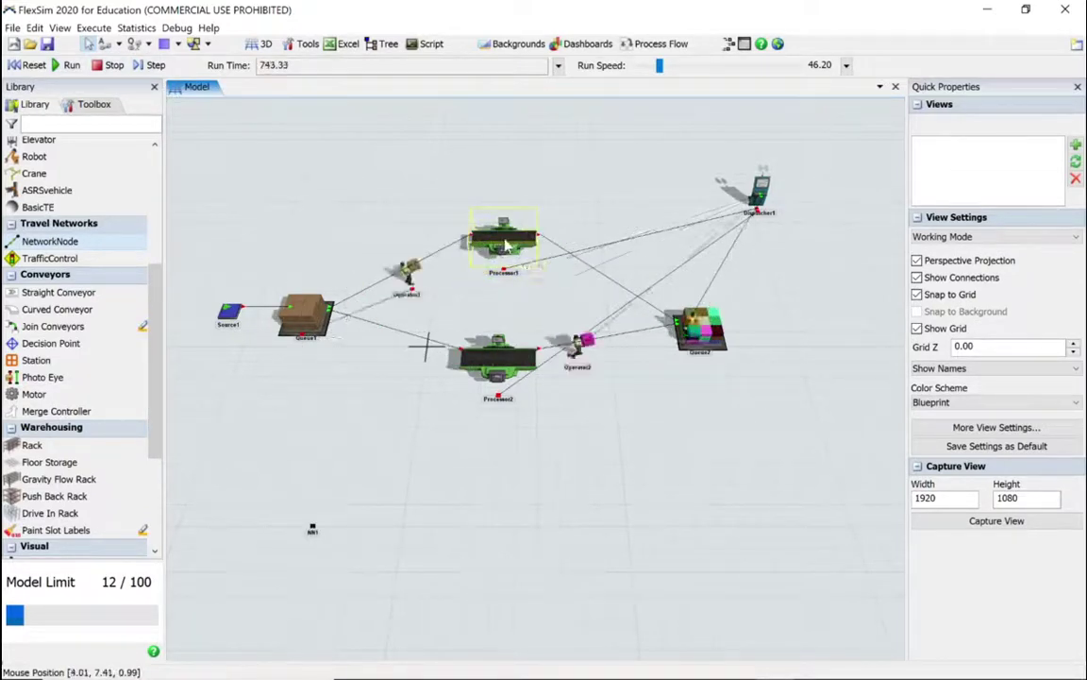
Step: Select Processor1 in the running model
click(507, 246)
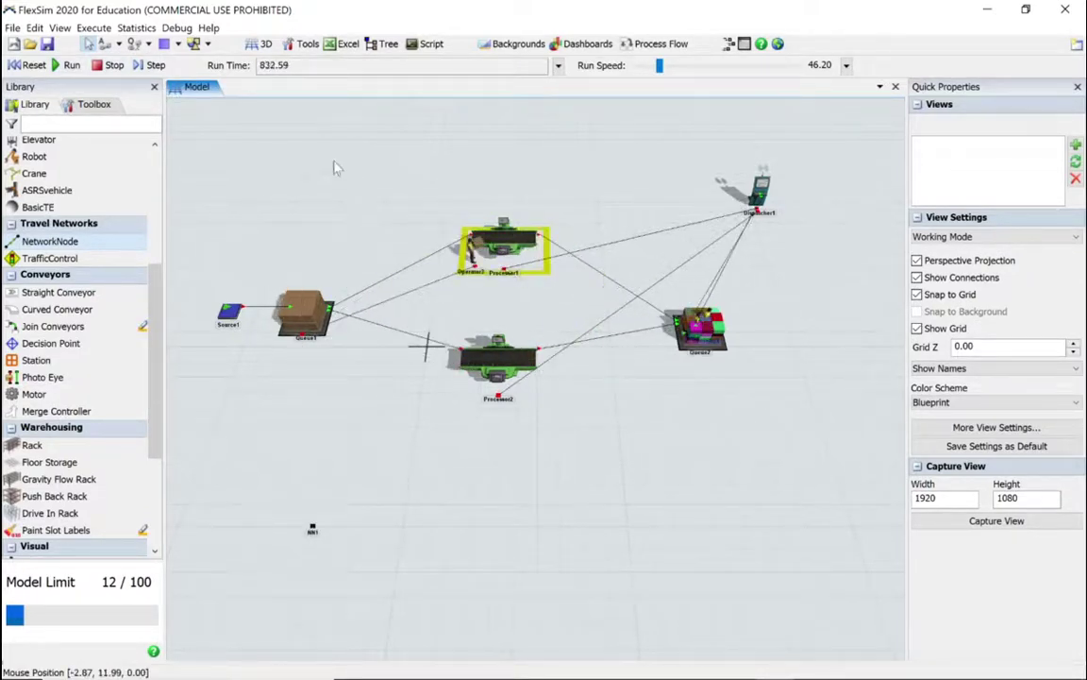
click(93, 104)
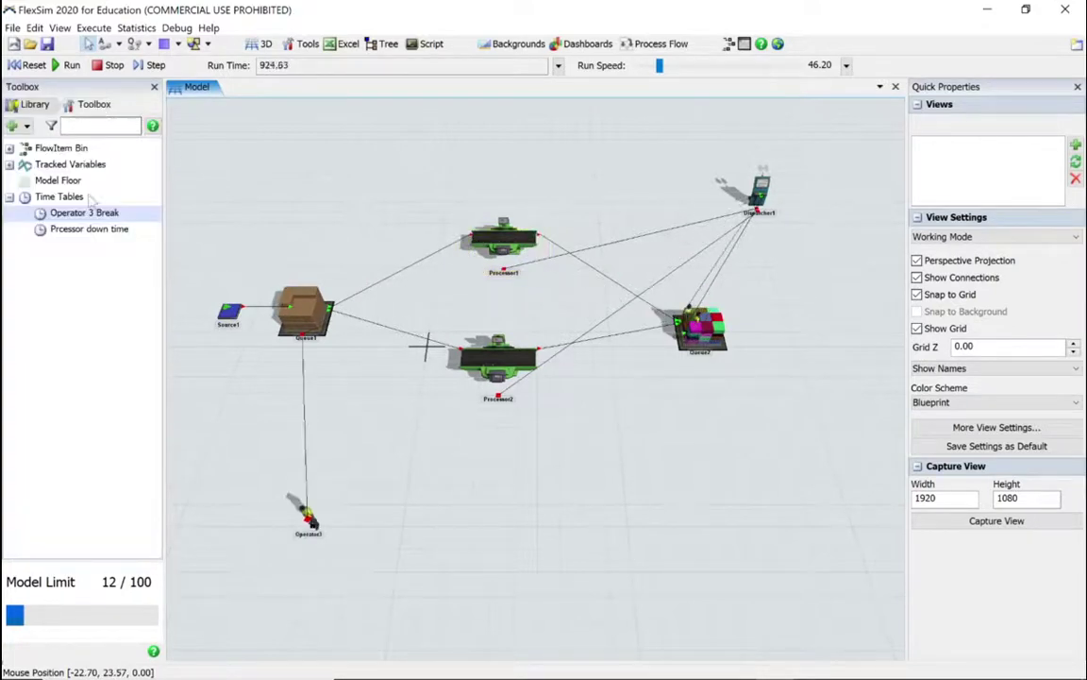
double_click(77, 229)
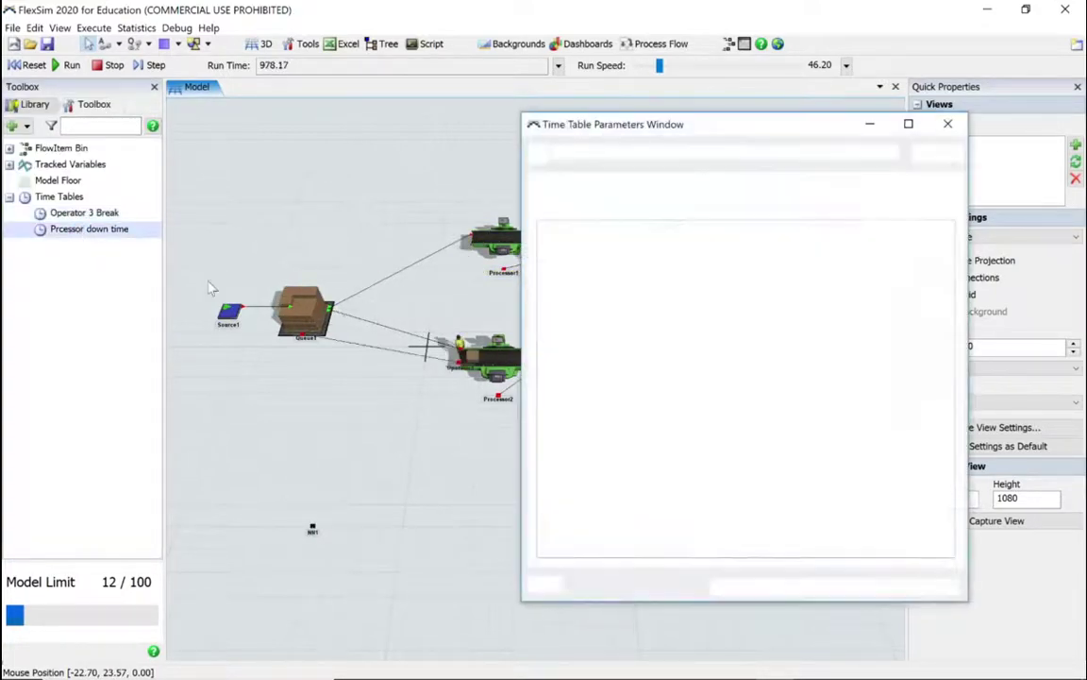
click(643, 183)
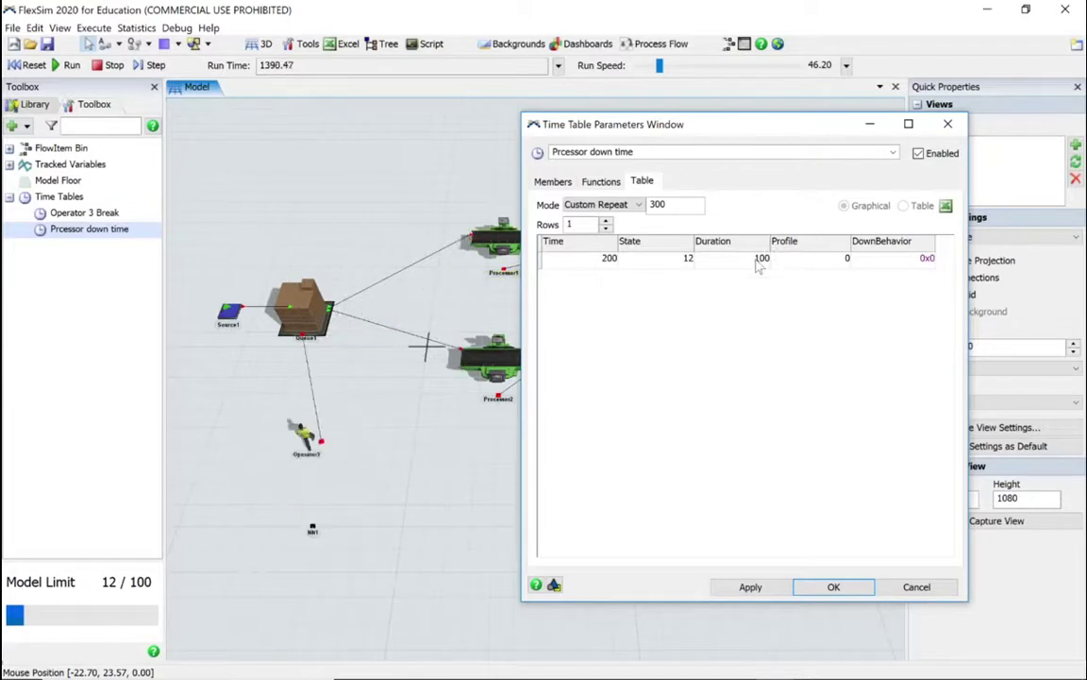
click(921, 587)
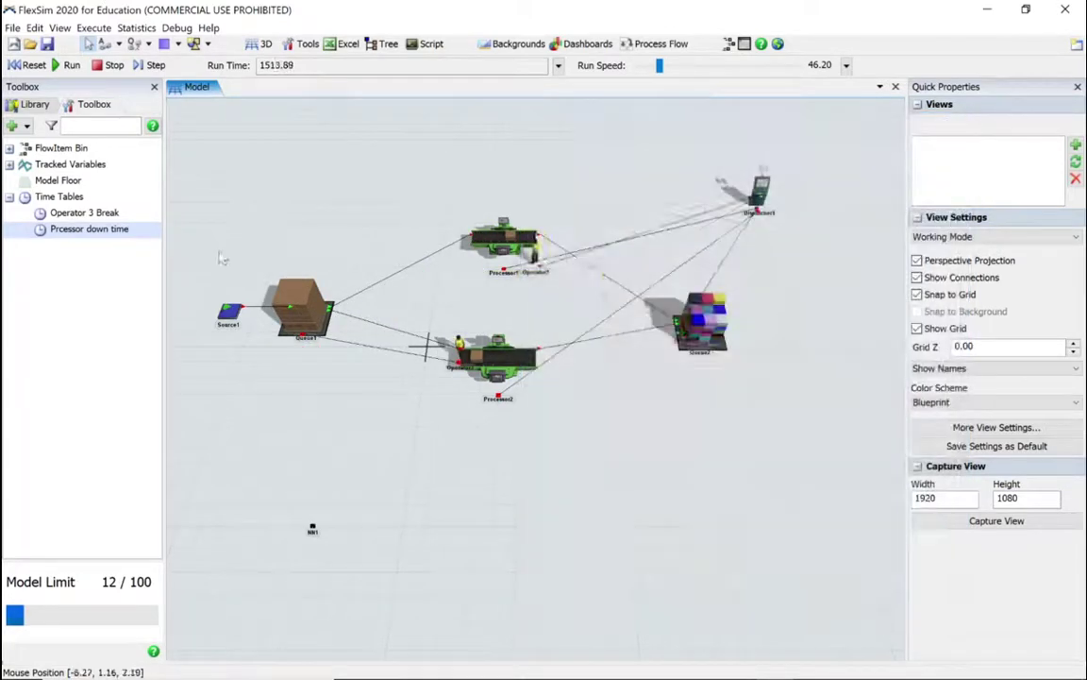
Step: Reset to time zero and step the simulation event by event toward time 200
click(31, 66)
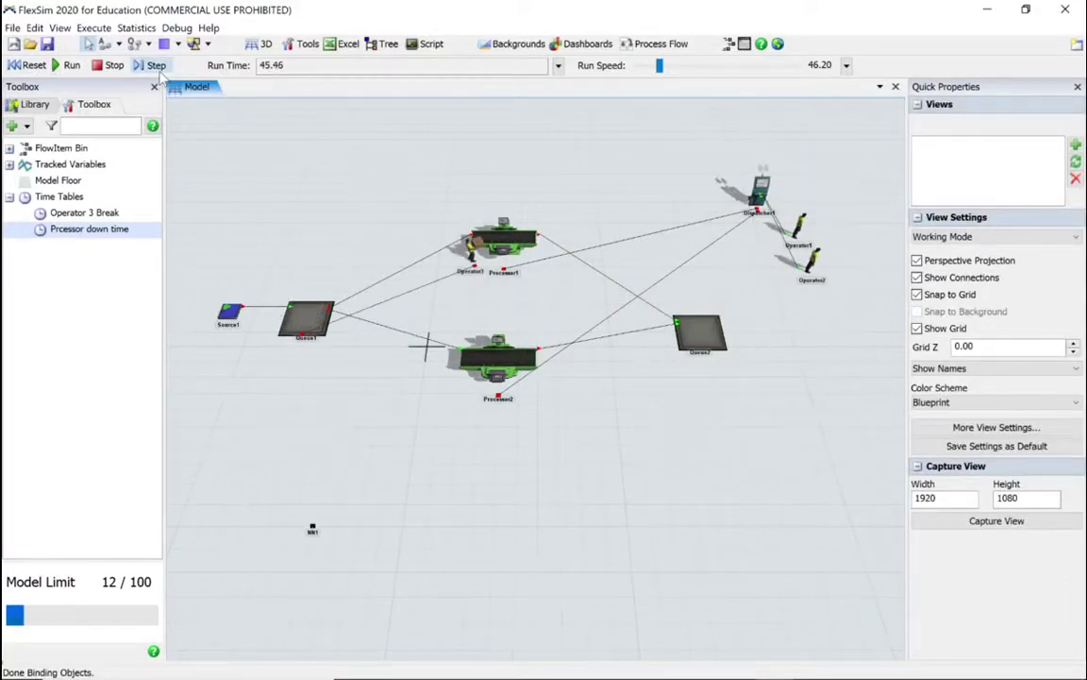
click(158, 72)
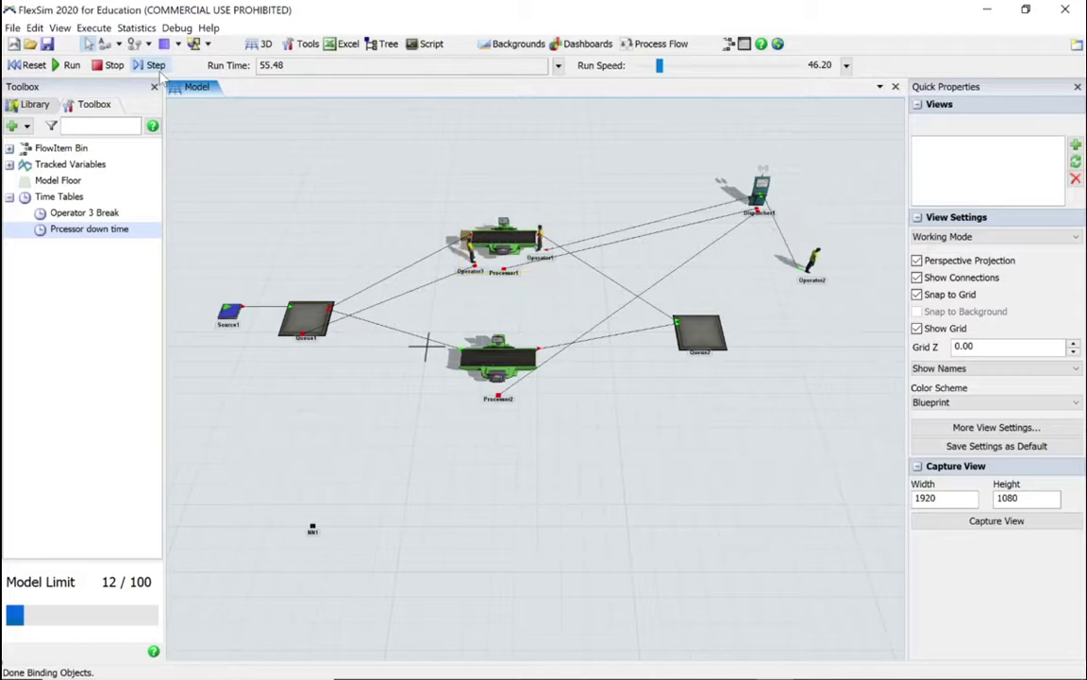
click(159, 71)
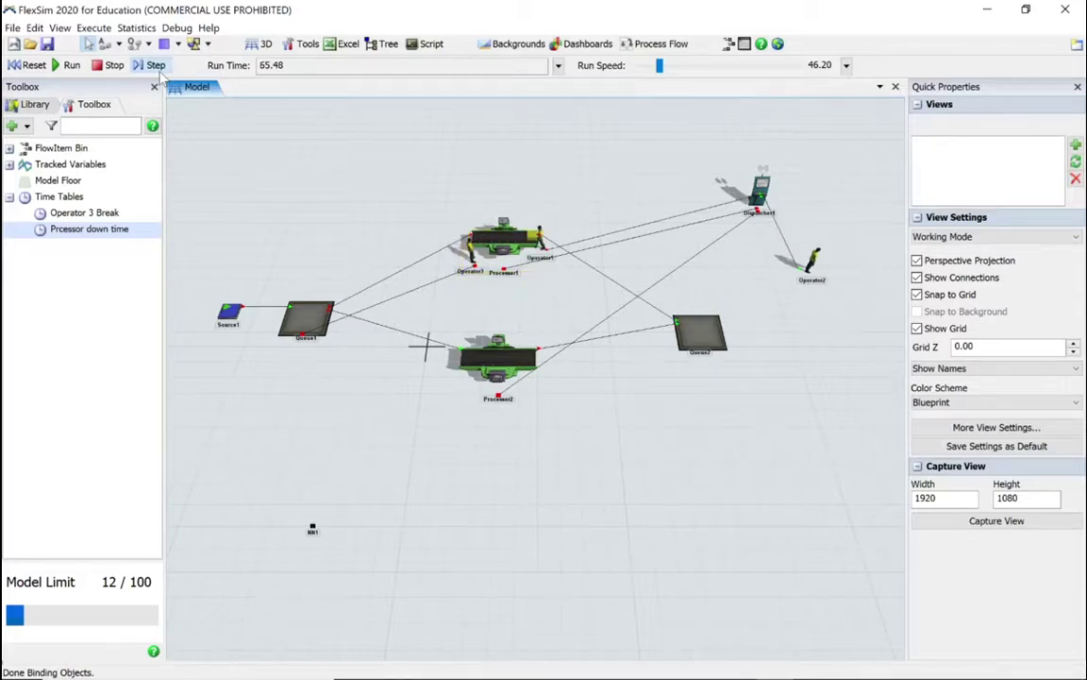
click(160, 79)
click(161, 79)
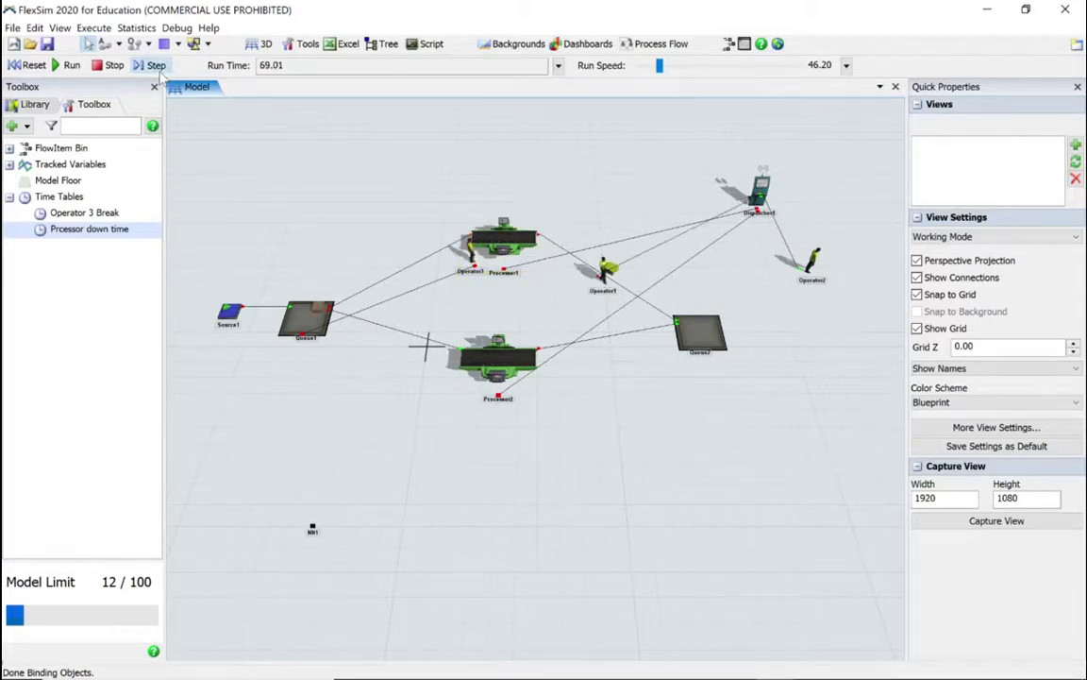
click(161, 77)
click(161, 78)
click(161, 79)
click(160, 78)
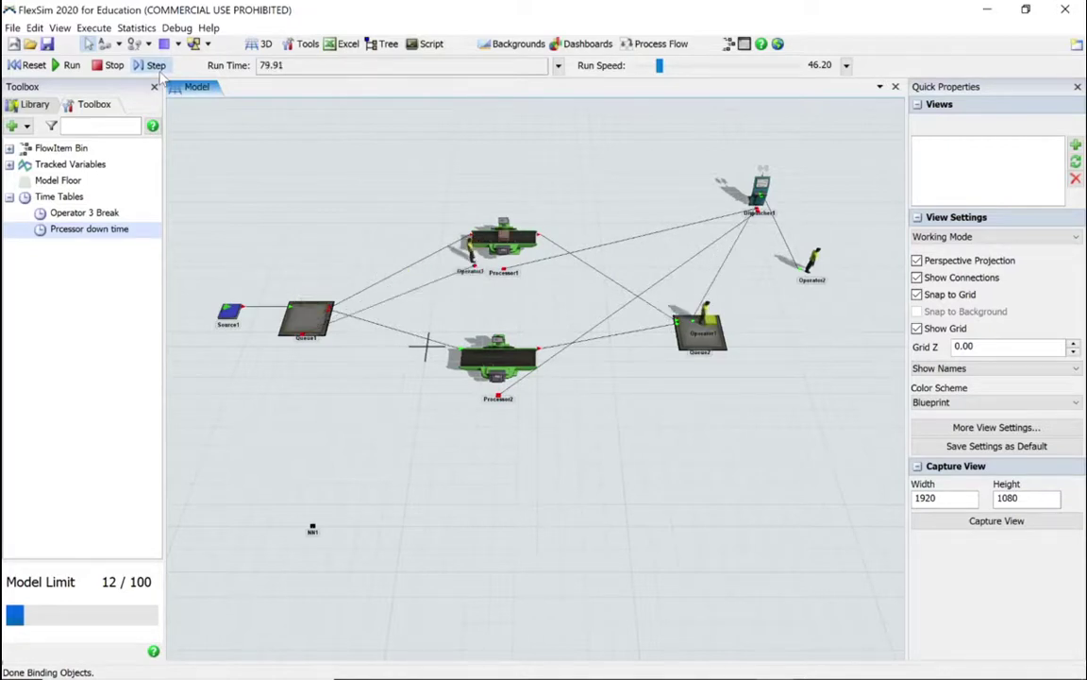
click(160, 79)
click(161, 79)
click(161, 78)
click(161, 78)
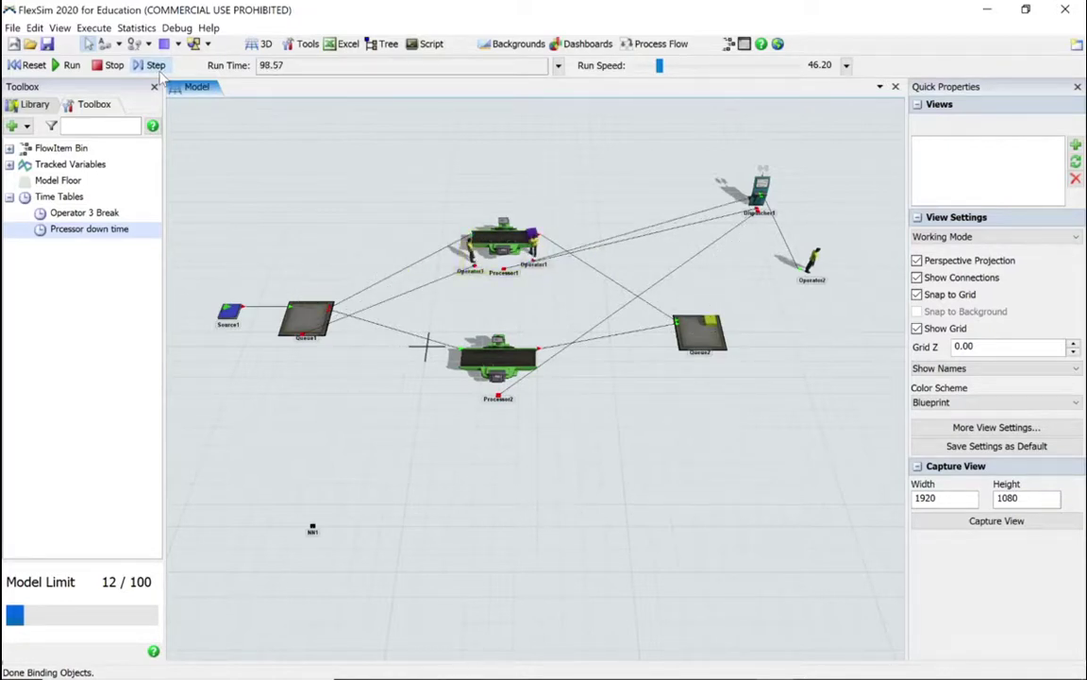
click(156, 65)
click(156, 65)
click(155, 65)
click(156, 66)
click(156, 65)
click(155, 65)
click(157, 66)
click(157, 66)
click(157, 66)
click(156, 66)
click(157, 66)
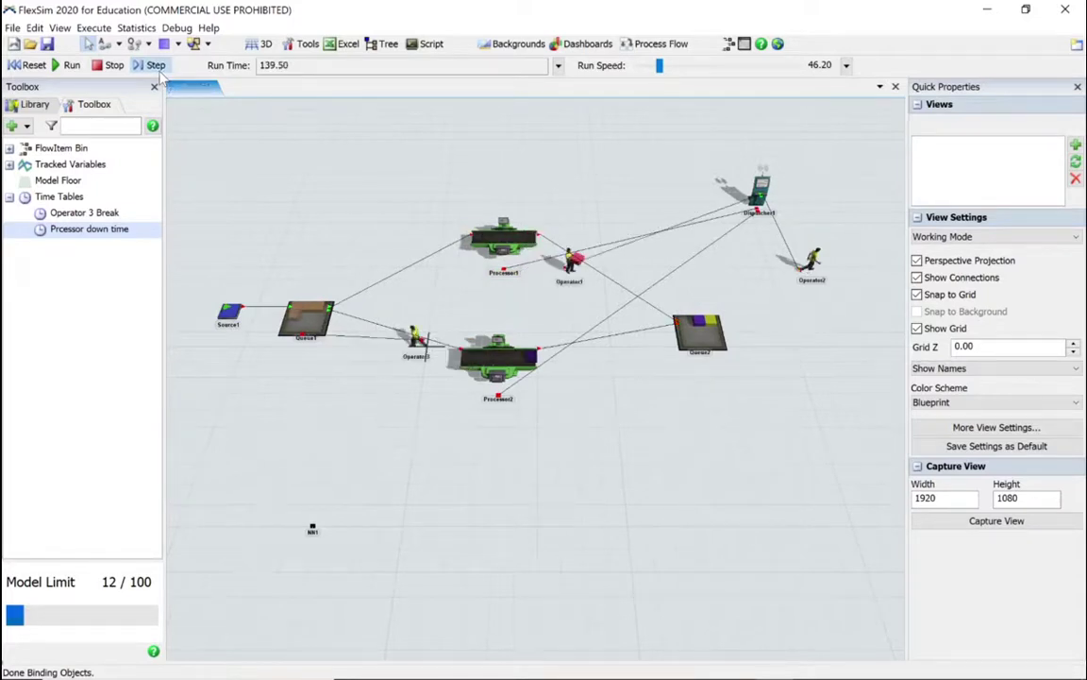
click(157, 66)
click(157, 66)
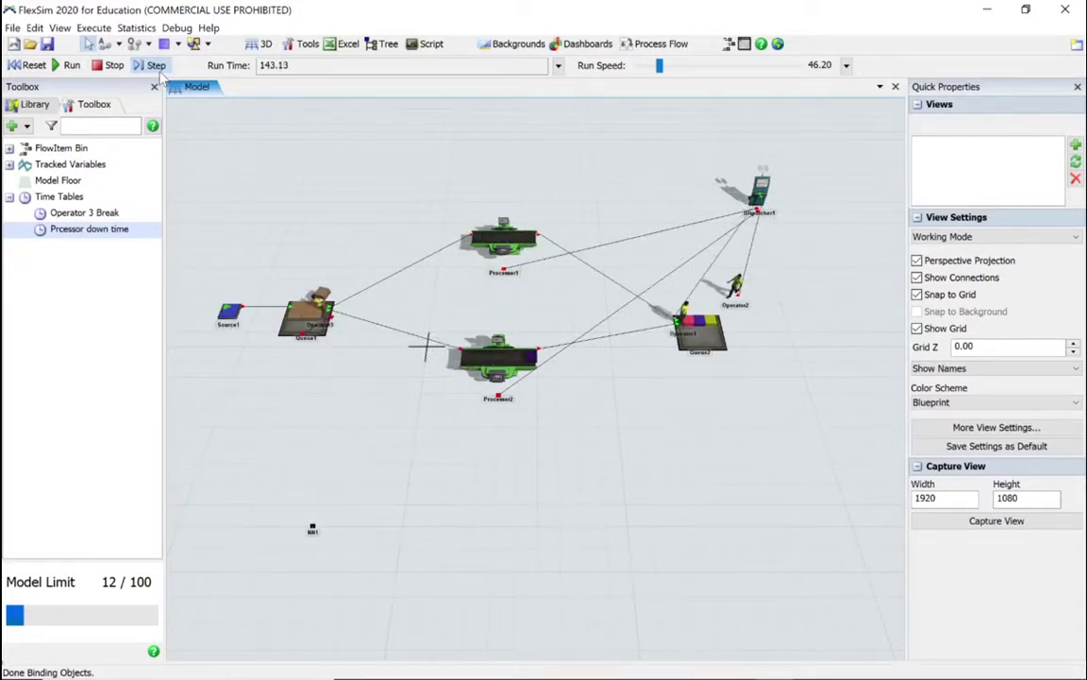
click(157, 66)
click(157, 66)
click(156, 66)
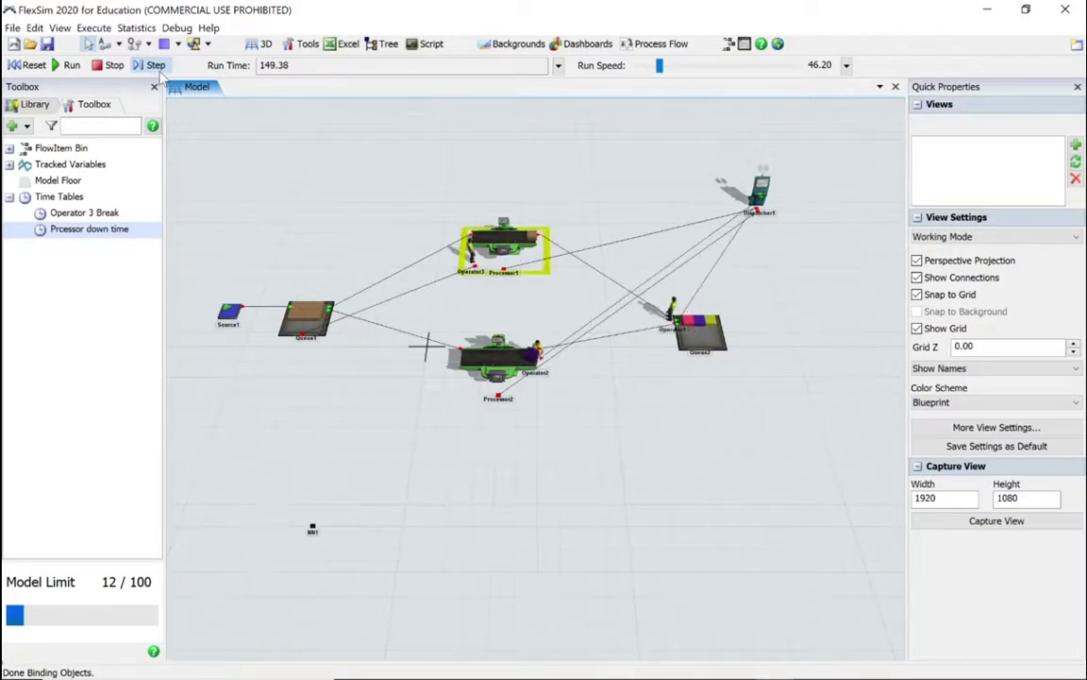
click(157, 71)
click(157, 71)
click(157, 70)
click(158, 70)
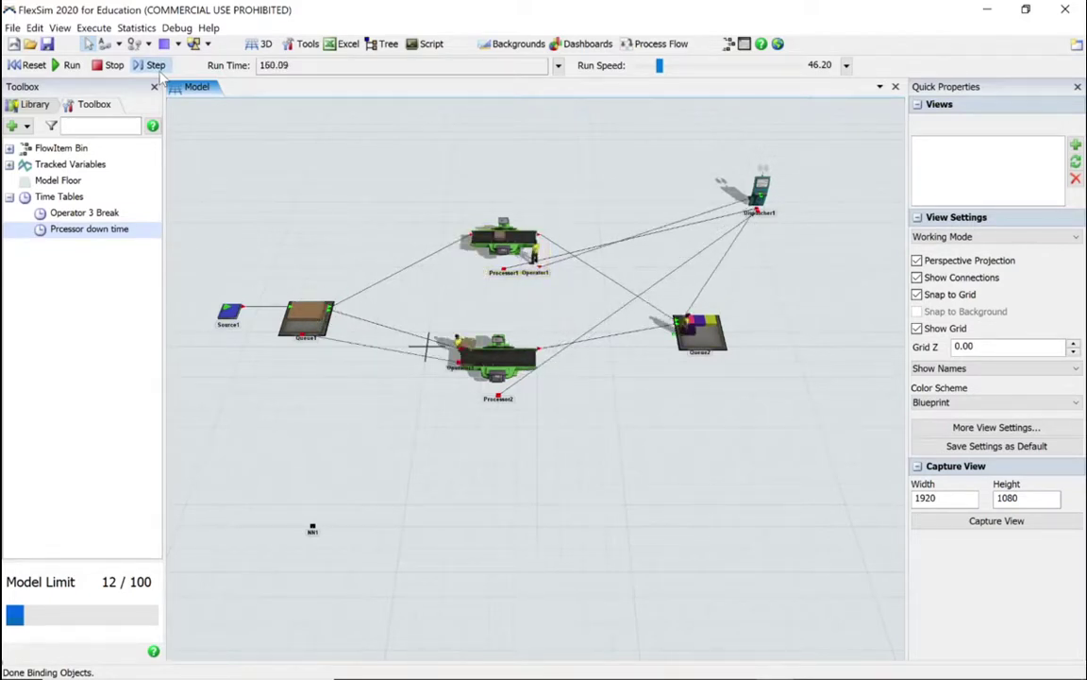
click(157, 66)
click(156, 66)
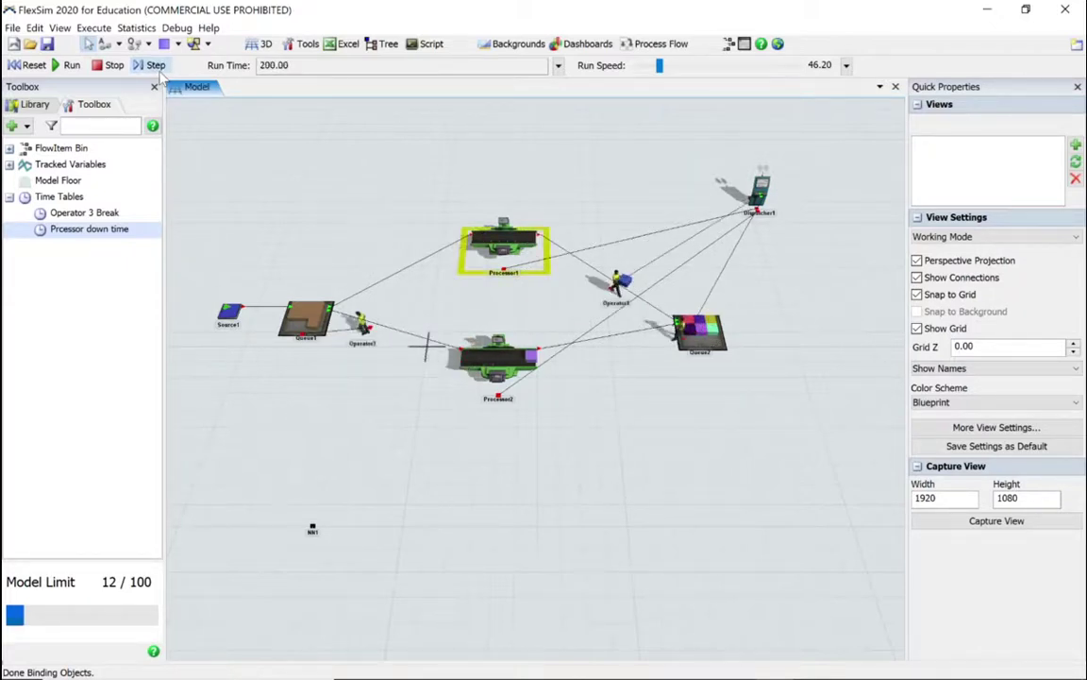
Step: Step past the 200-second downtime start, then reset the model to time 0
click(157, 66)
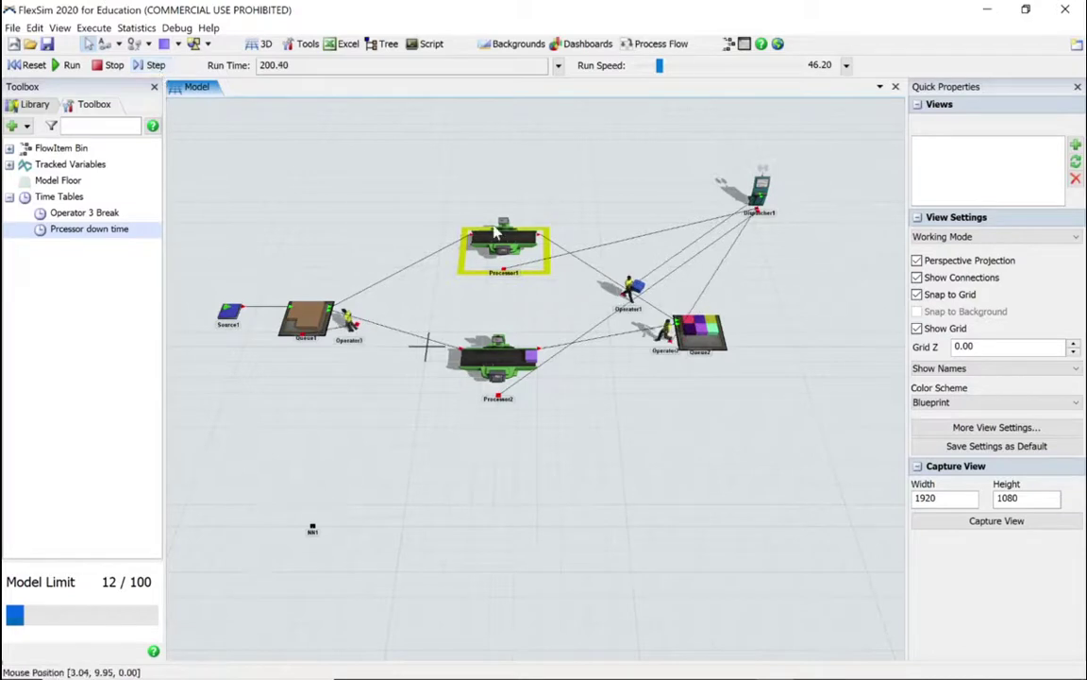
click(148, 68)
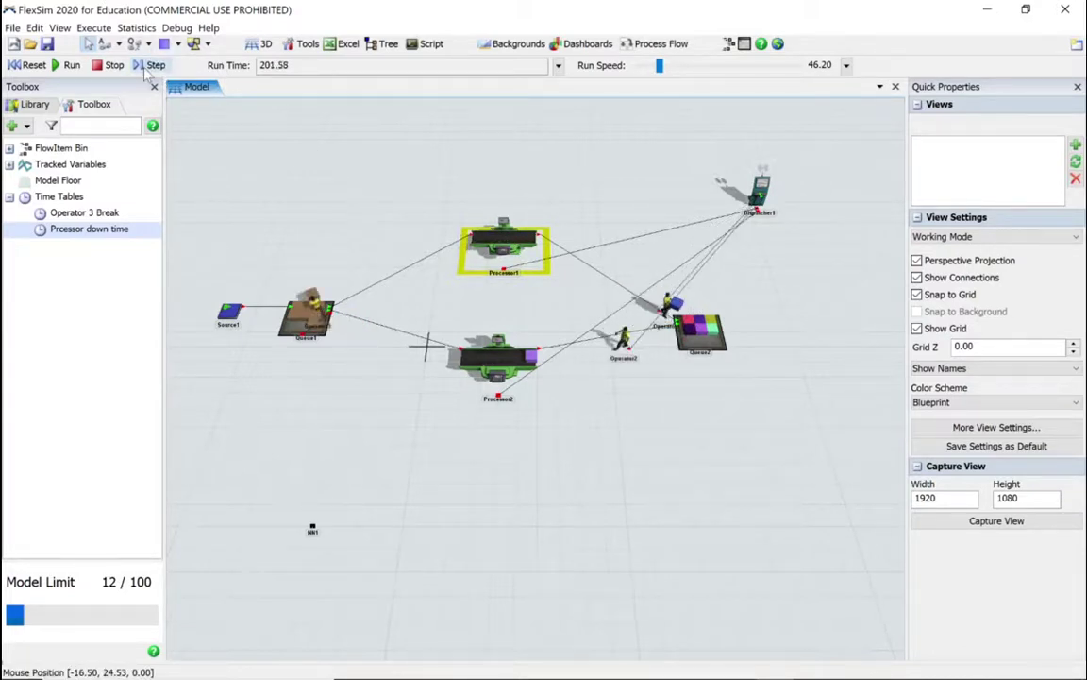
click(148, 68)
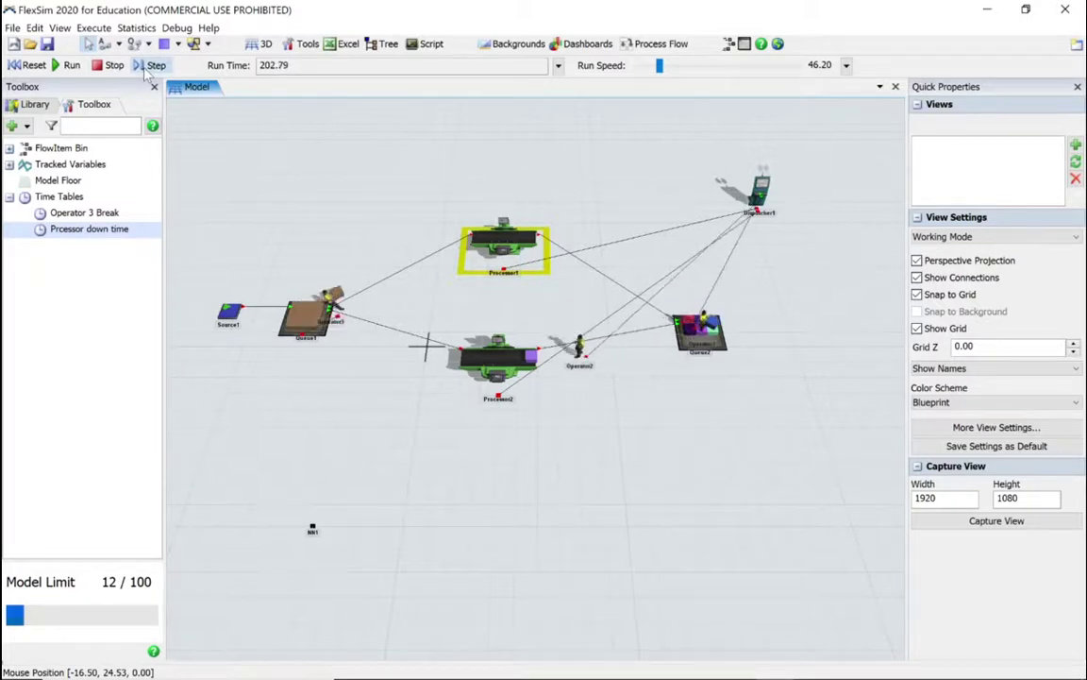
click(148, 68)
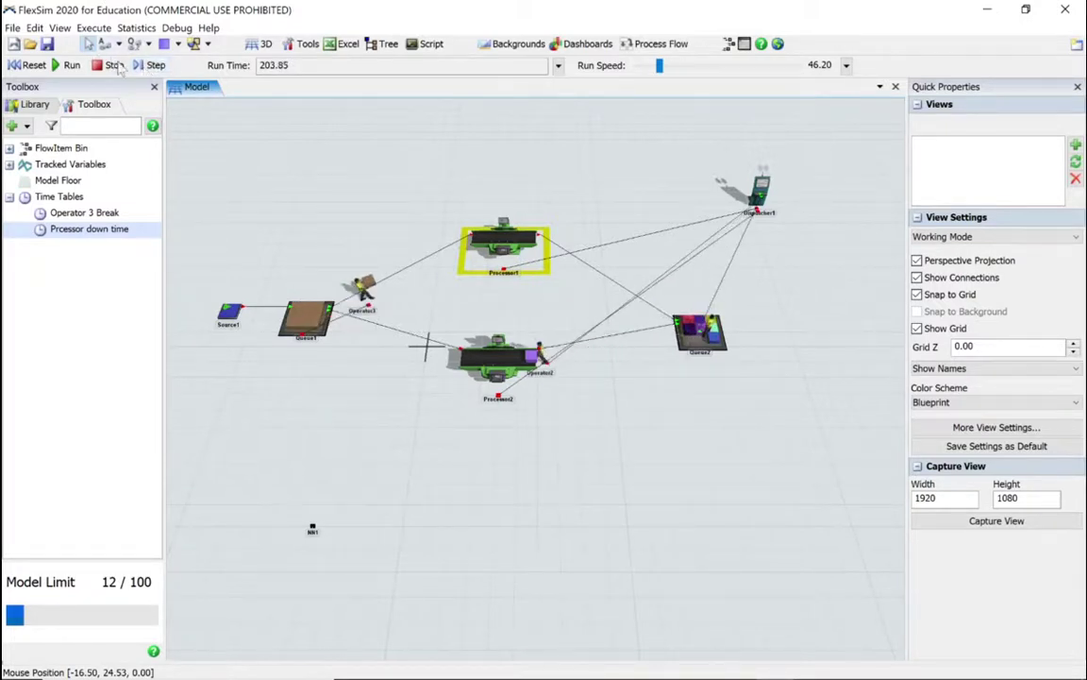
click(32, 65)
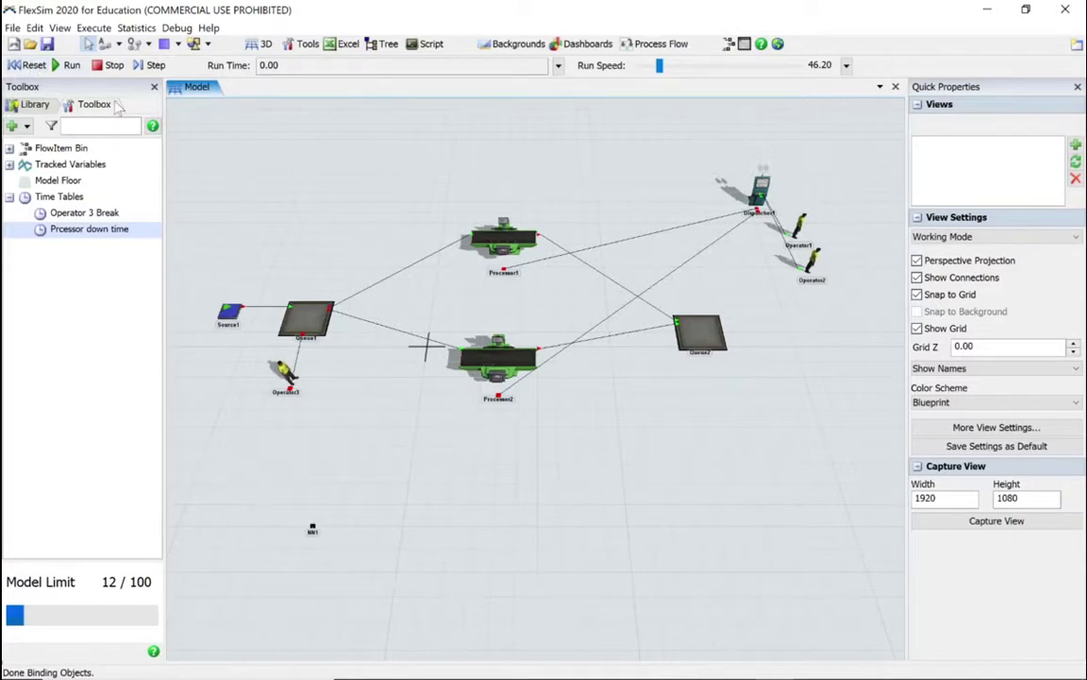
double_click(84, 213)
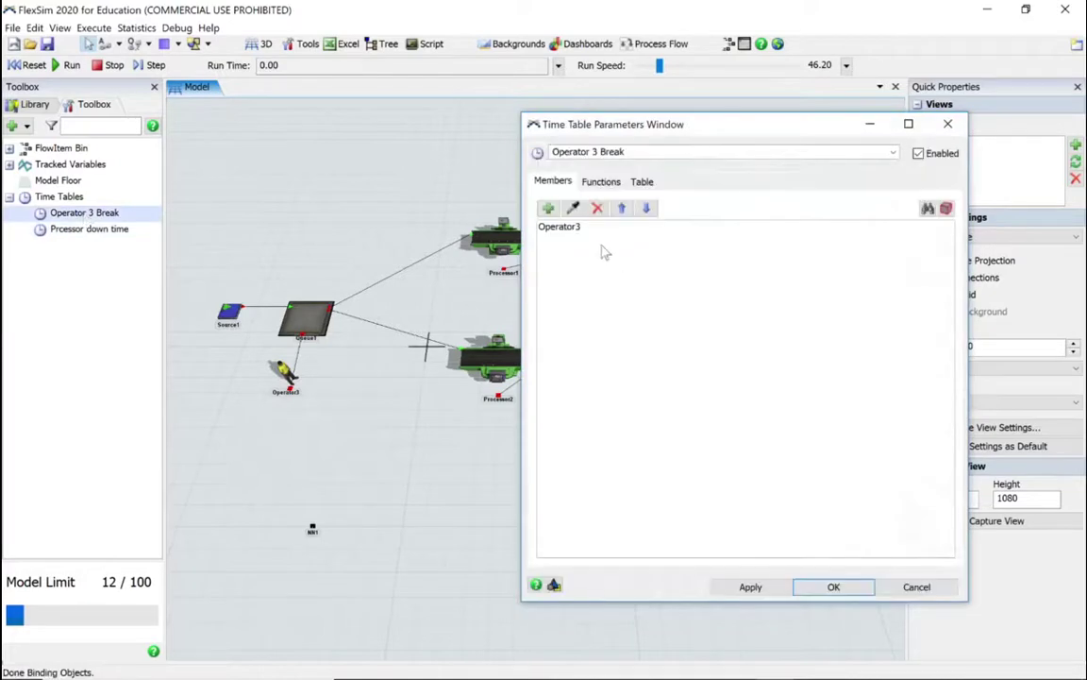
click(557, 227)
click(642, 183)
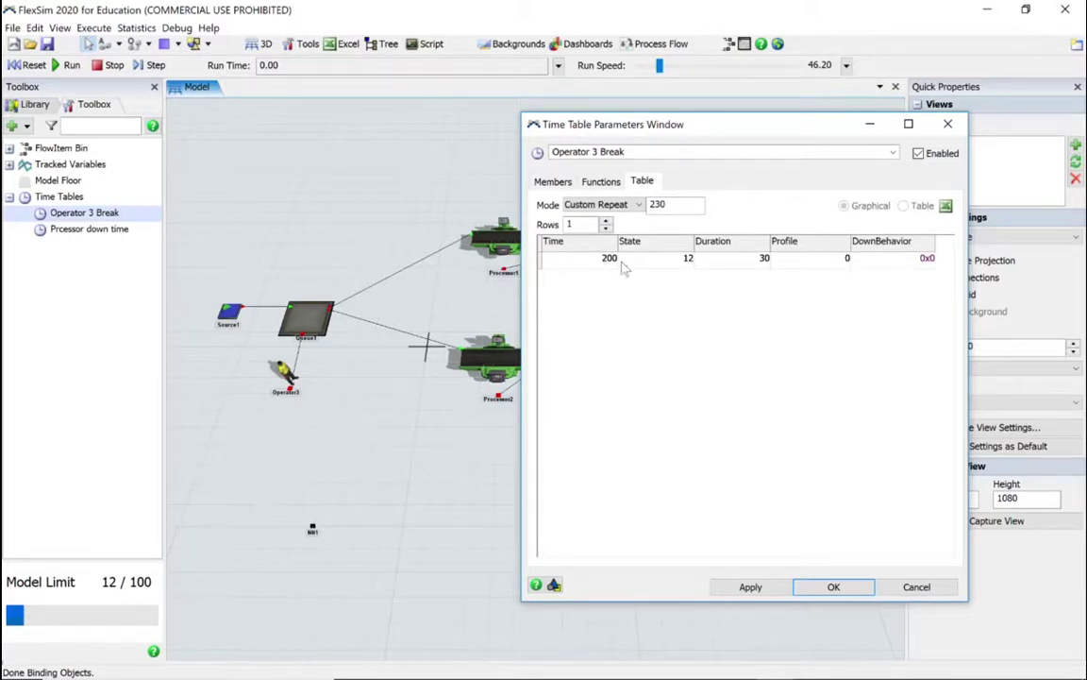
click(601, 183)
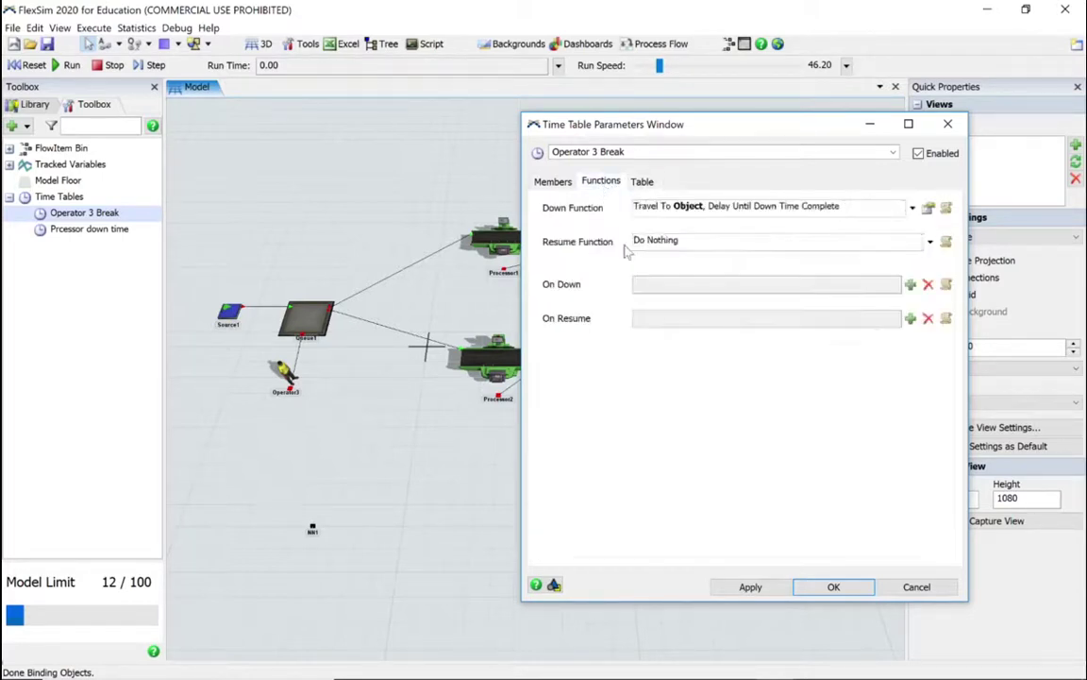
click(912, 208)
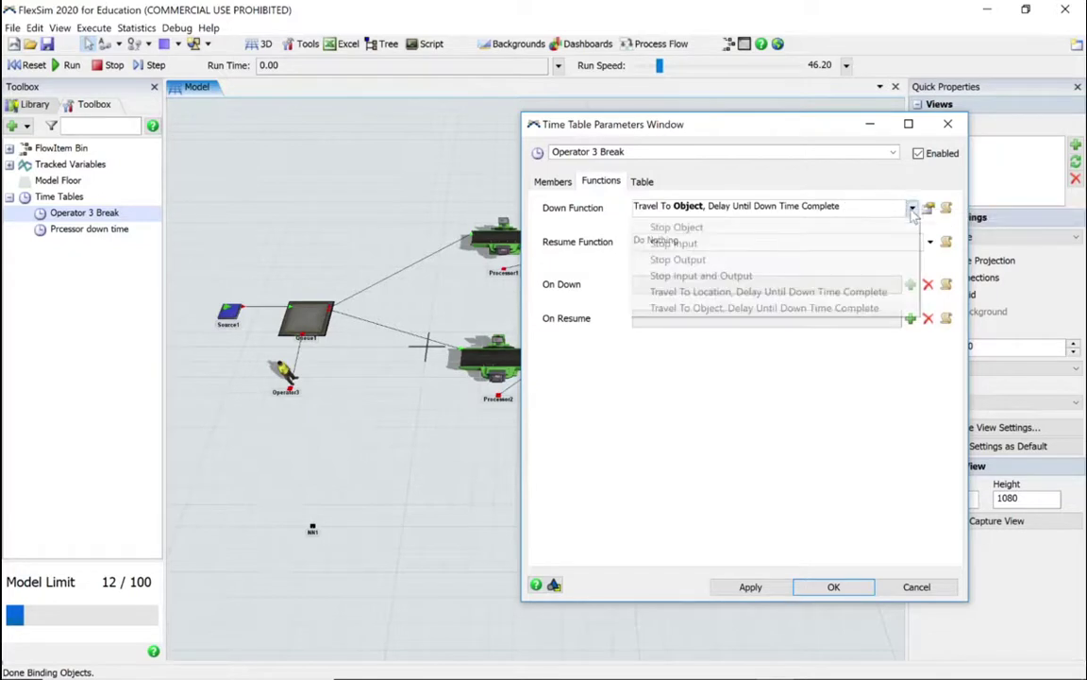
click(818, 309)
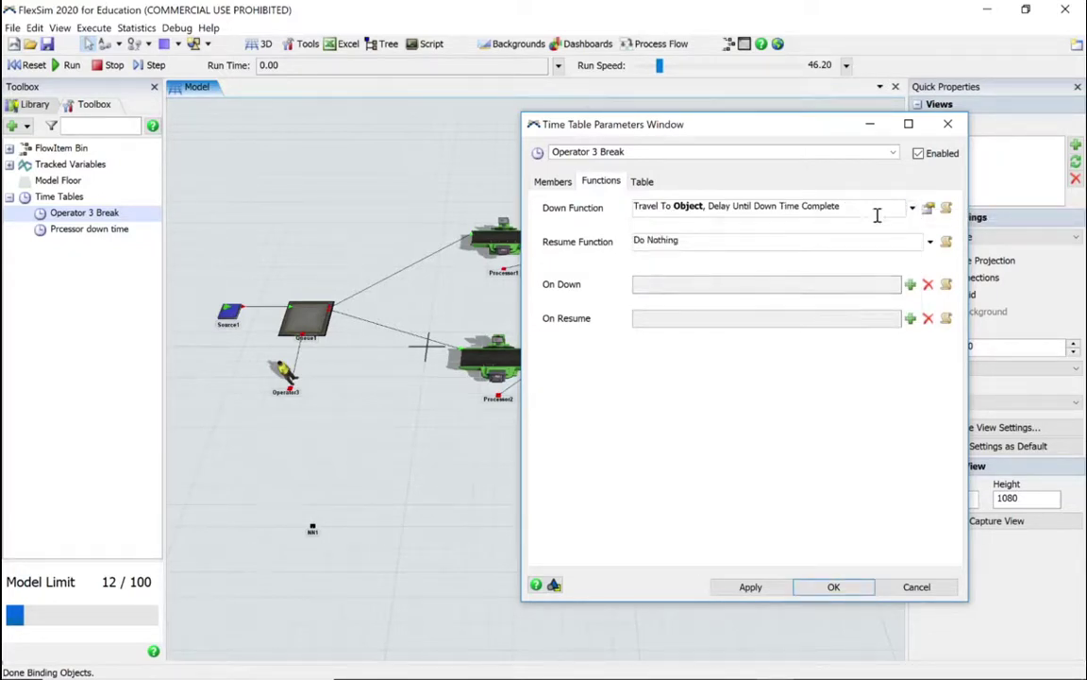
click(643, 184)
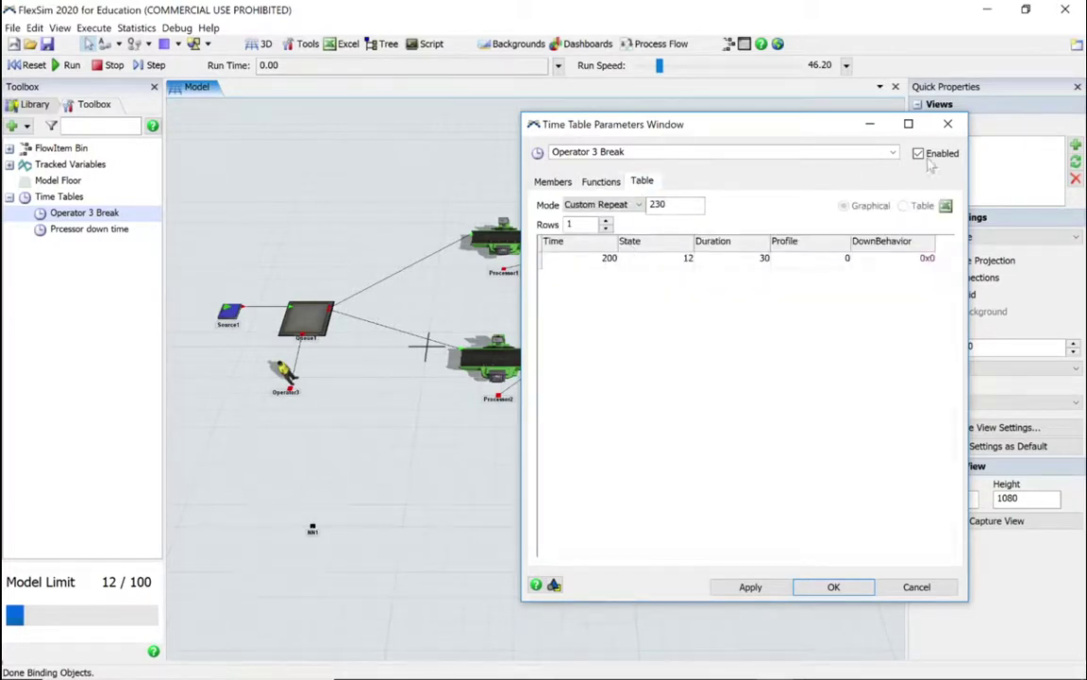
click(947, 123)
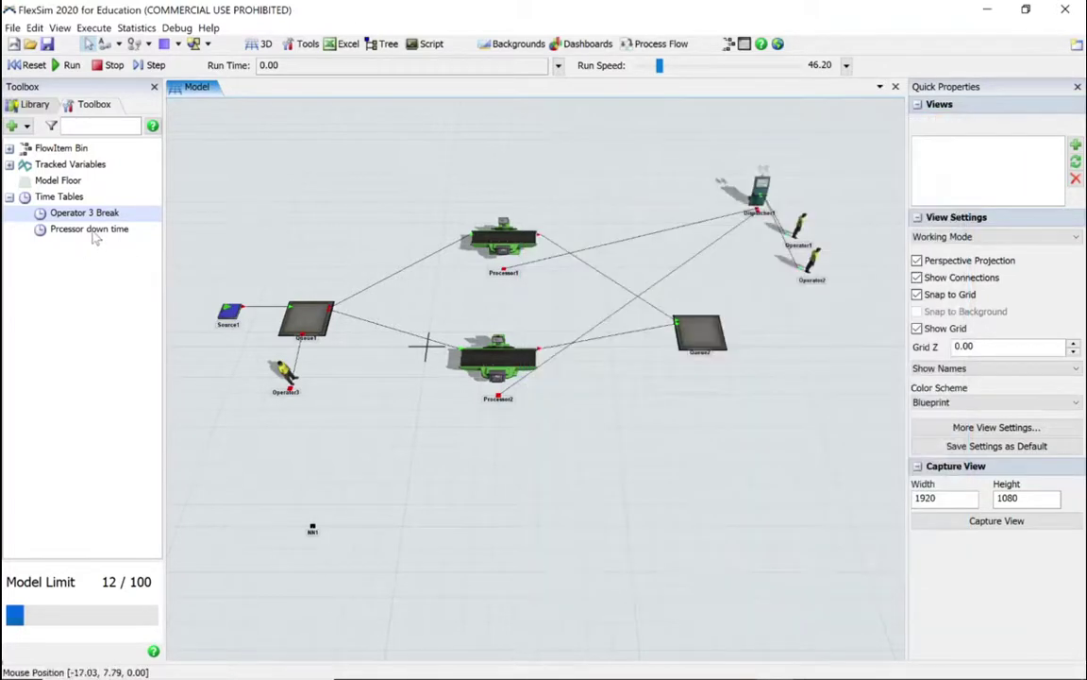
Step: Set the Prcessor down time table's Resume Function to Do Nothing, keeping Stop Object on down
double_click(90, 229)
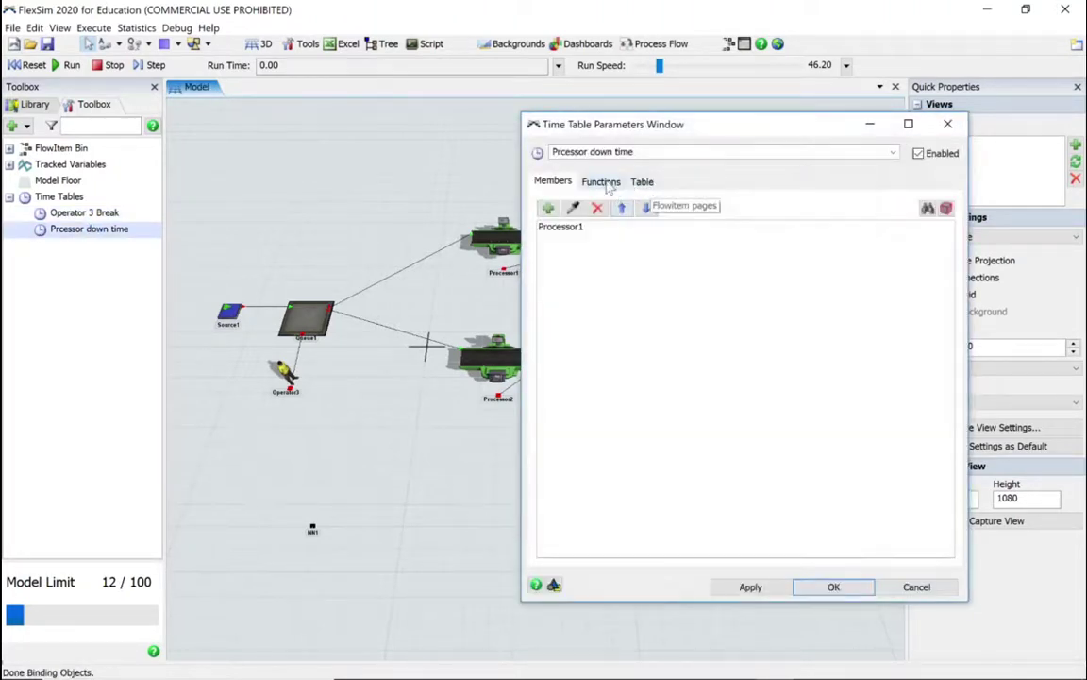
click(643, 182)
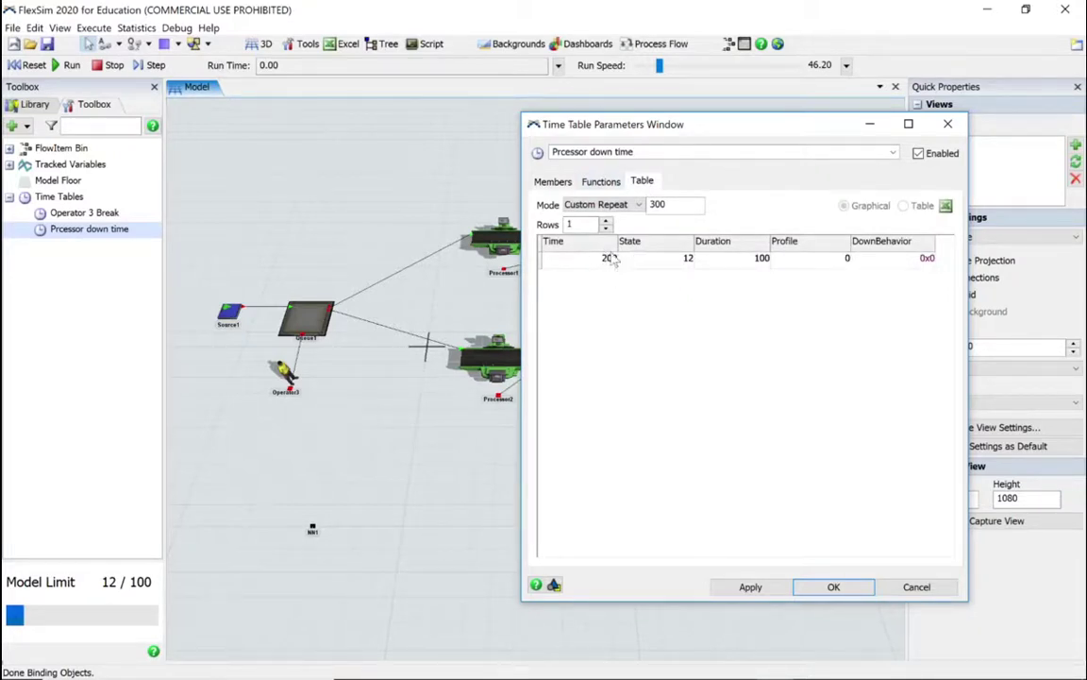
click(595, 180)
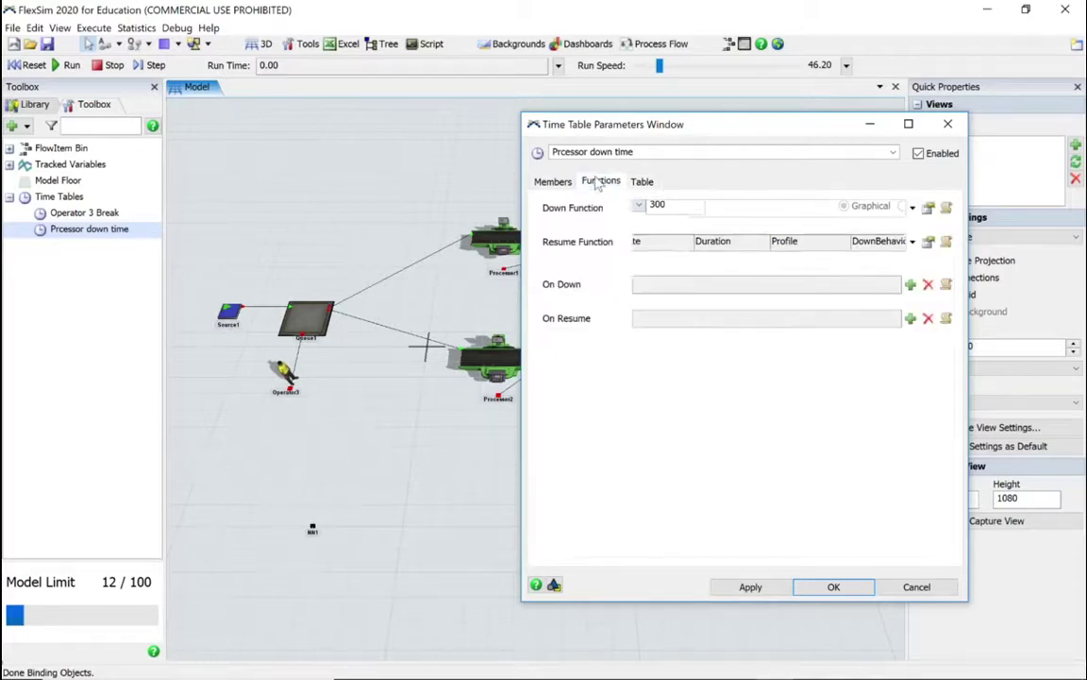
click(913, 242)
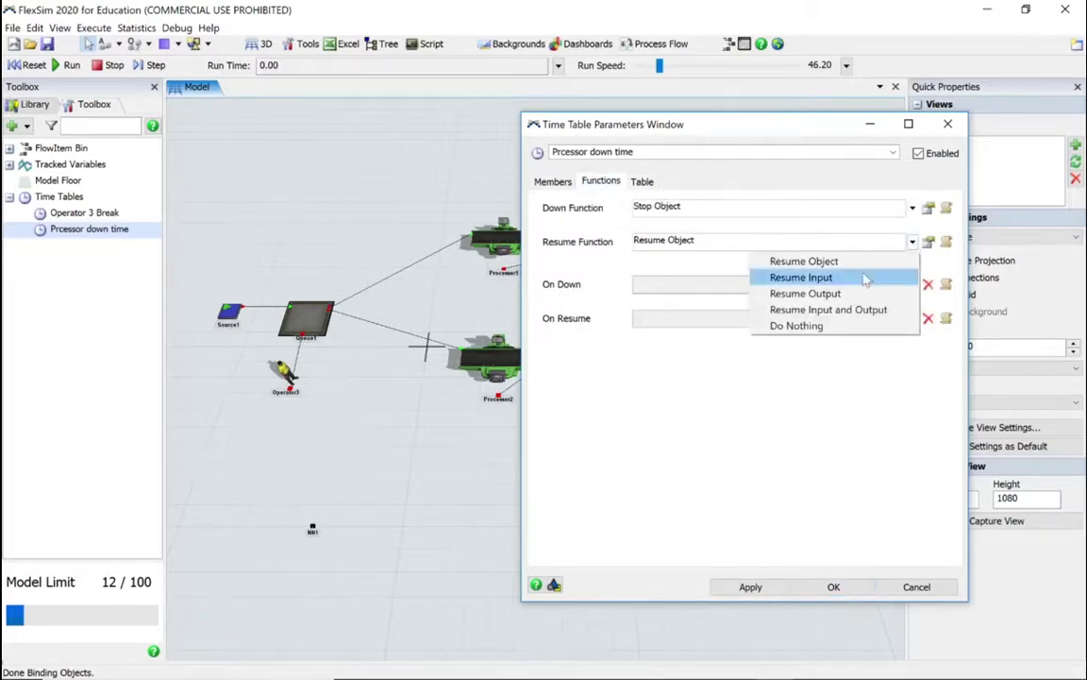
click(811, 327)
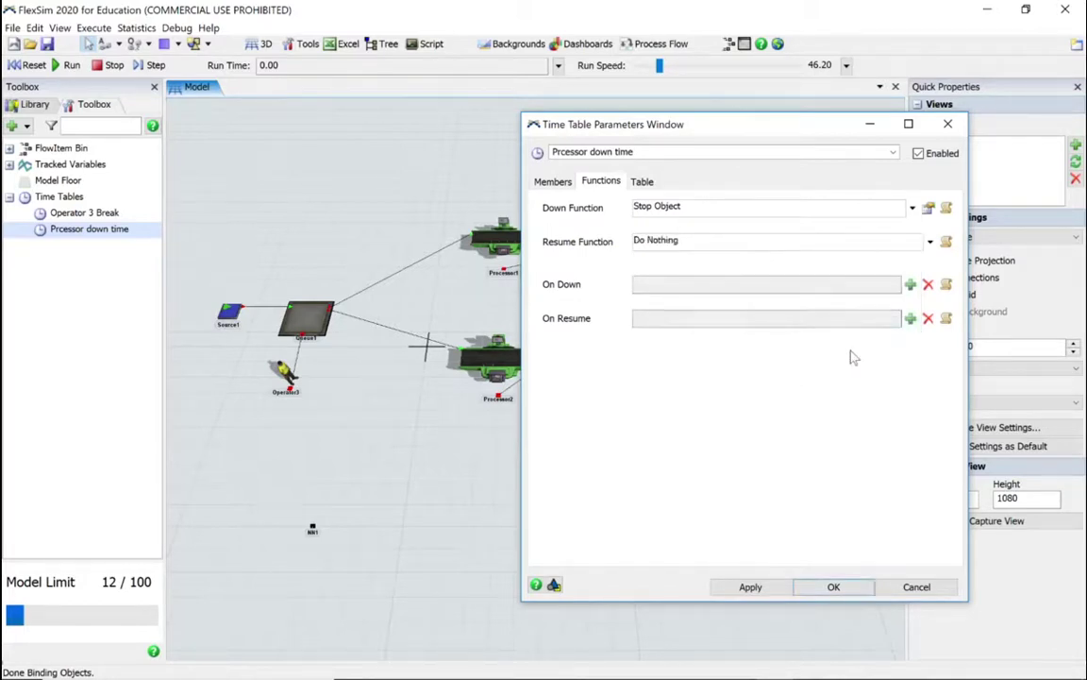
Step: Add a Set Color (group) action with Red to the table's On Down trigger
click(910, 285)
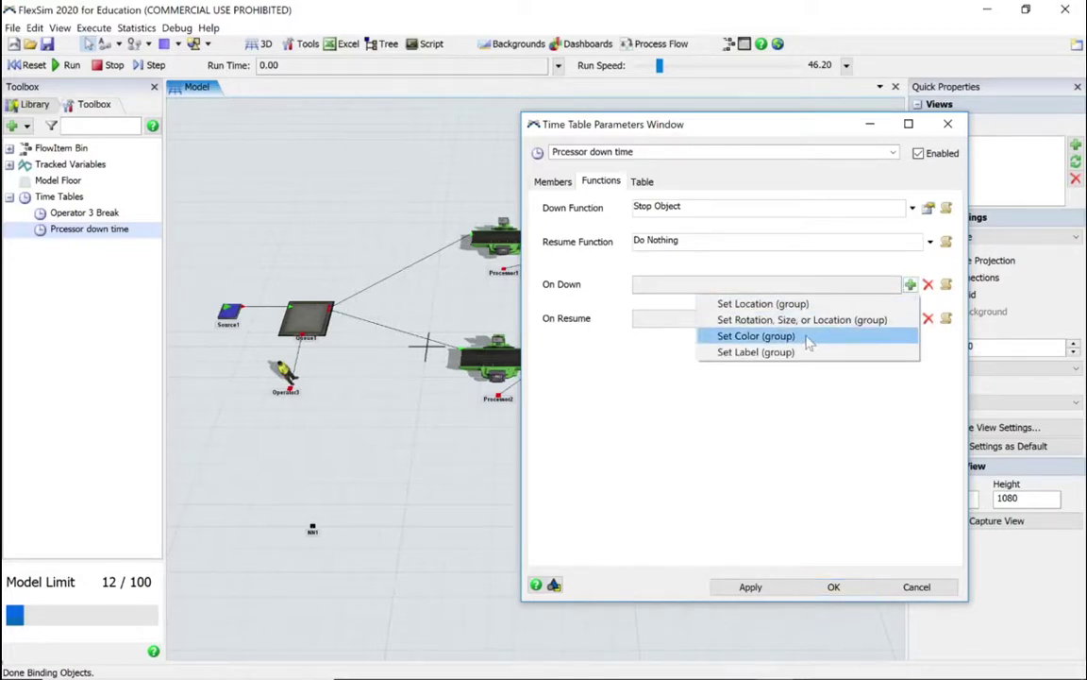
click(604, 359)
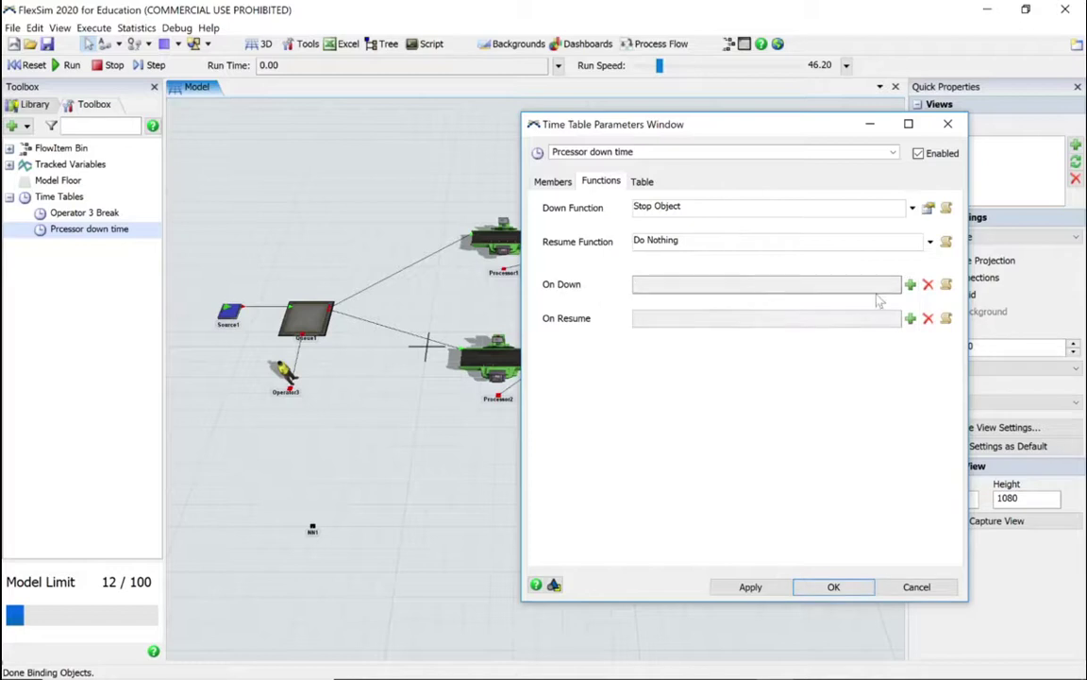
click(910, 284)
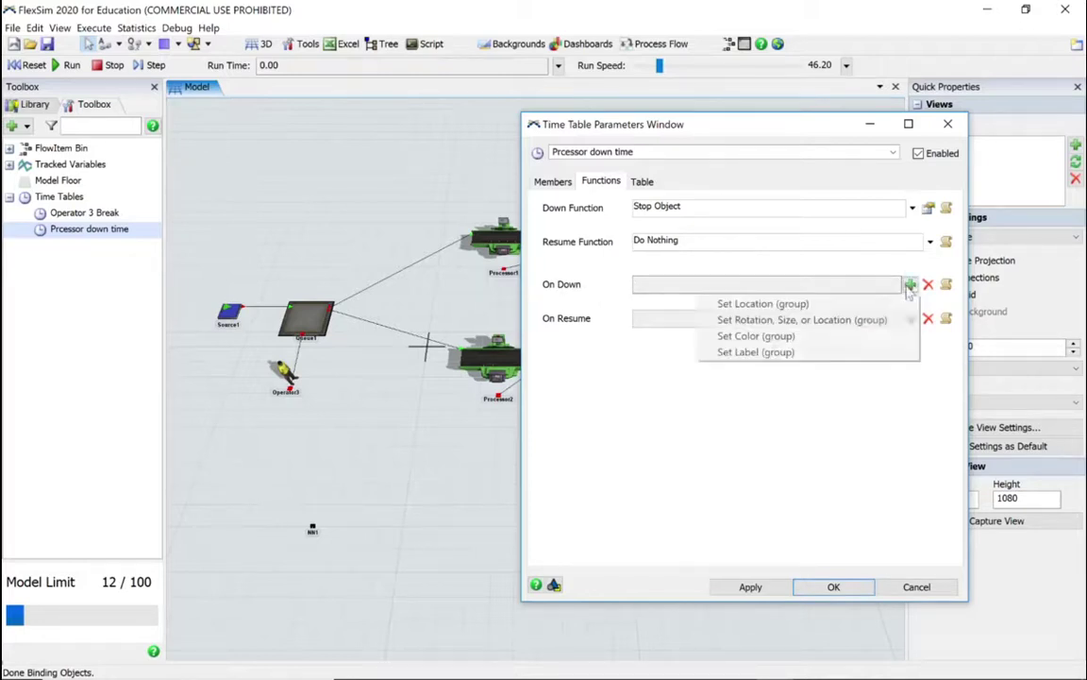
click(760, 336)
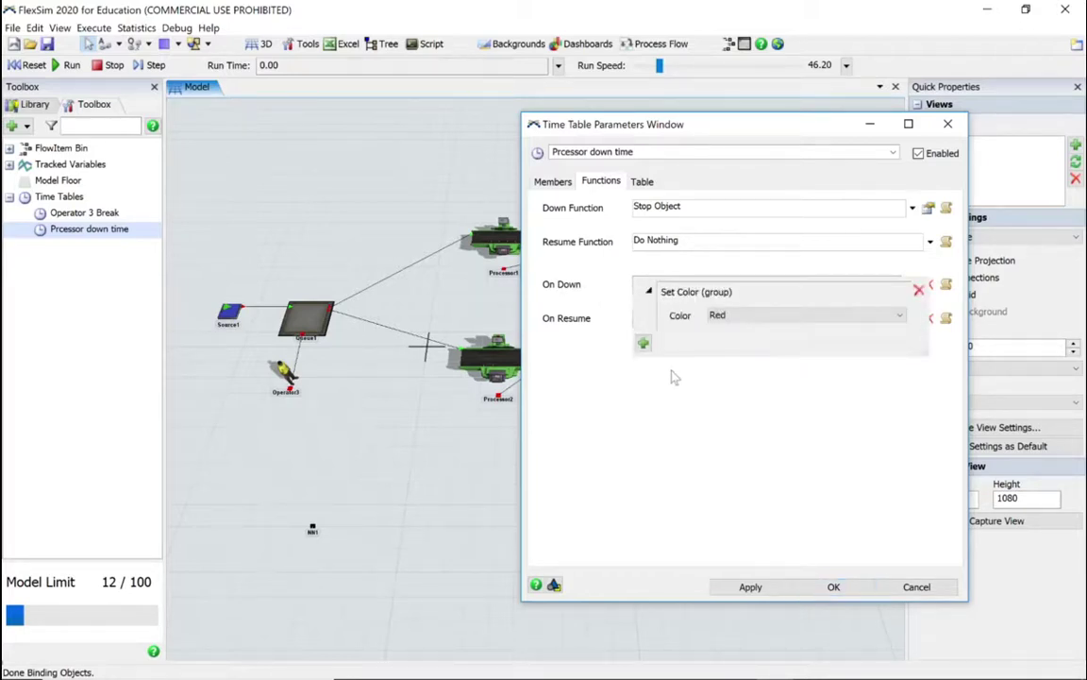
click(562, 351)
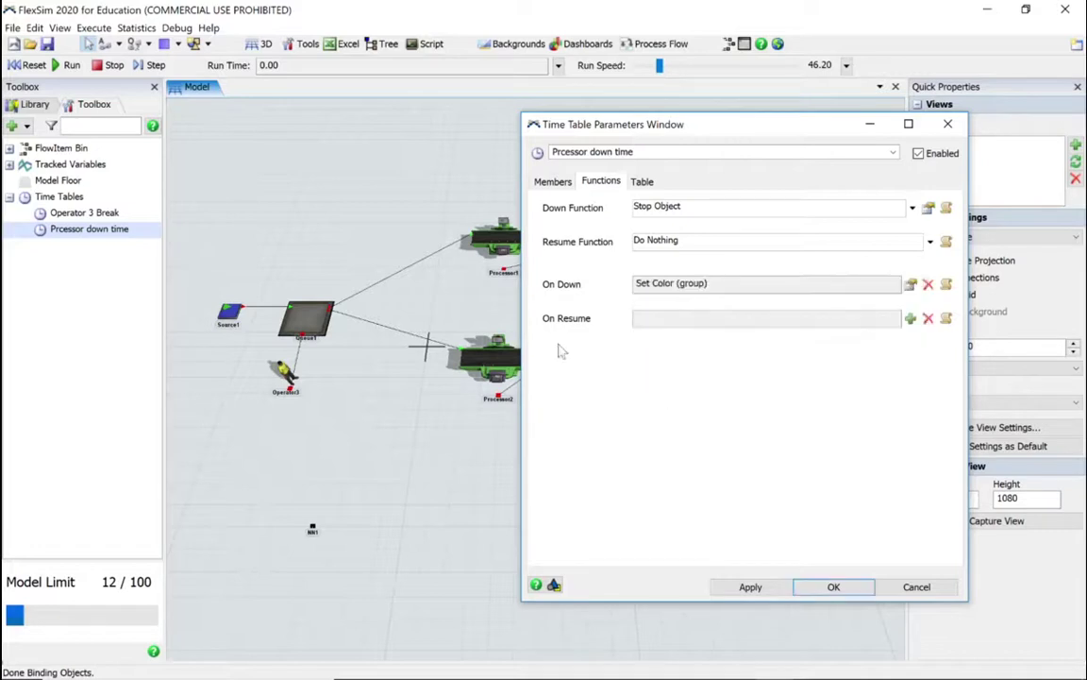
Step: Add a Set Color (group) action with Green to the On Resume trigger
click(910, 318)
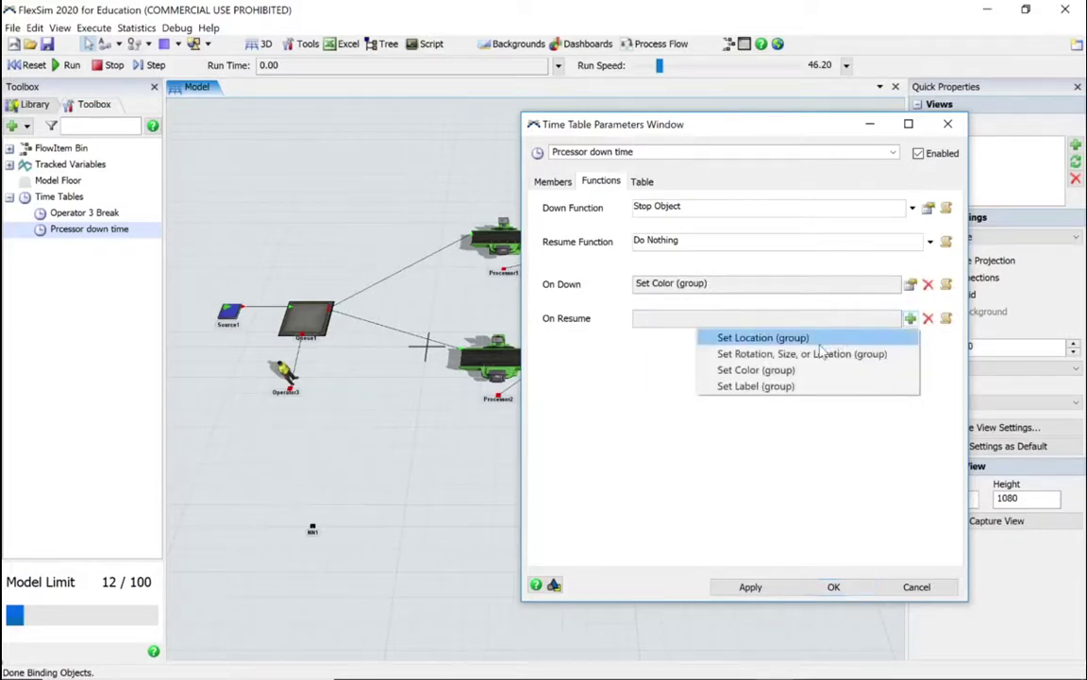
click(789, 370)
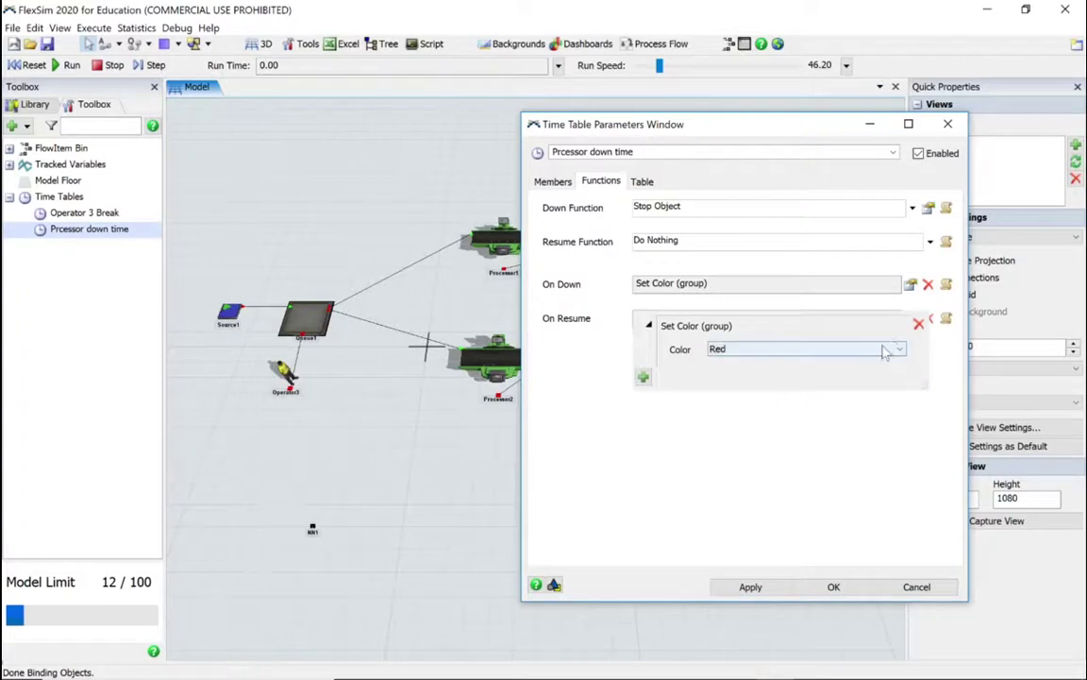
click(901, 348)
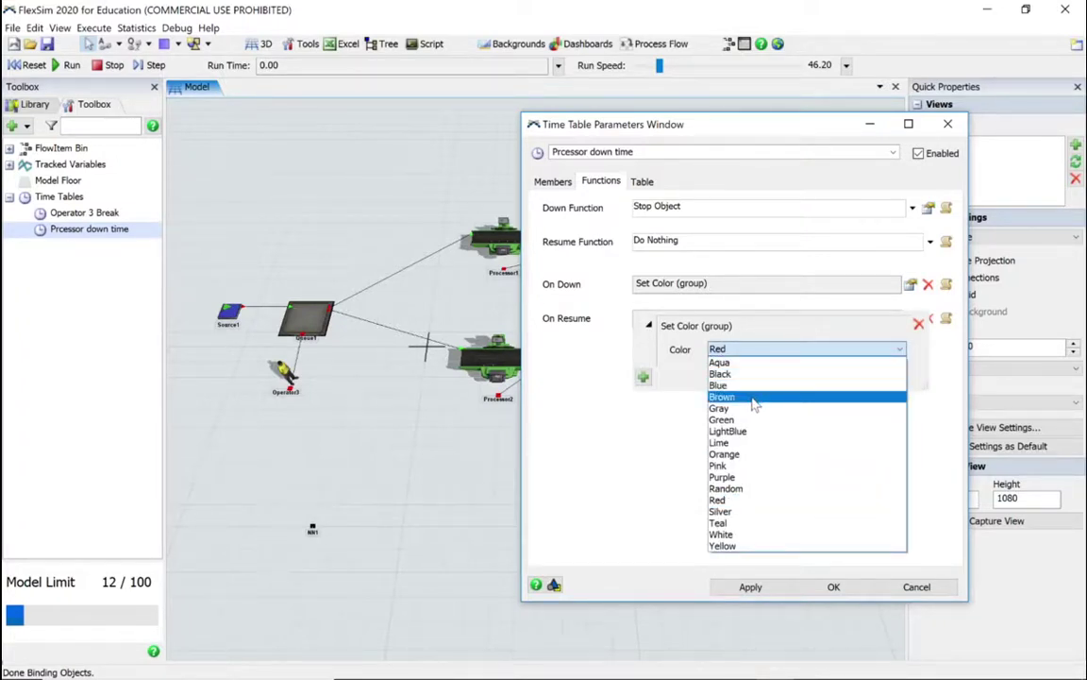
click(727, 419)
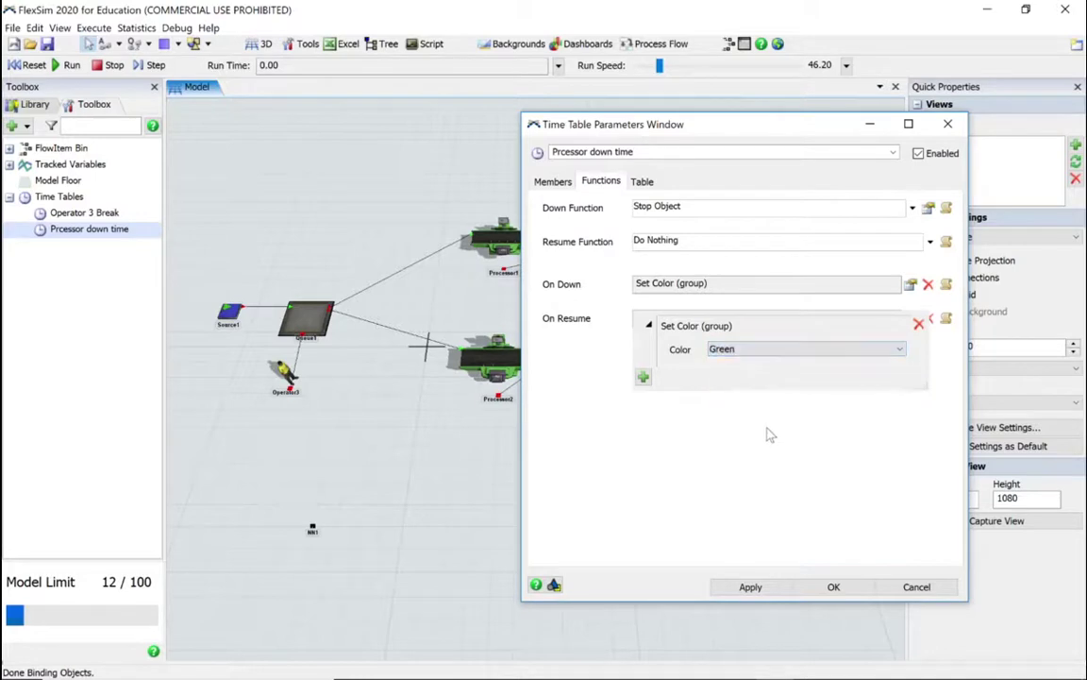
click(751, 587)
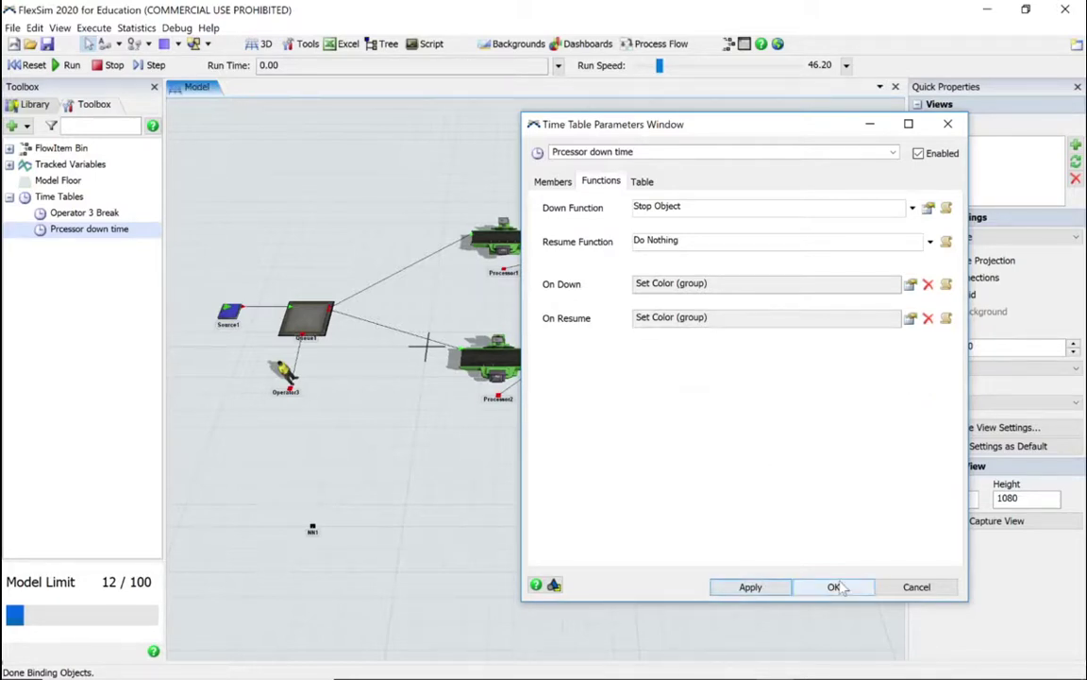
Step: Save the time table, run the model until Processor1 turns red, then reset to 0
click(835, 588)
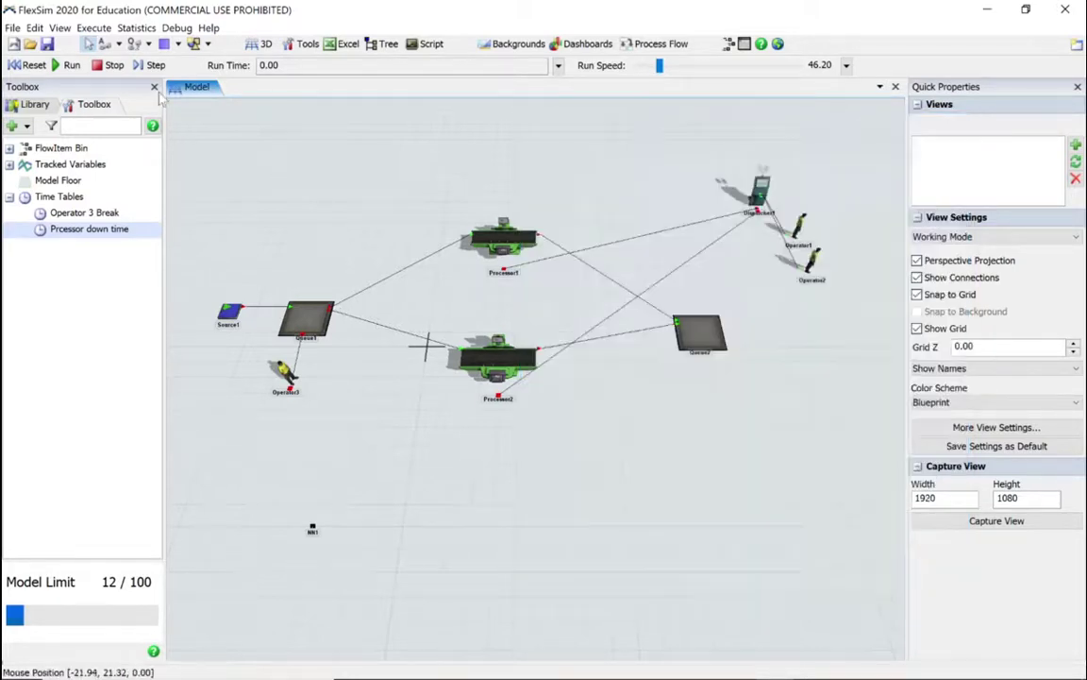
click(38, 65)
click(68, 65)
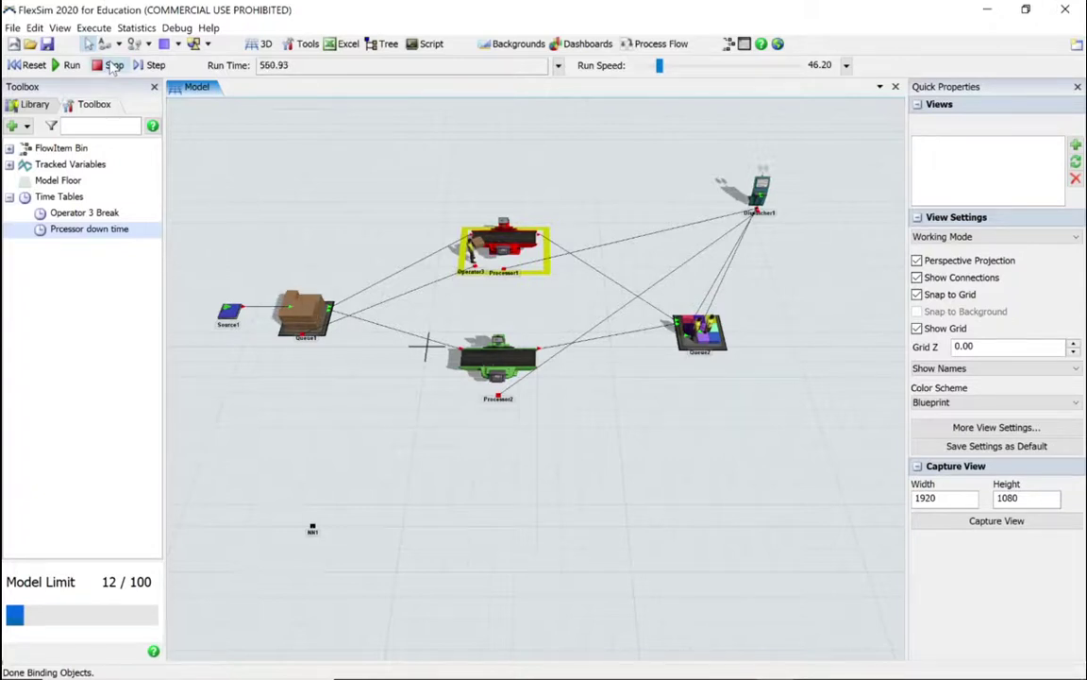
click(16, 64)
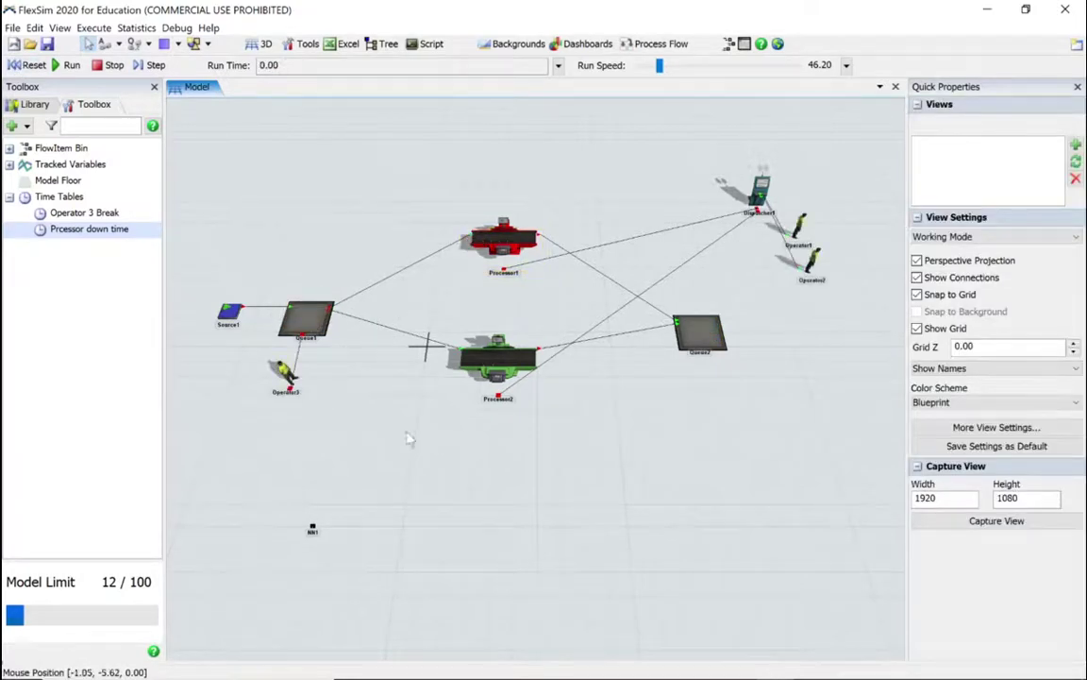